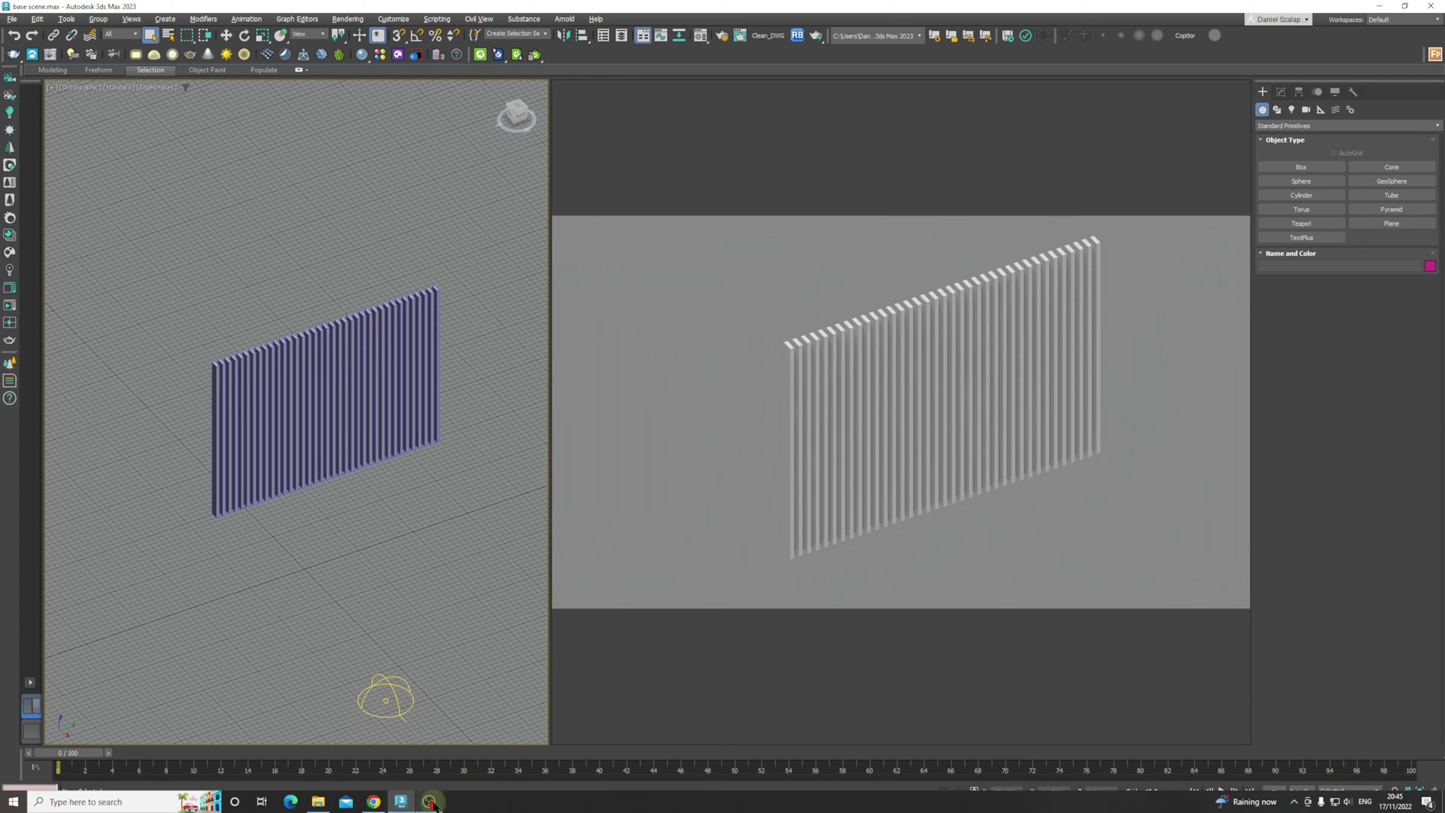
Switch to the browser to view the marcio kogan wood panels reference images, then return to the 3ds Max scene
mouse_move(374, 802)
left_click(415, 762)
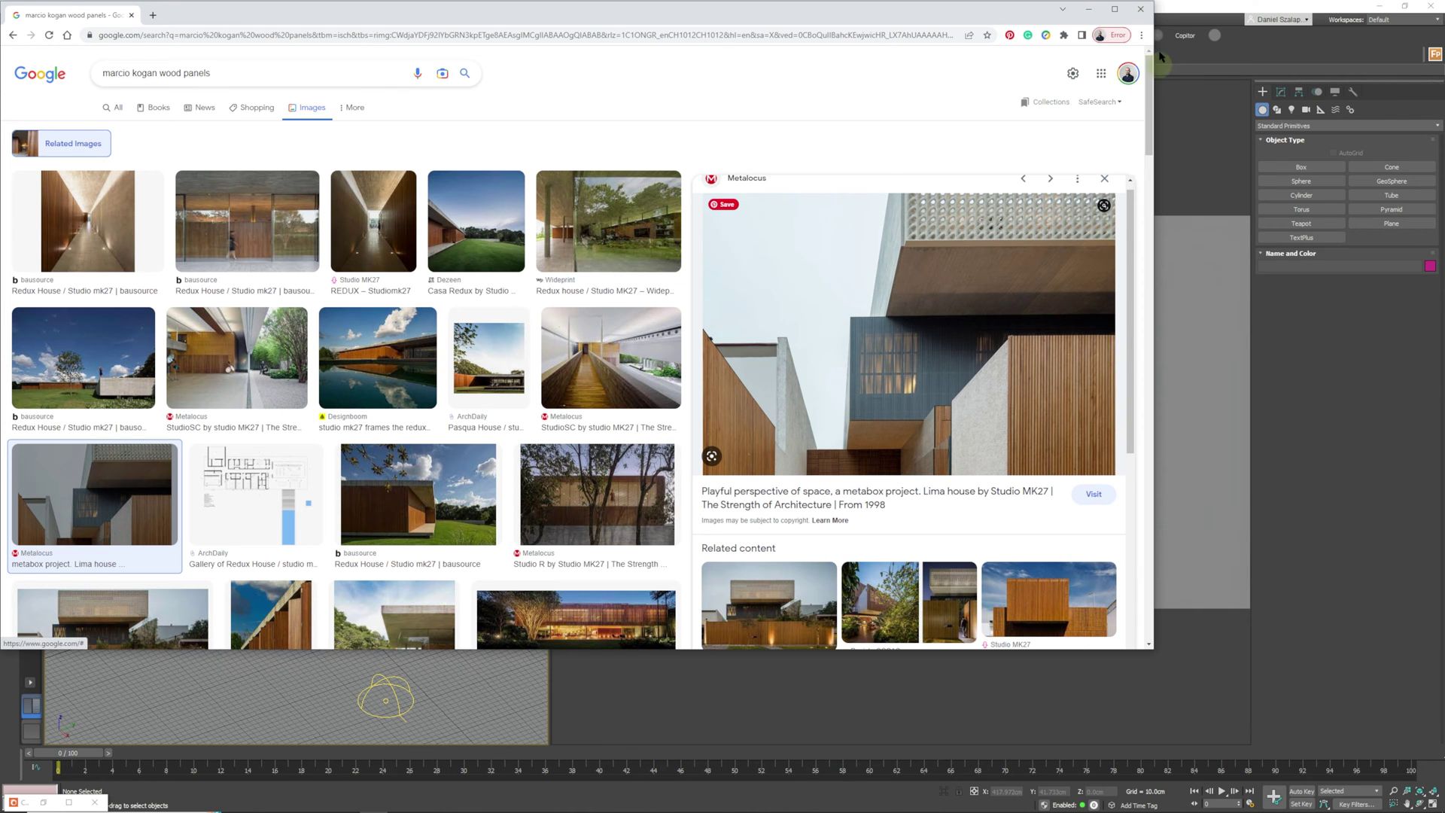
left_click(1088, 9)
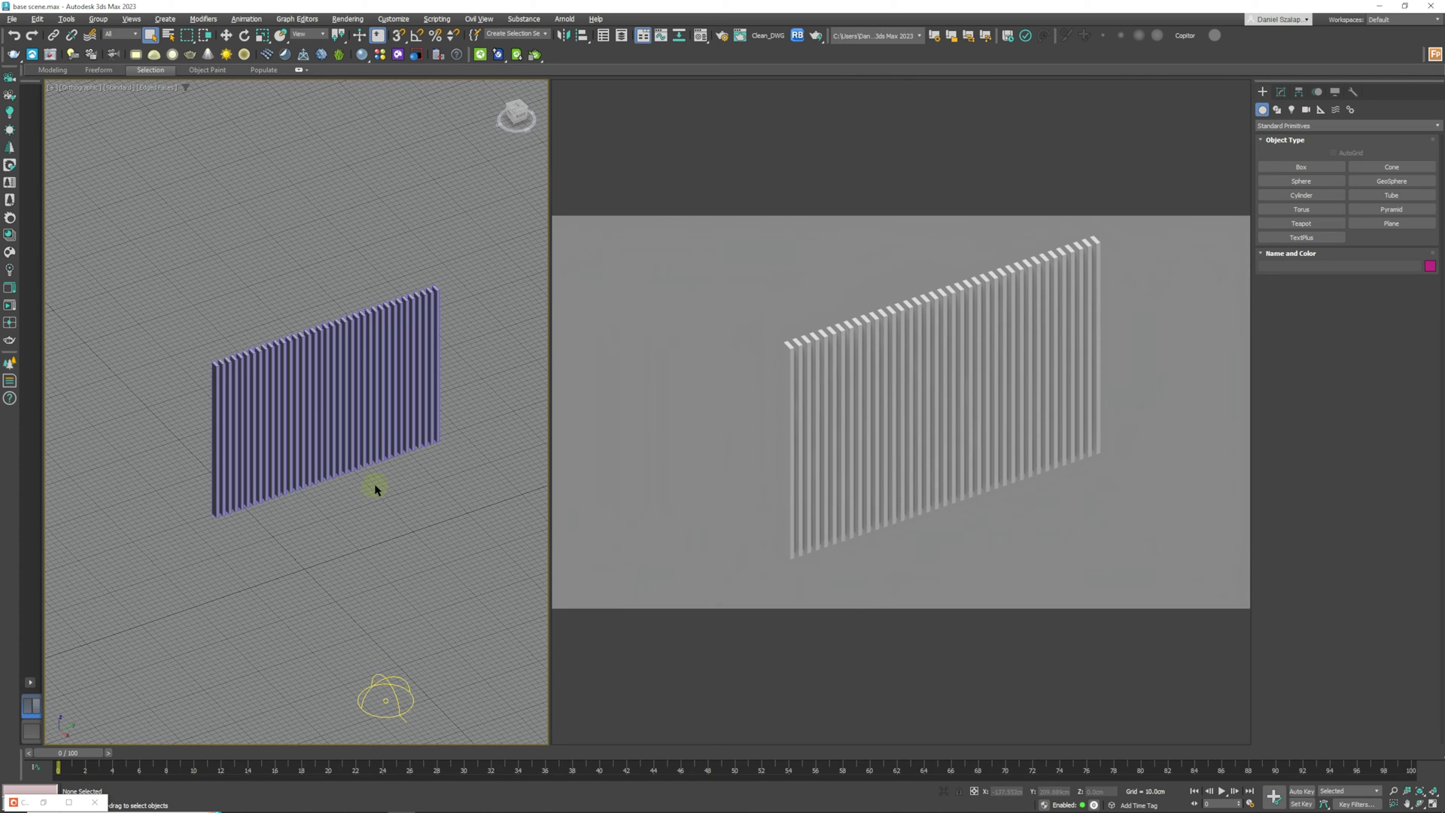
Select all the vertical slats and change an unused Material Editor slot to a CoronaPhysicalMtl
mouse_move(757, 519)
left_click_drag(475, 252, 154, 567)
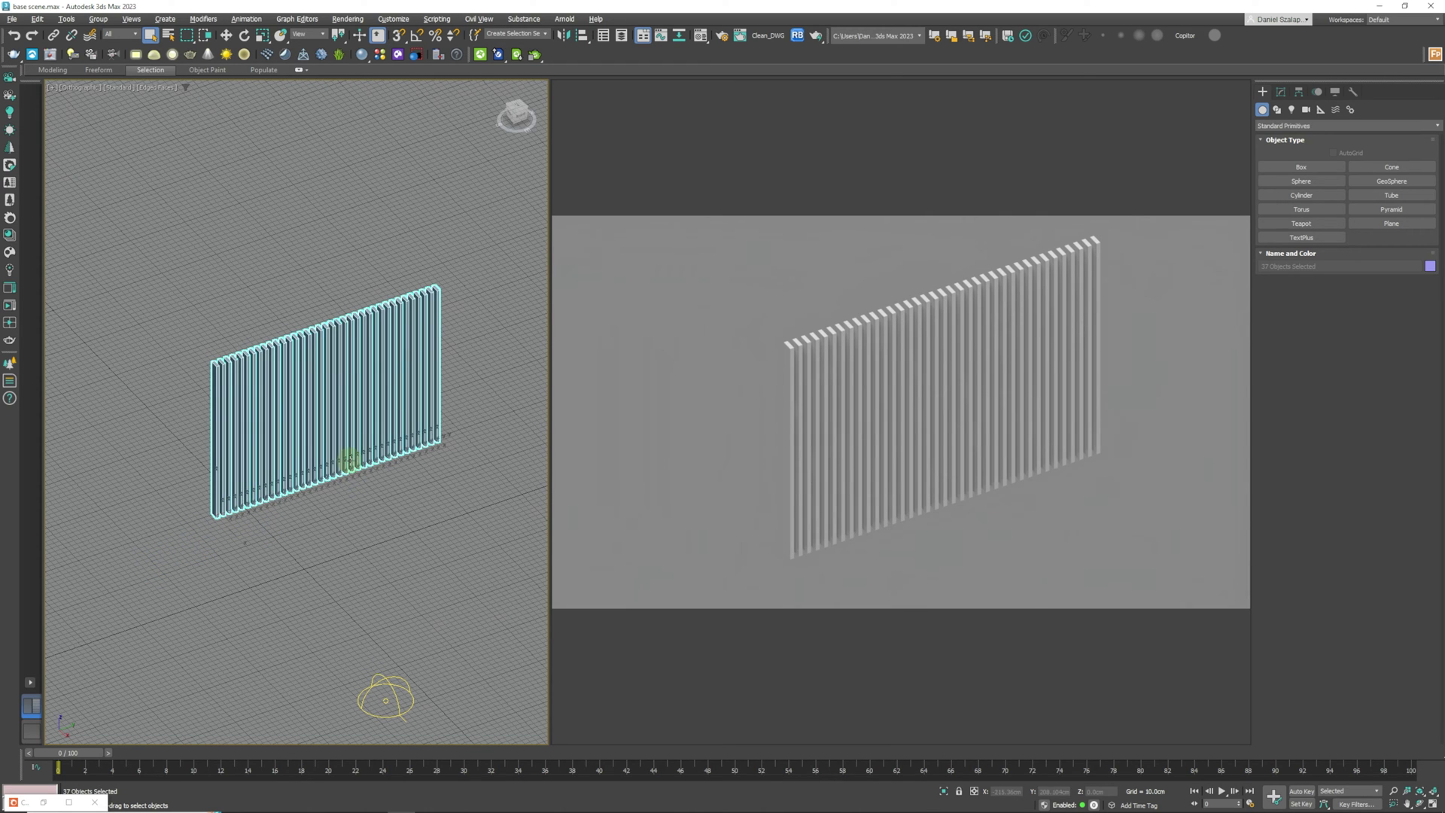
key("m")
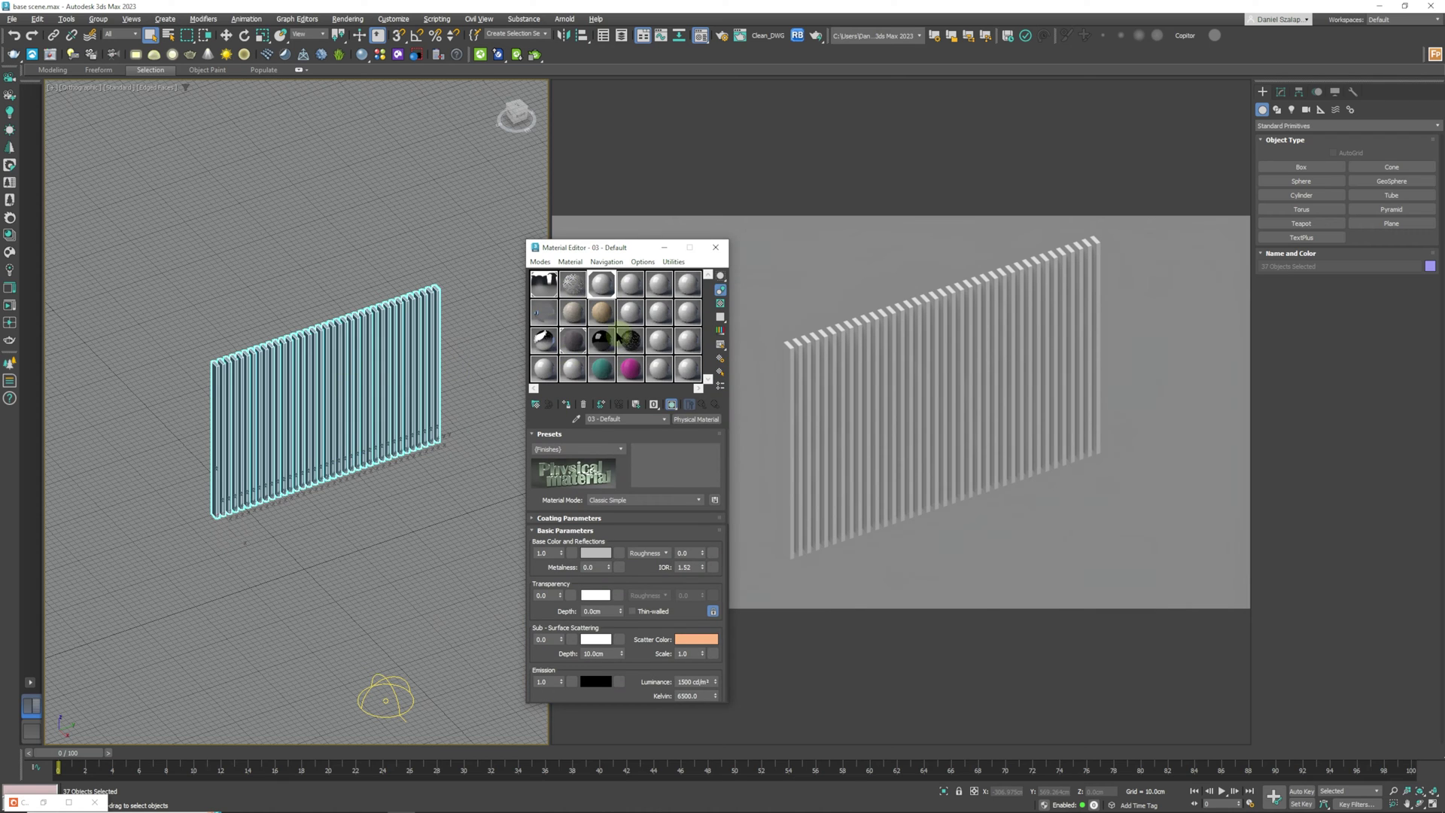
left_click(630, 317)
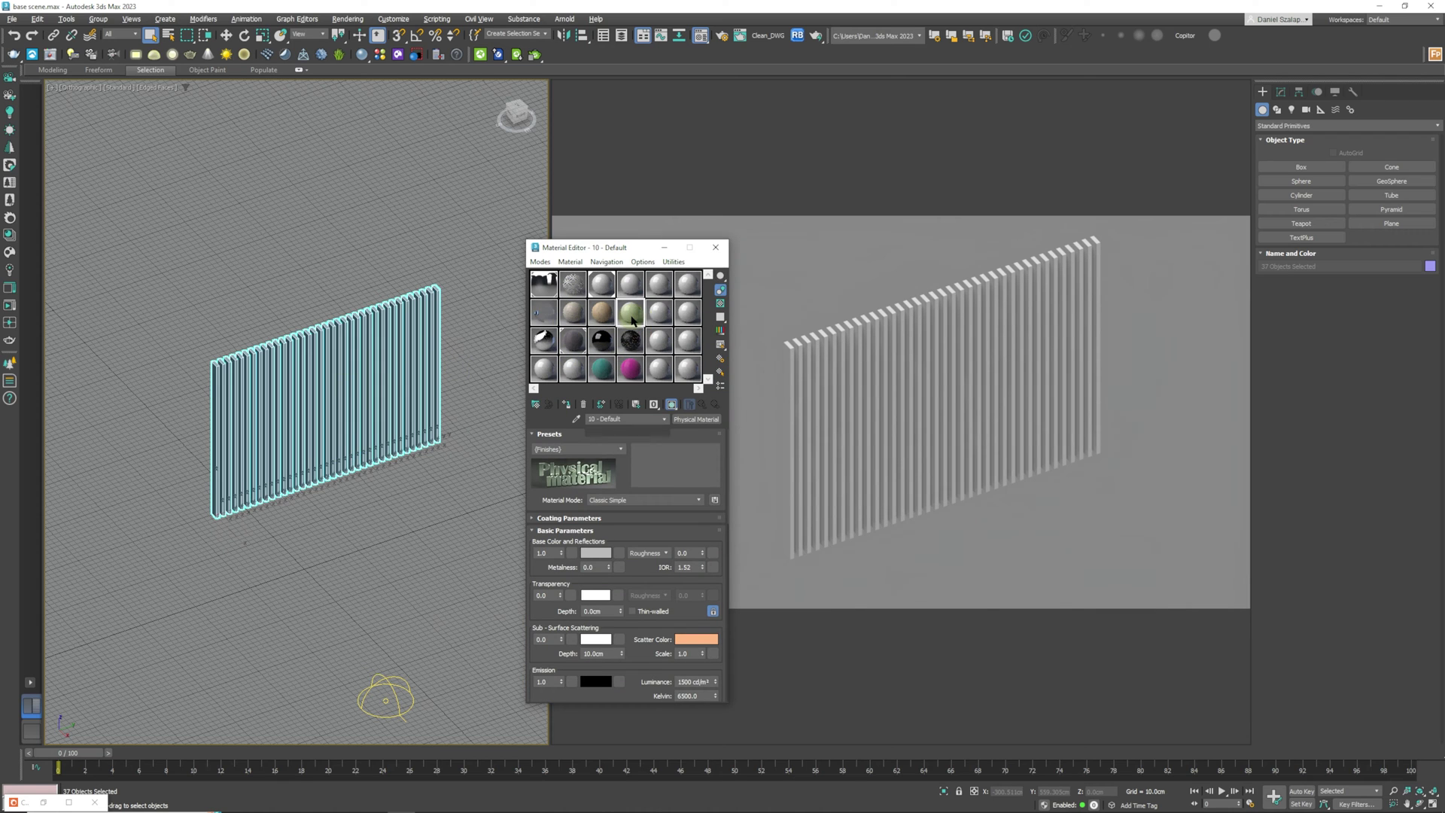
left_click(696, 419)
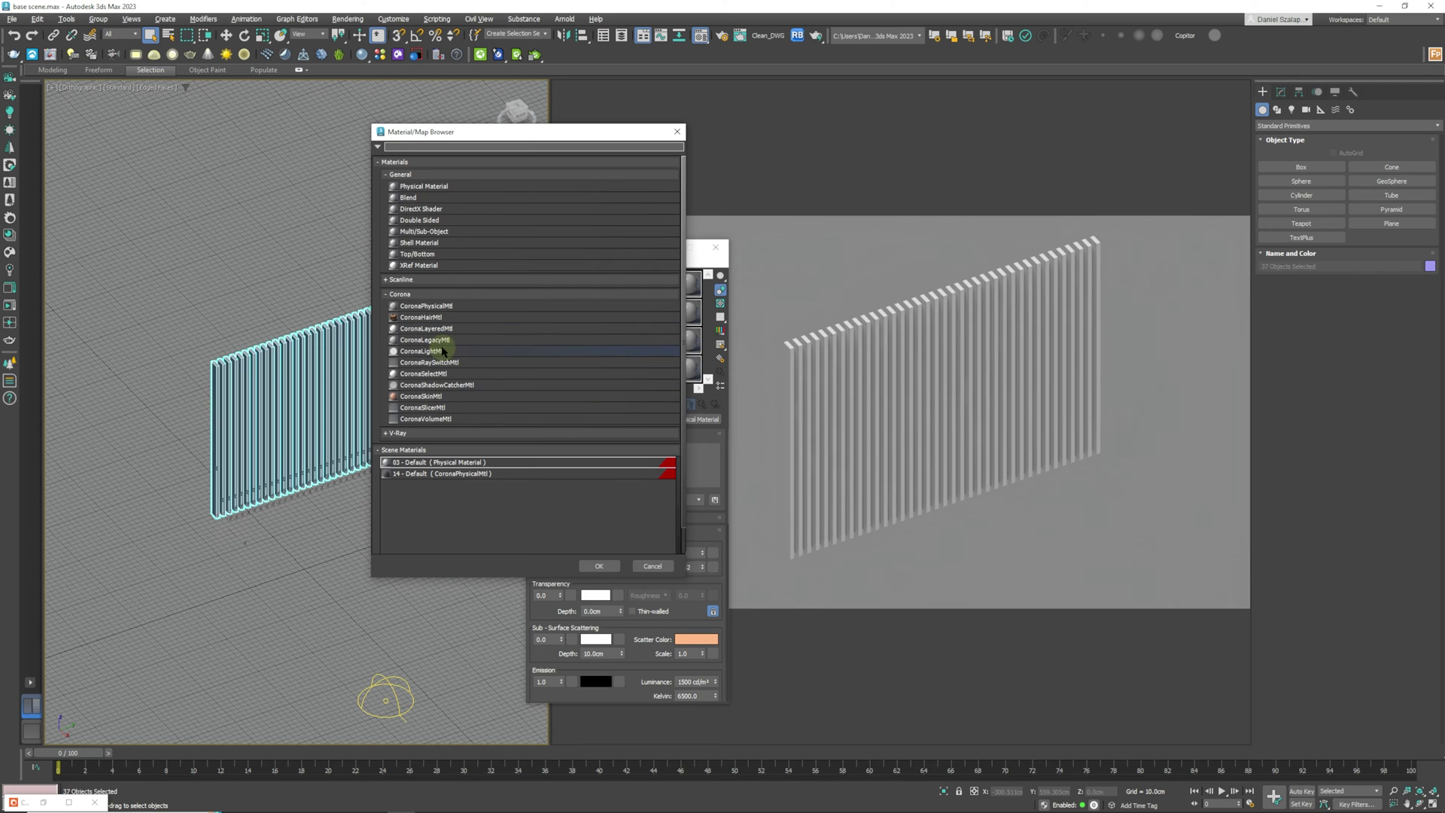
left_click(444, 306)
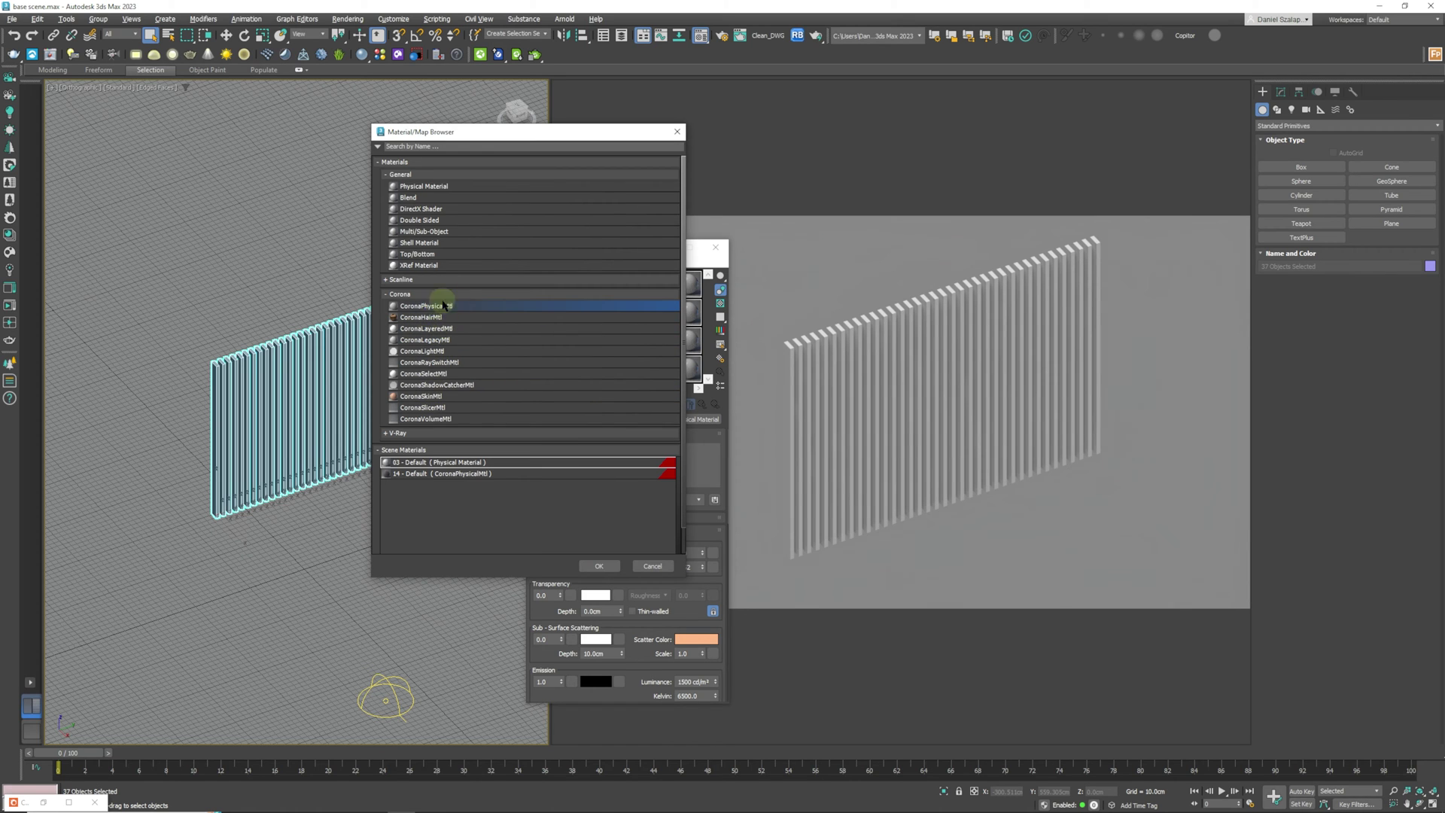
left_click(599, 566)
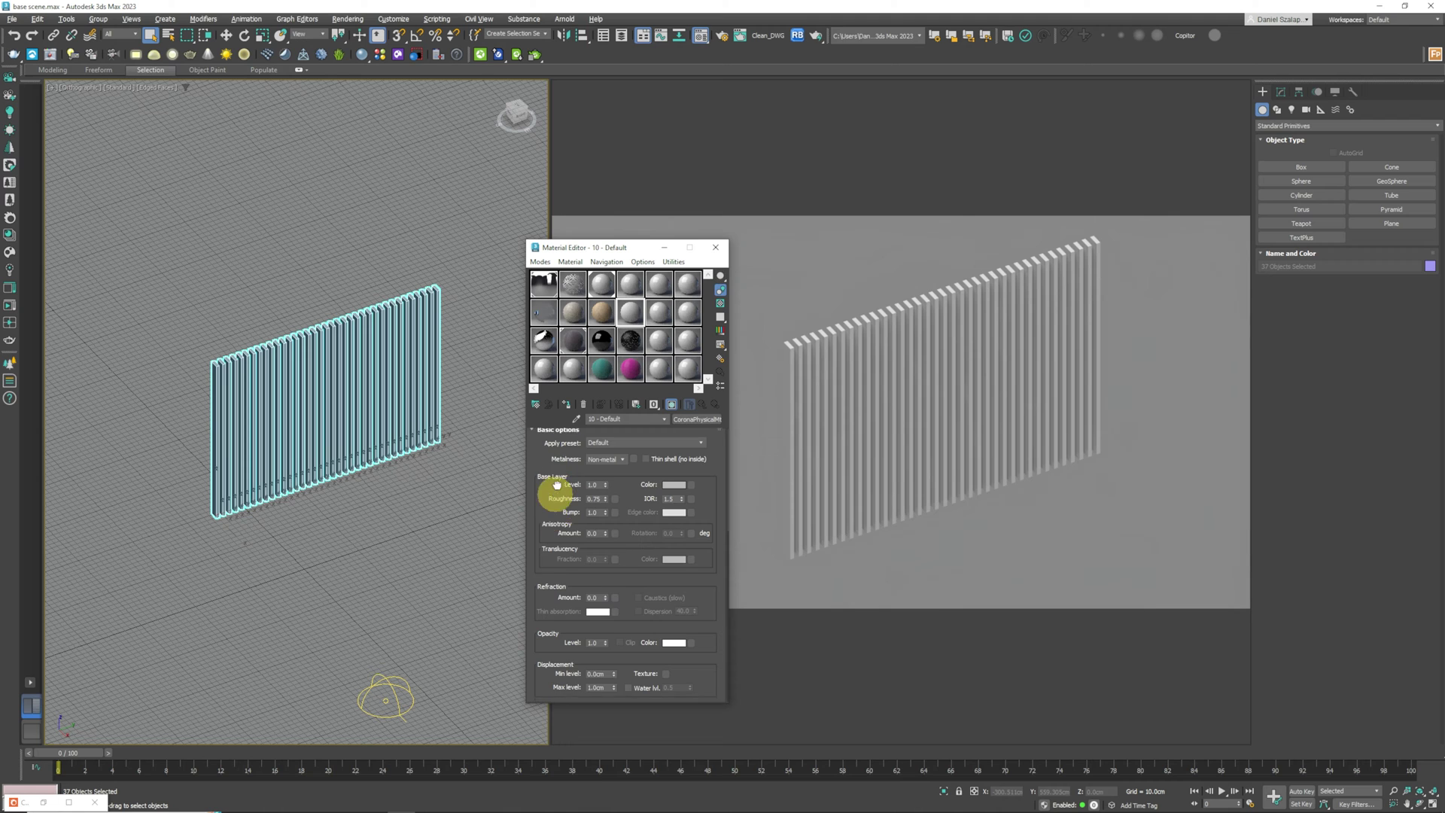
Load the natural_oak_Base_Color bitmap as the material's base color and assign the material to the selected slats
left_click(691, 490)
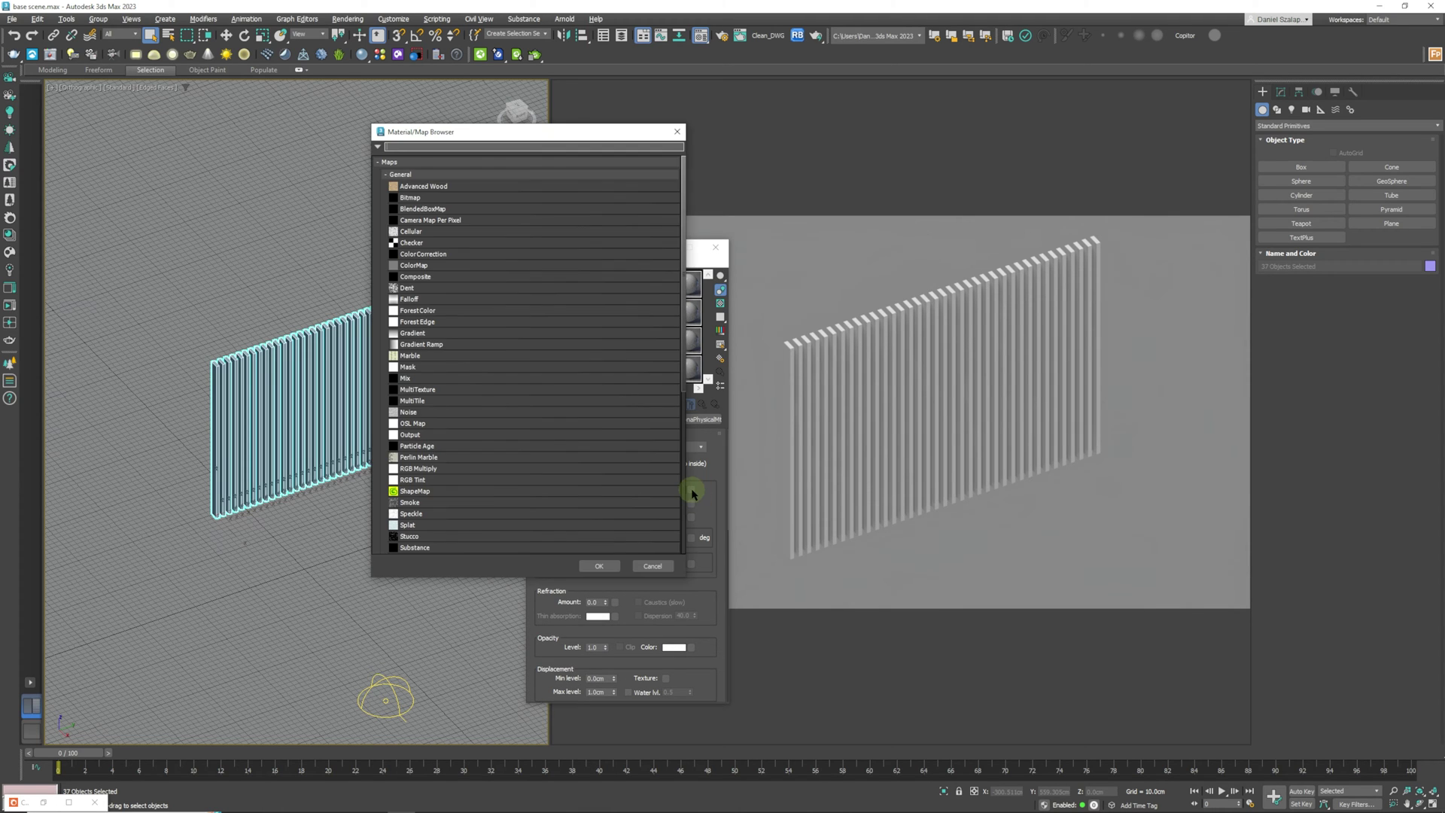
double_click(414, 201)
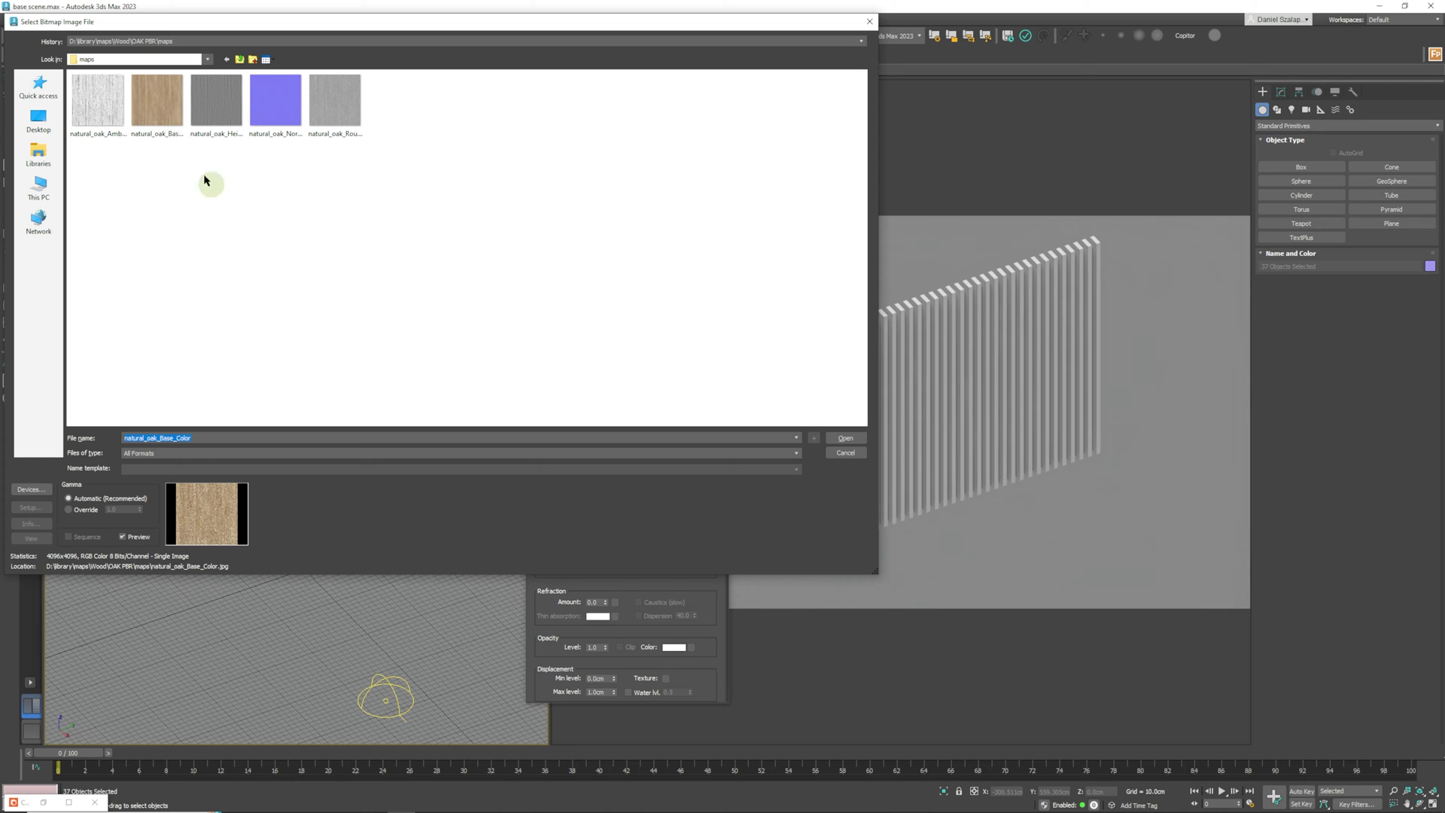
left_click(163, 105)
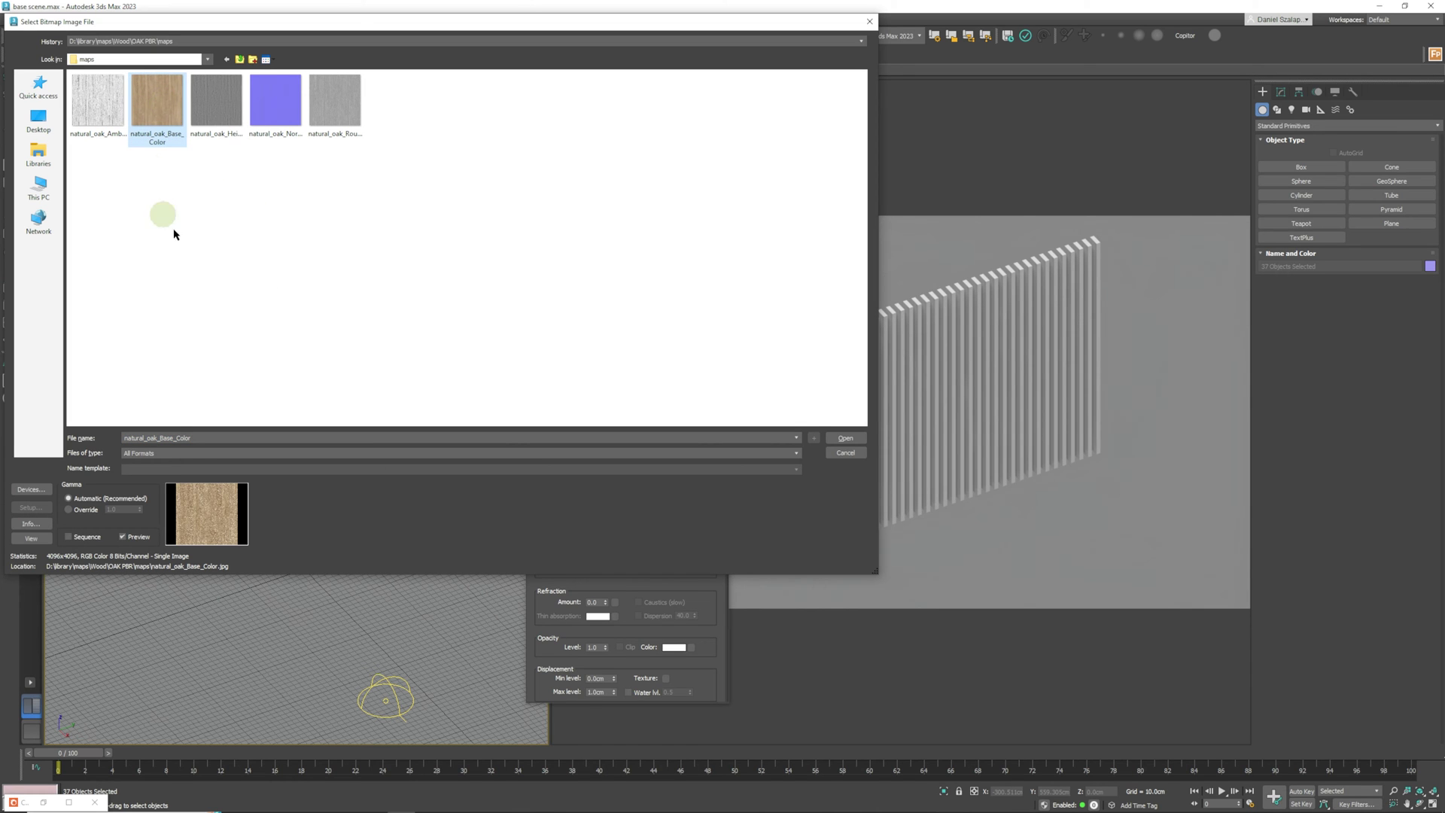
left_click(846, 439)
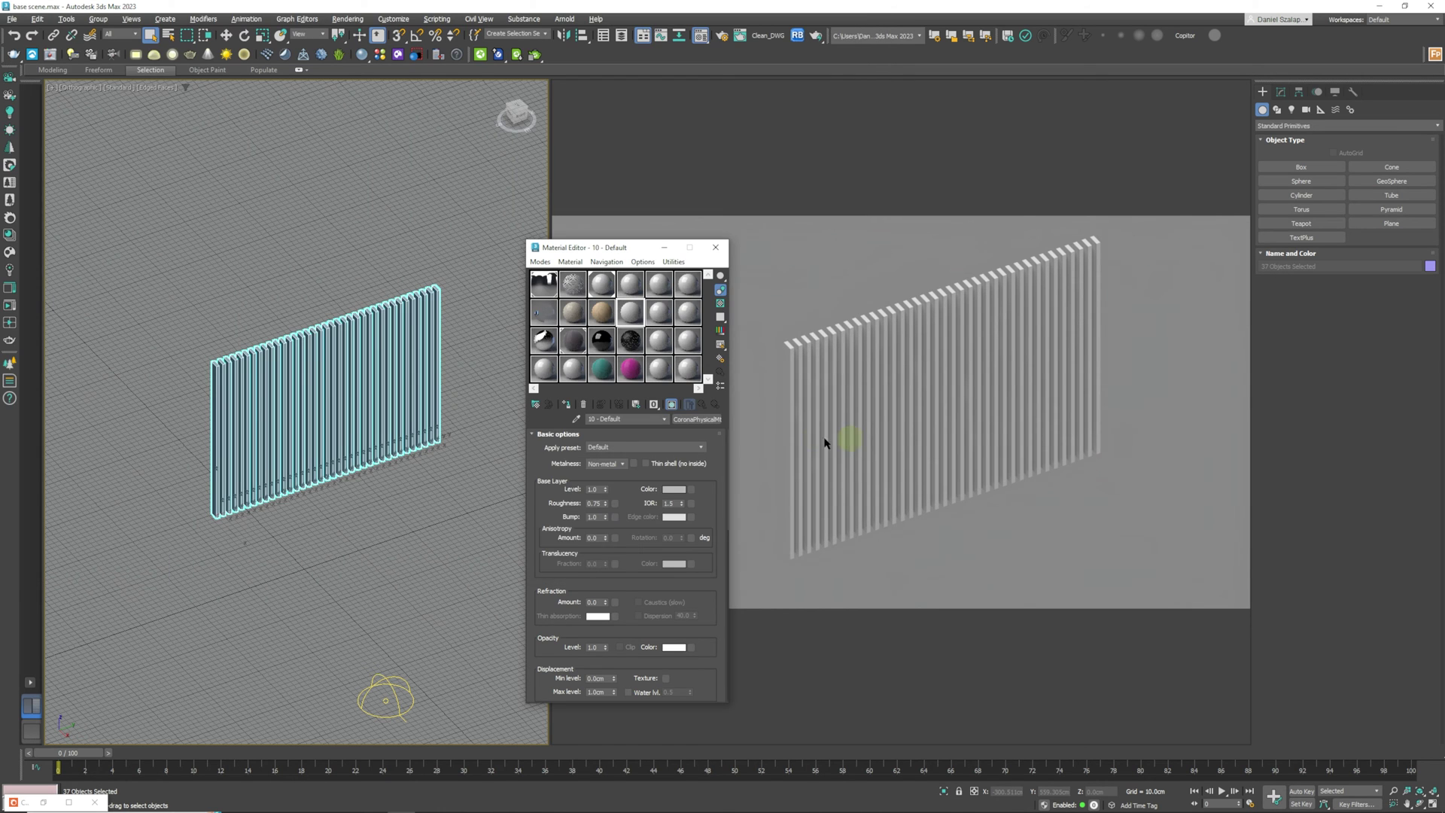
left_click(635, 311)
left_click(566, 405)
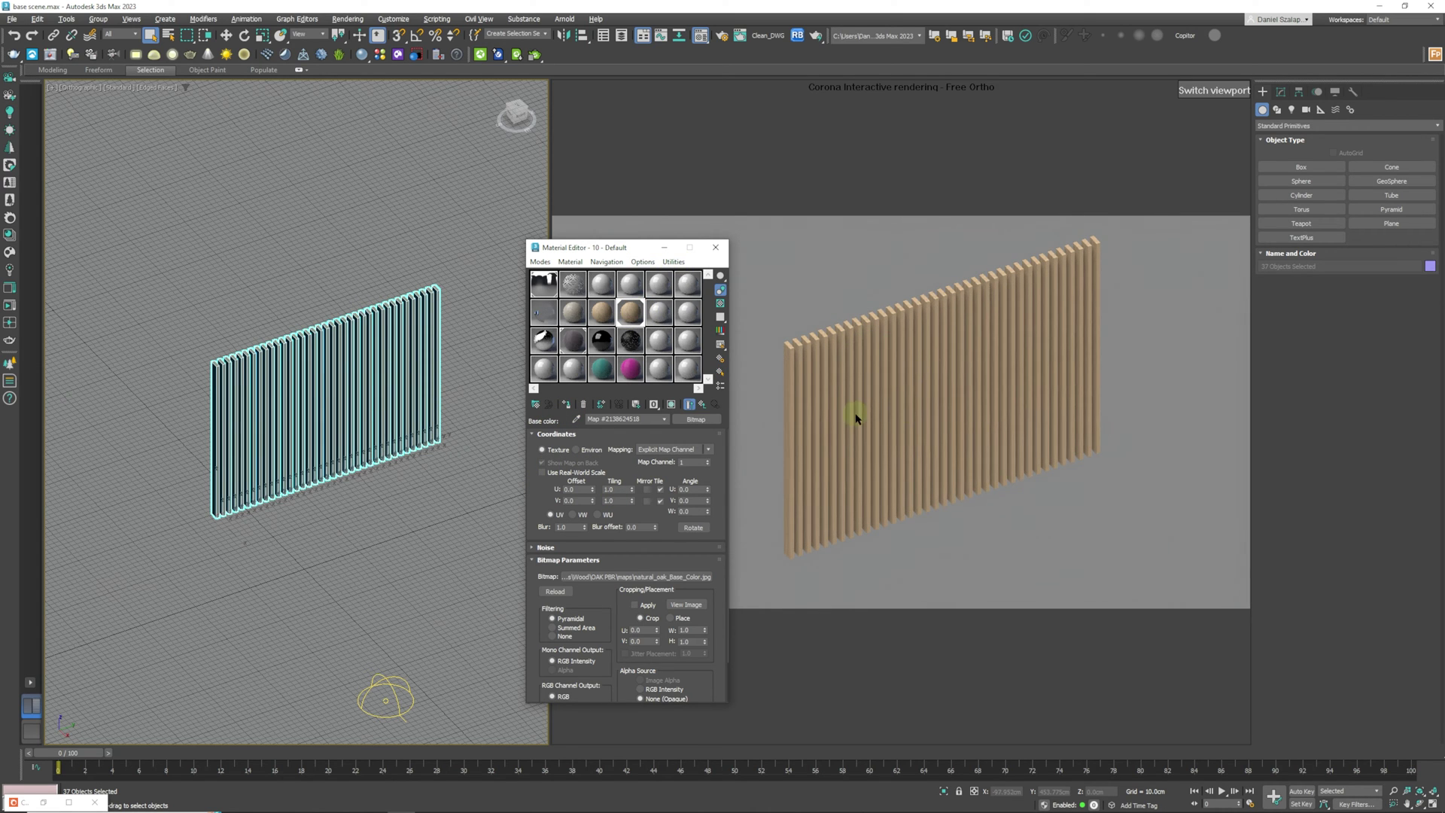
Add a UVW Map modifier to the slats with Box mapping and length, width and height of 300 cm
left_click(1281, 92)
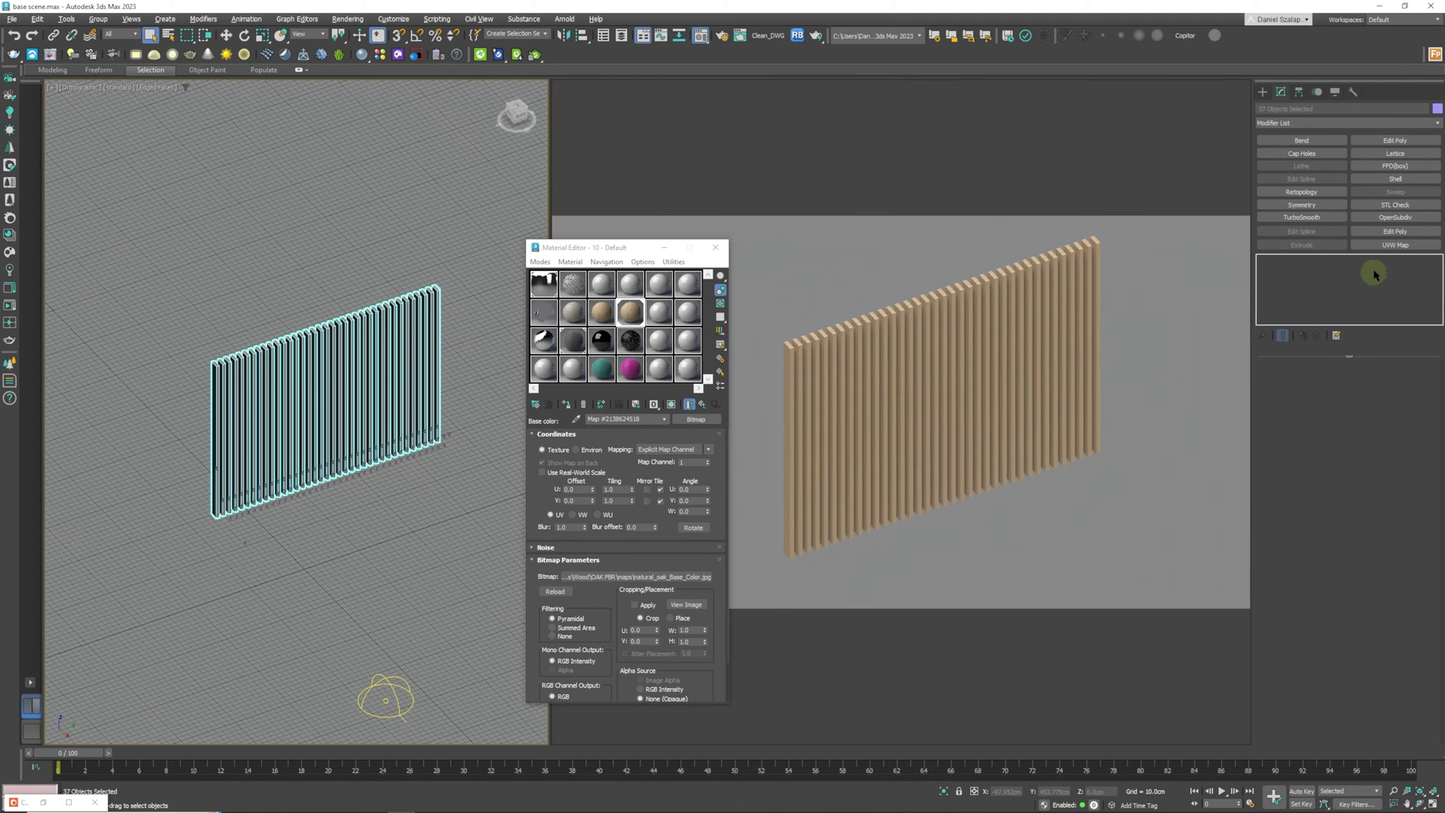
left_click(1394, 247)
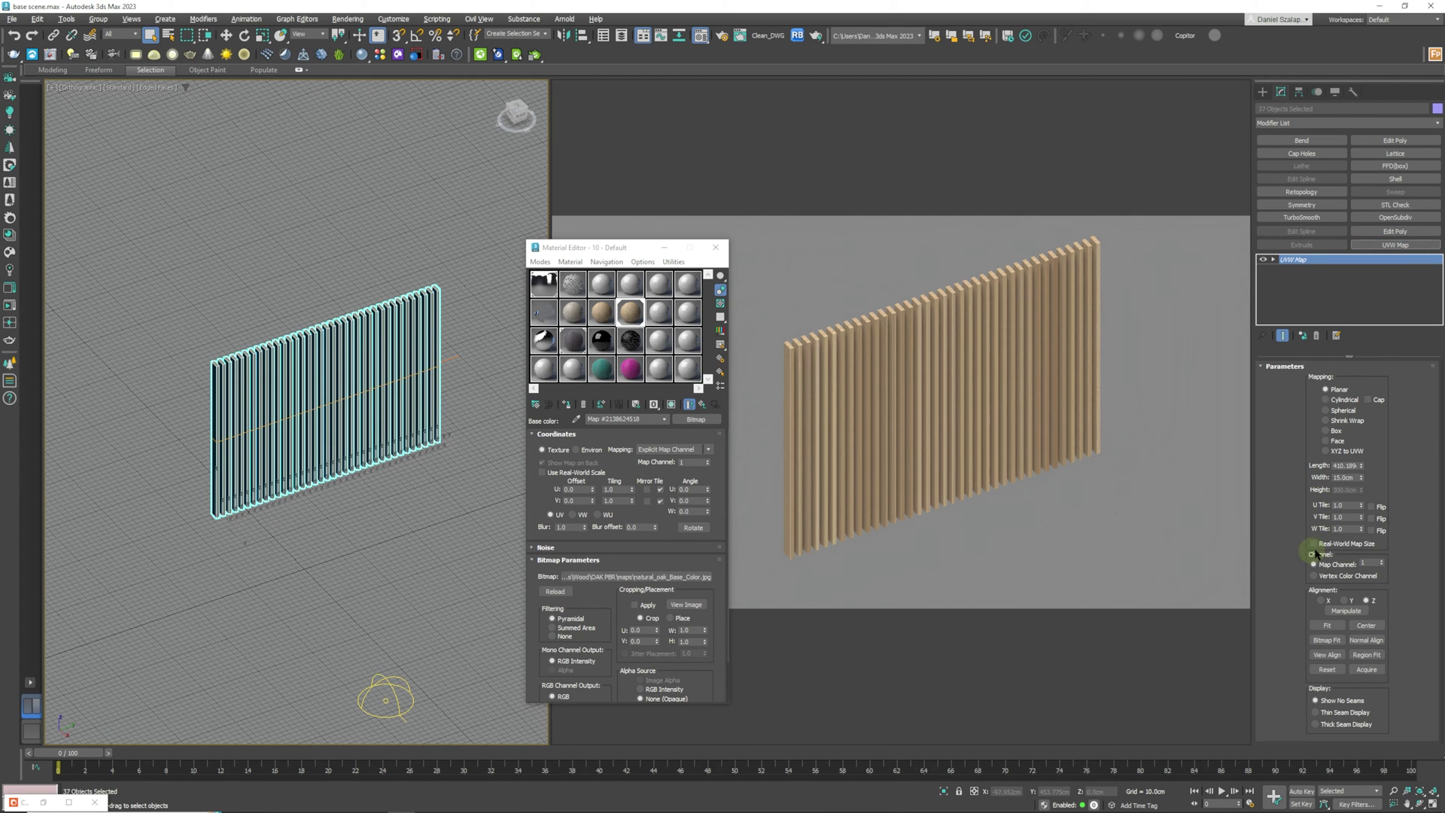
left_click(1331, 431)
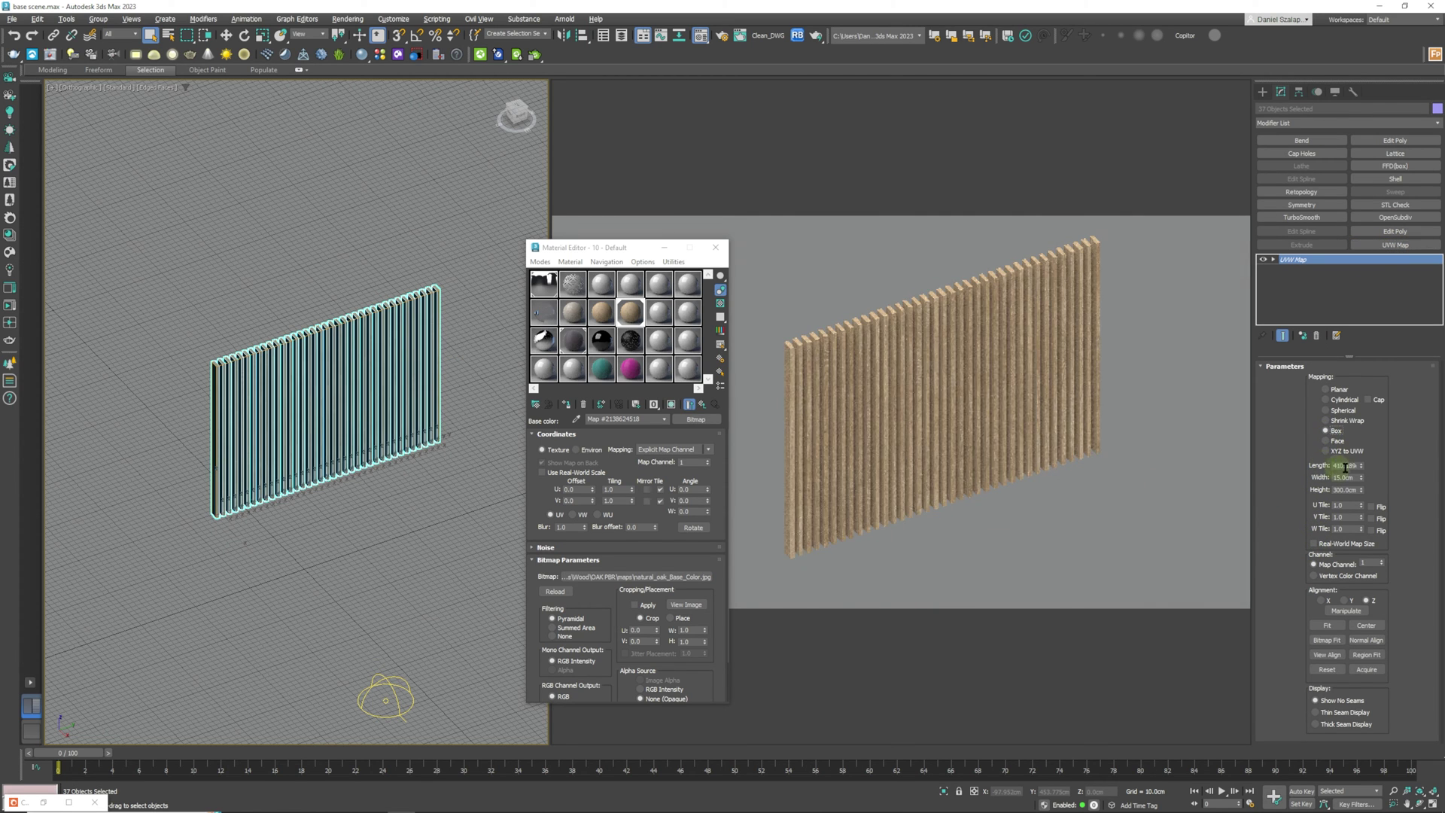
left_click(1344, 466)
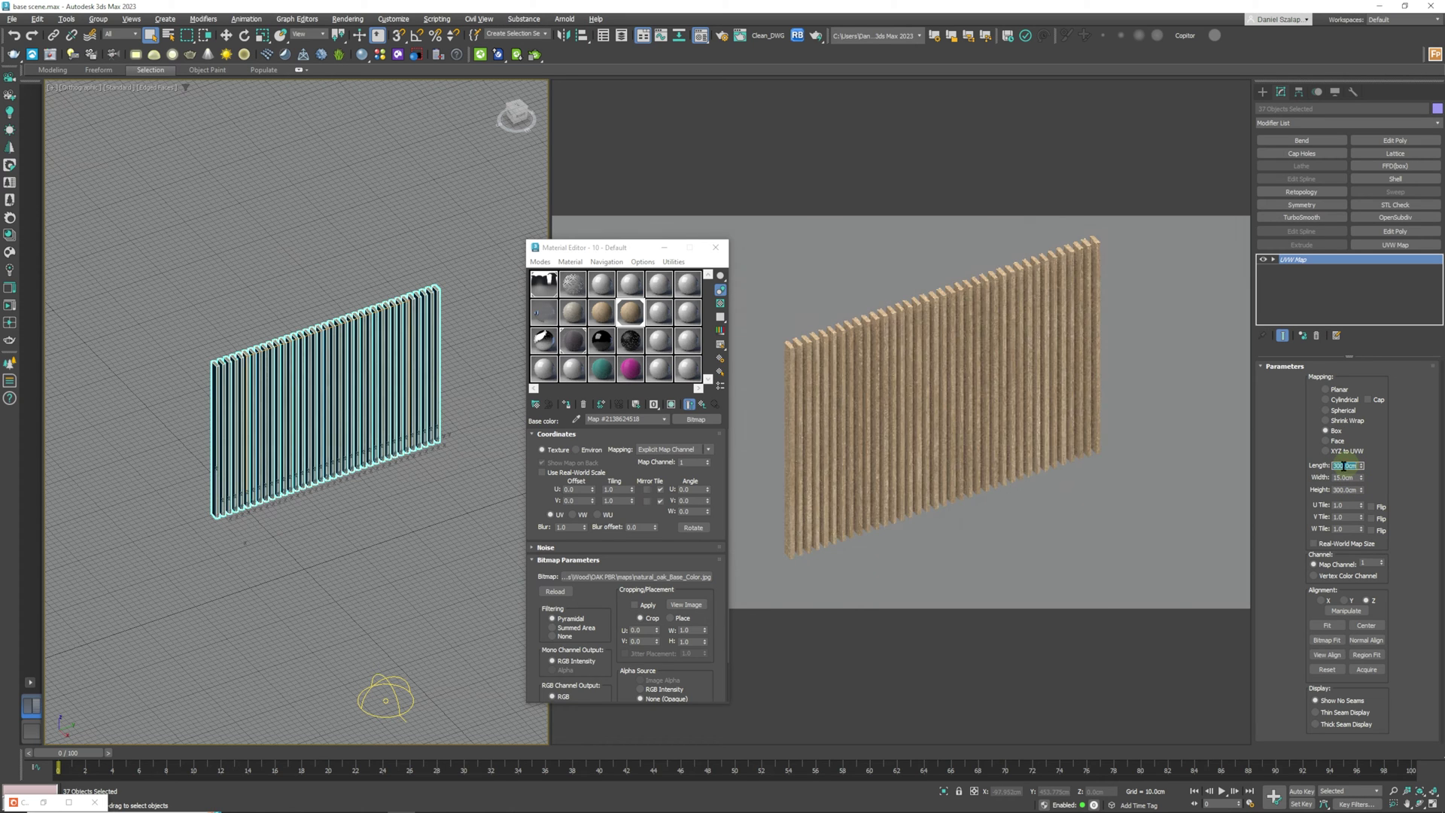
left_click(1344, 477)
type("3")
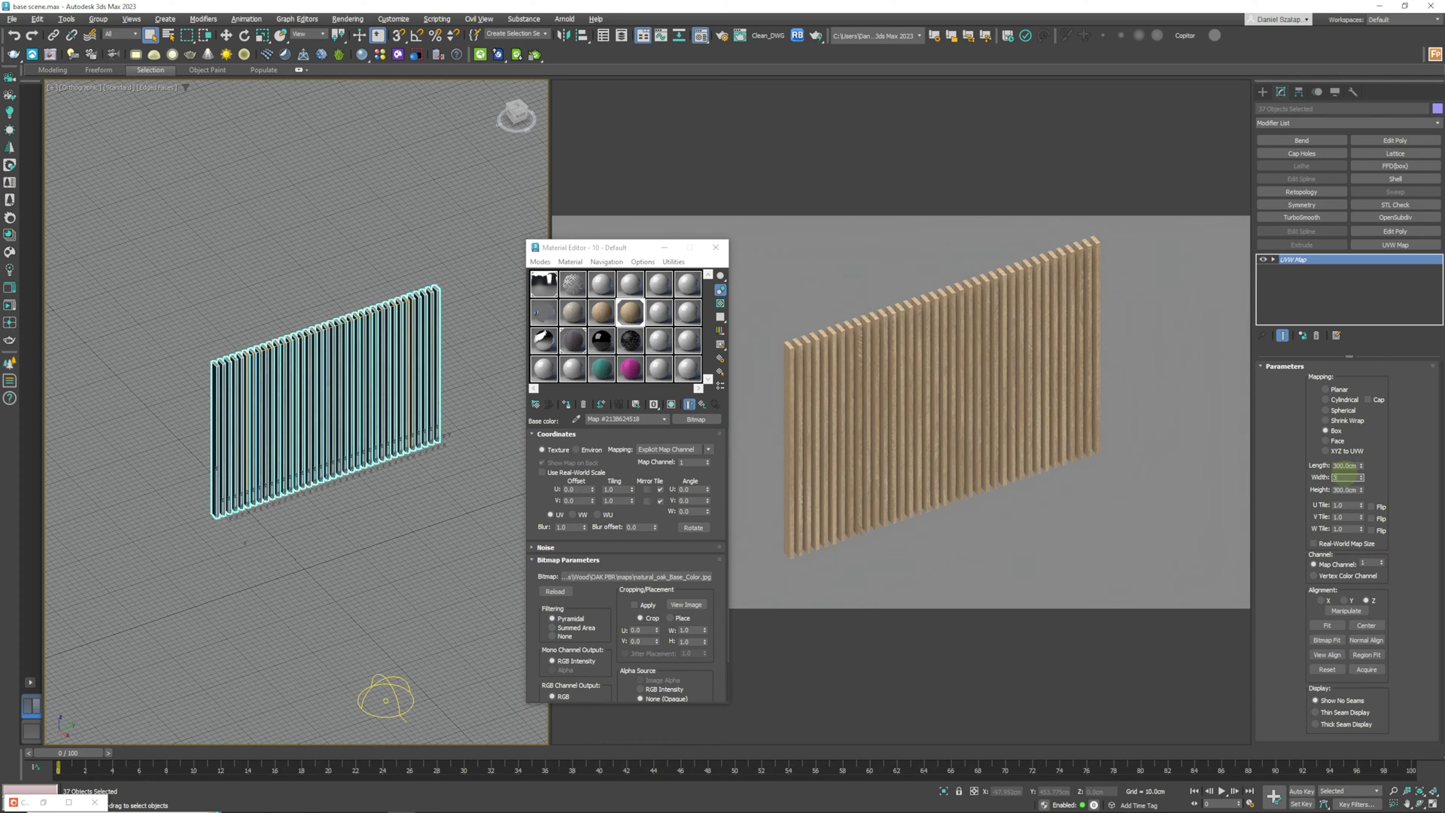
type("00")
key("Return")
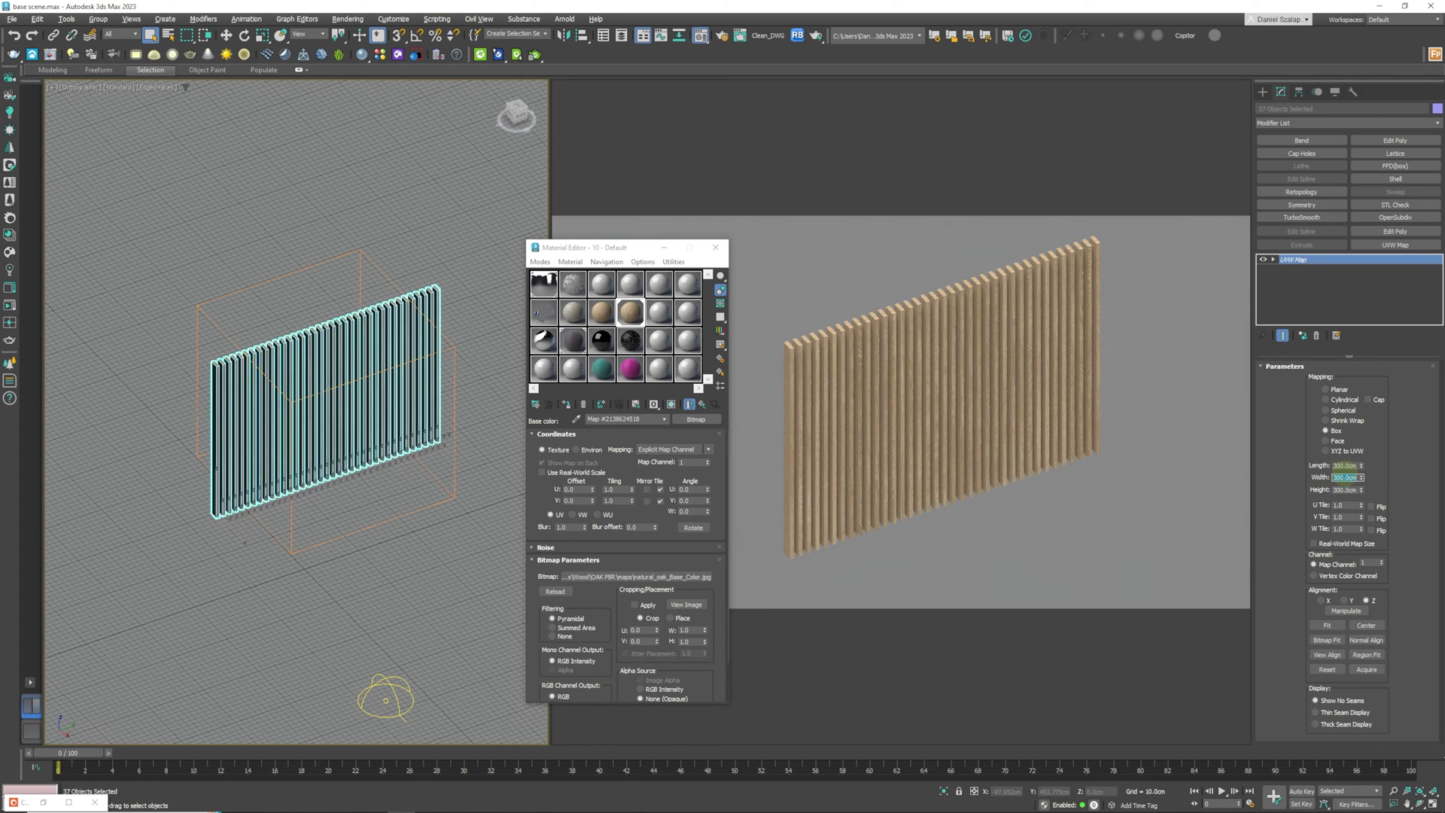
left_click(1341, 490)
Examine the oak texture on the slats from the front, the side and close up for repetition across the panel
middle_click_drag(371, 497, 338, 459, "alt")
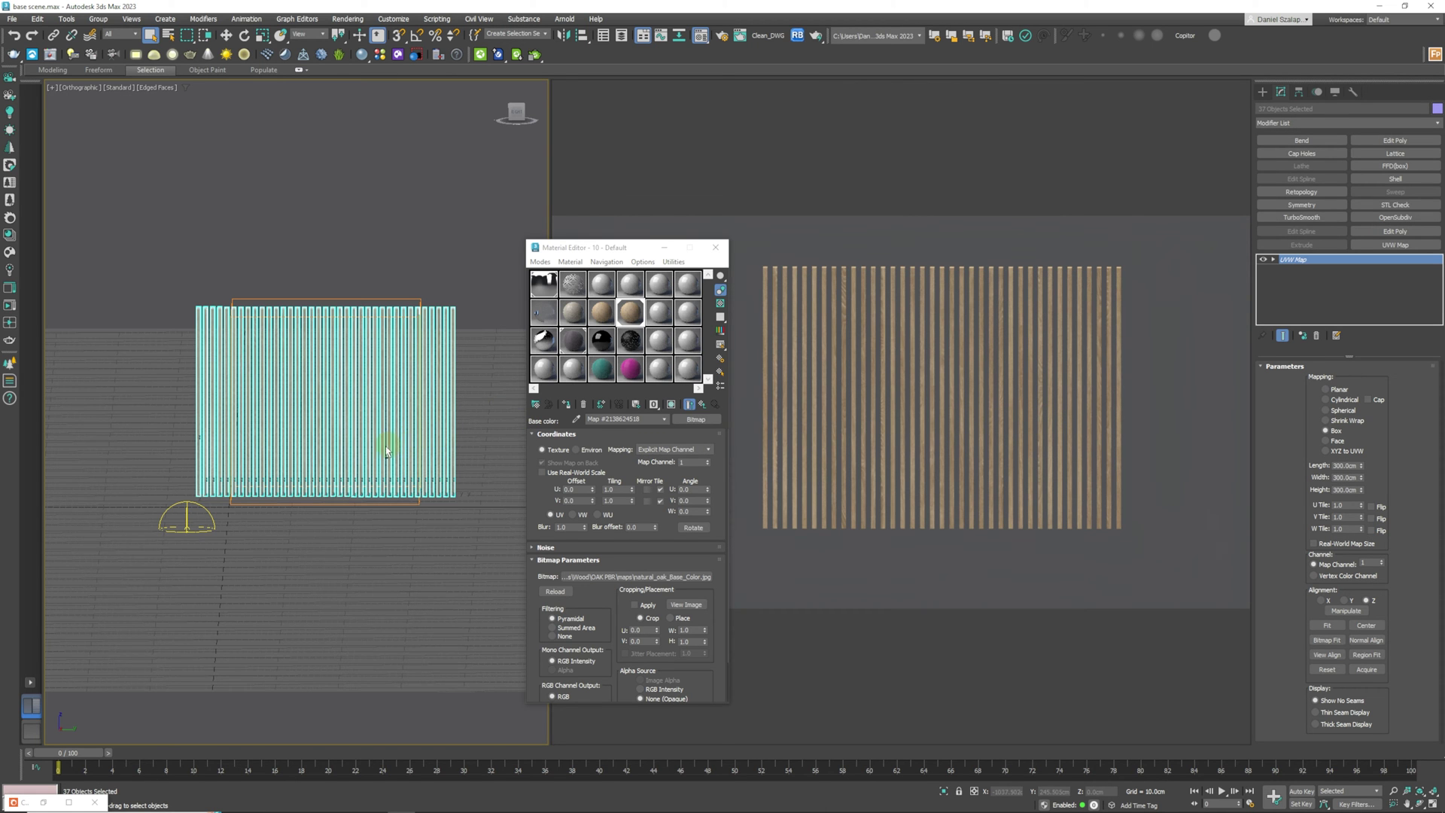
middle_click_drag(386, 452, 316, 399, "alt")
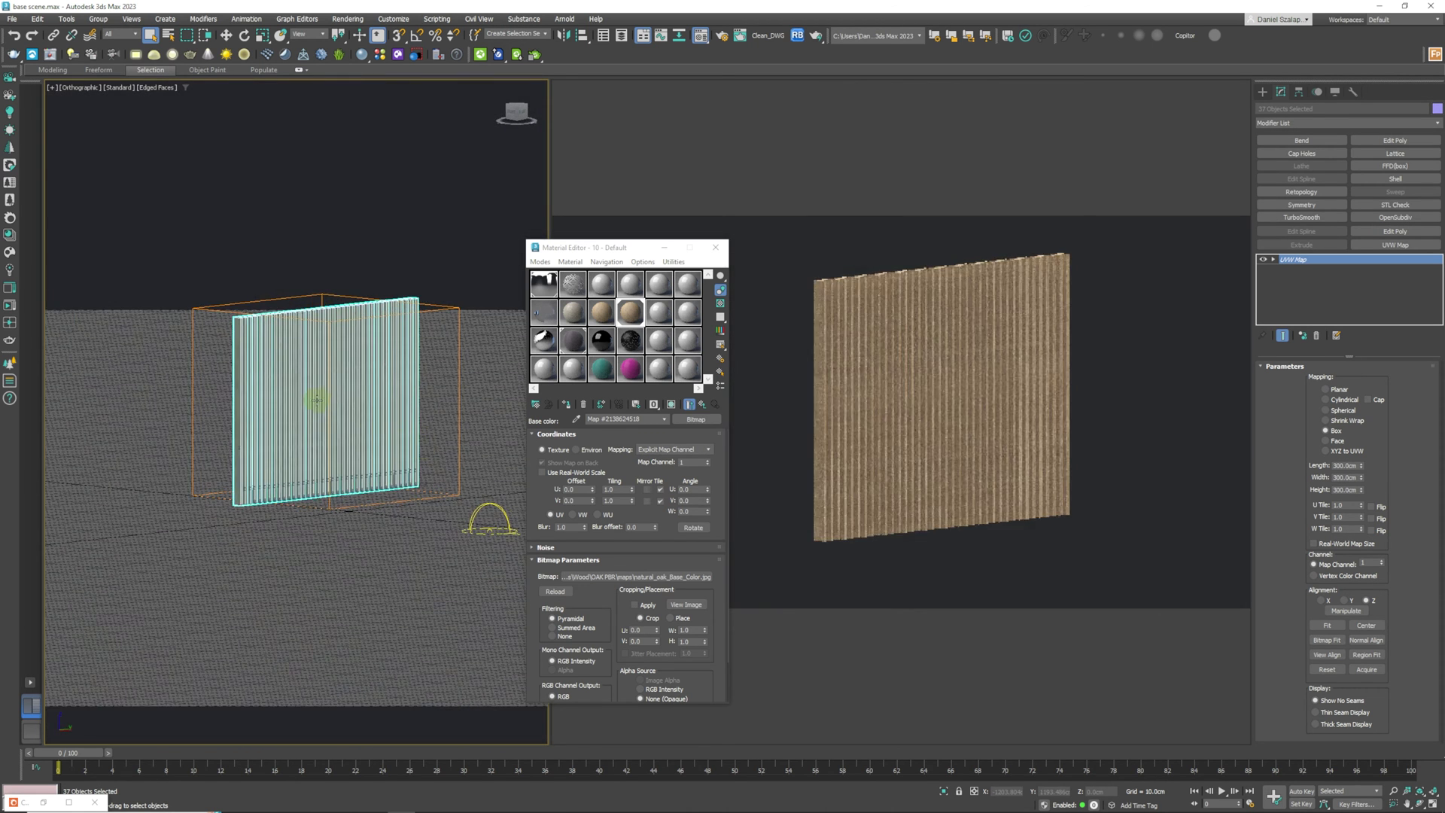
scroll(316, 398, "up", 5)
middle_click_drag(417, 400, 326, 173)
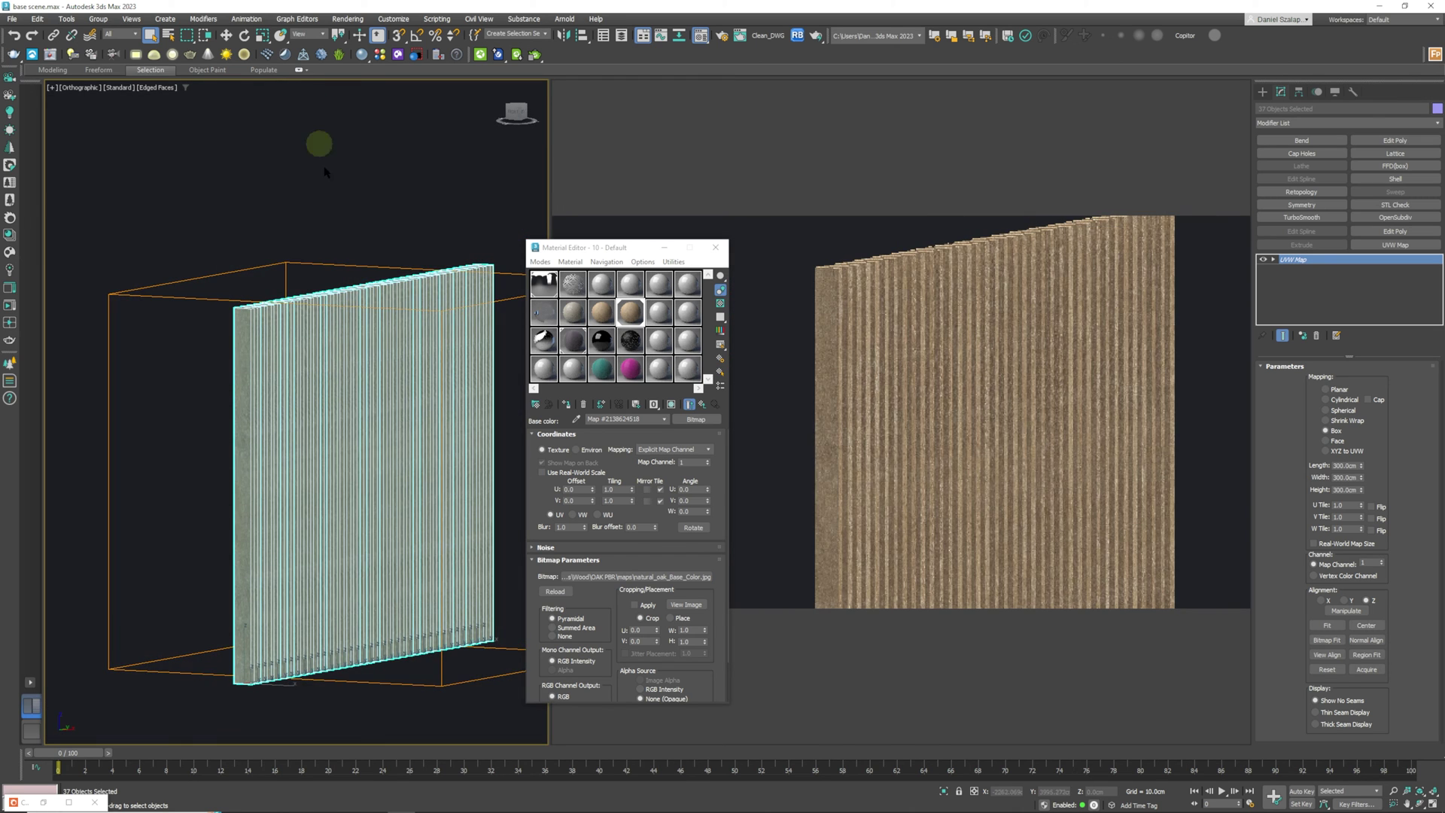
left_click(339, 201)
scroll(355, 435, "up", 2)
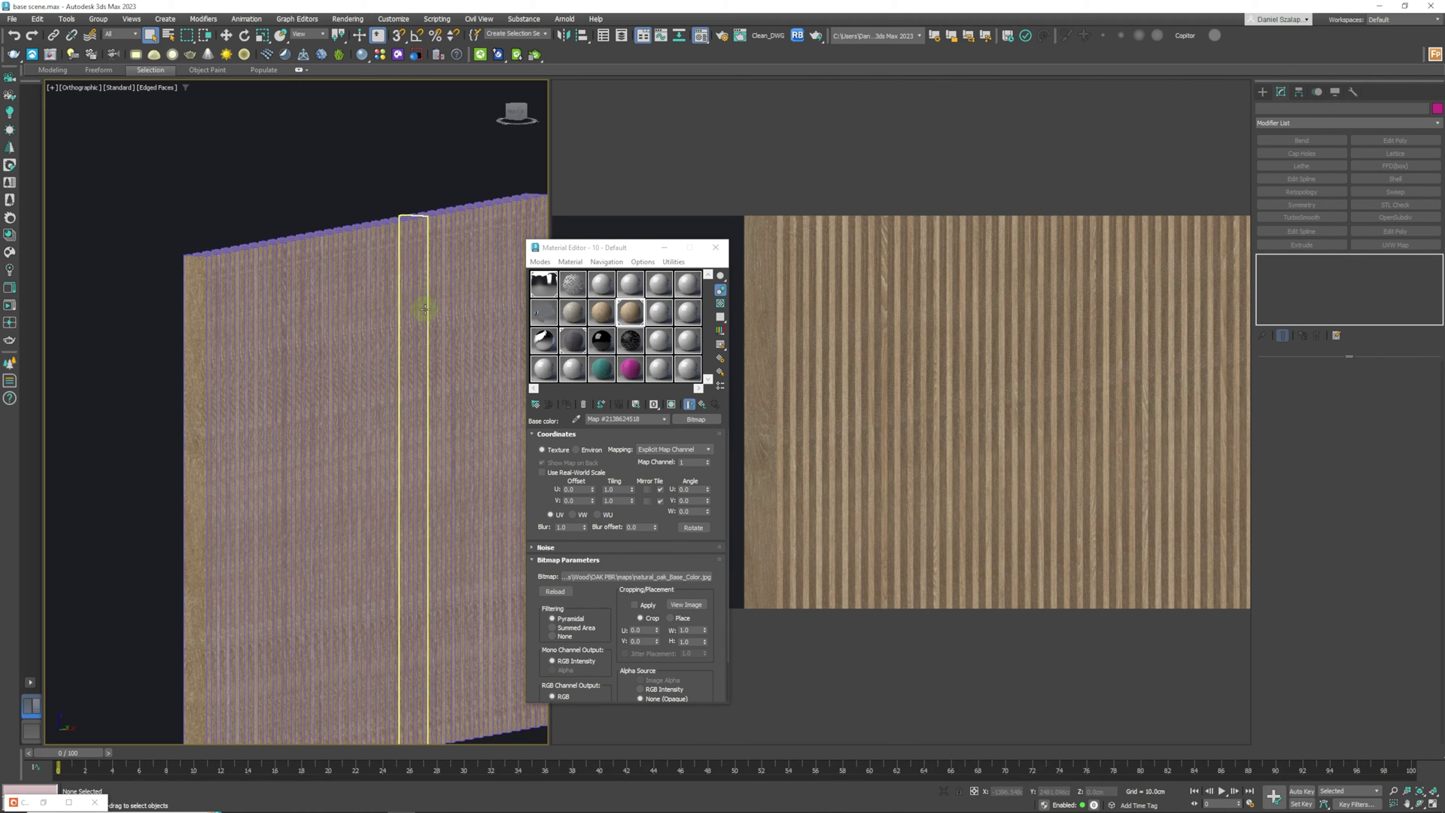
scroll(406, 263, "down", 5)
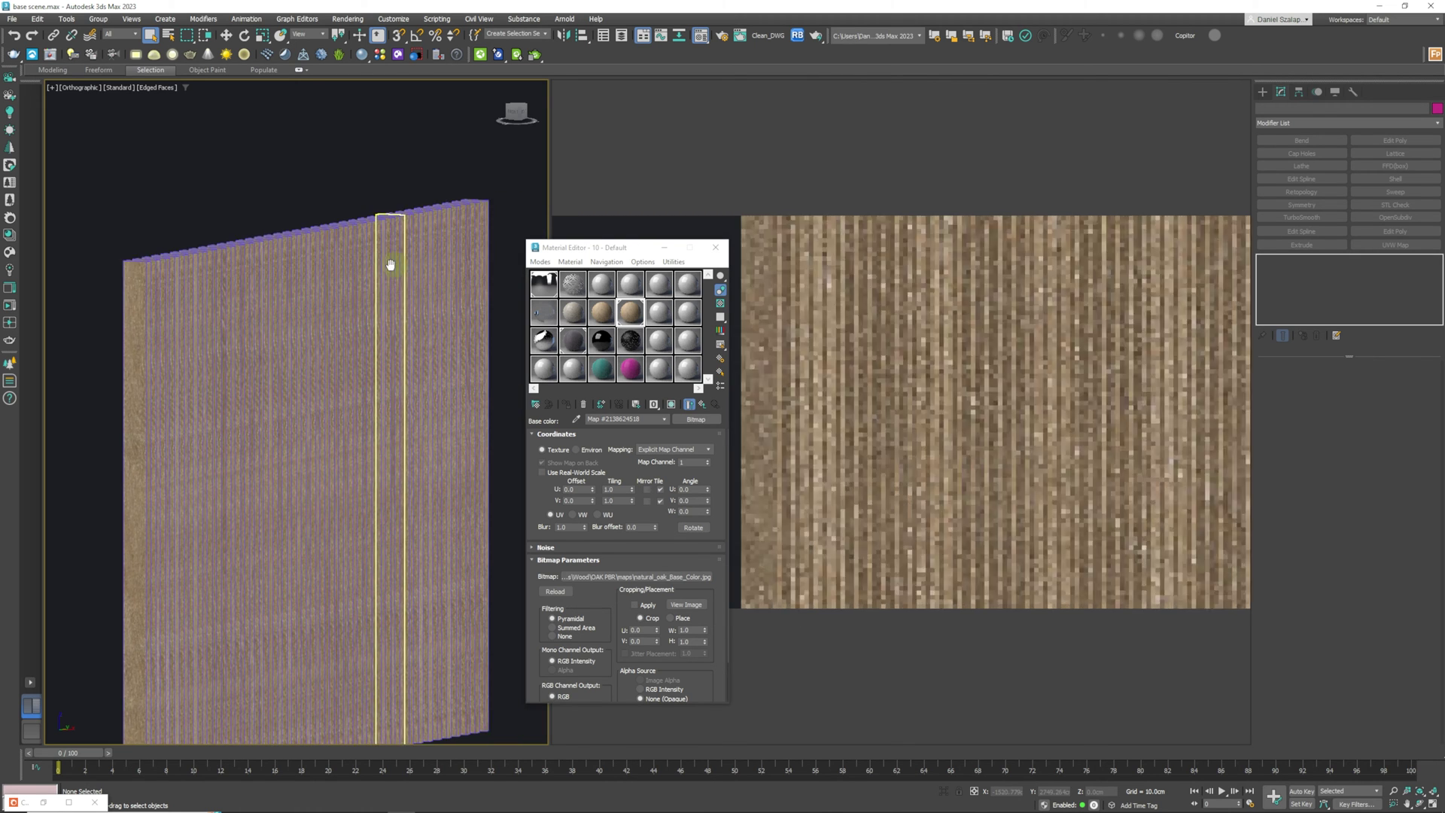
scroll(413, 258, "down", 5)
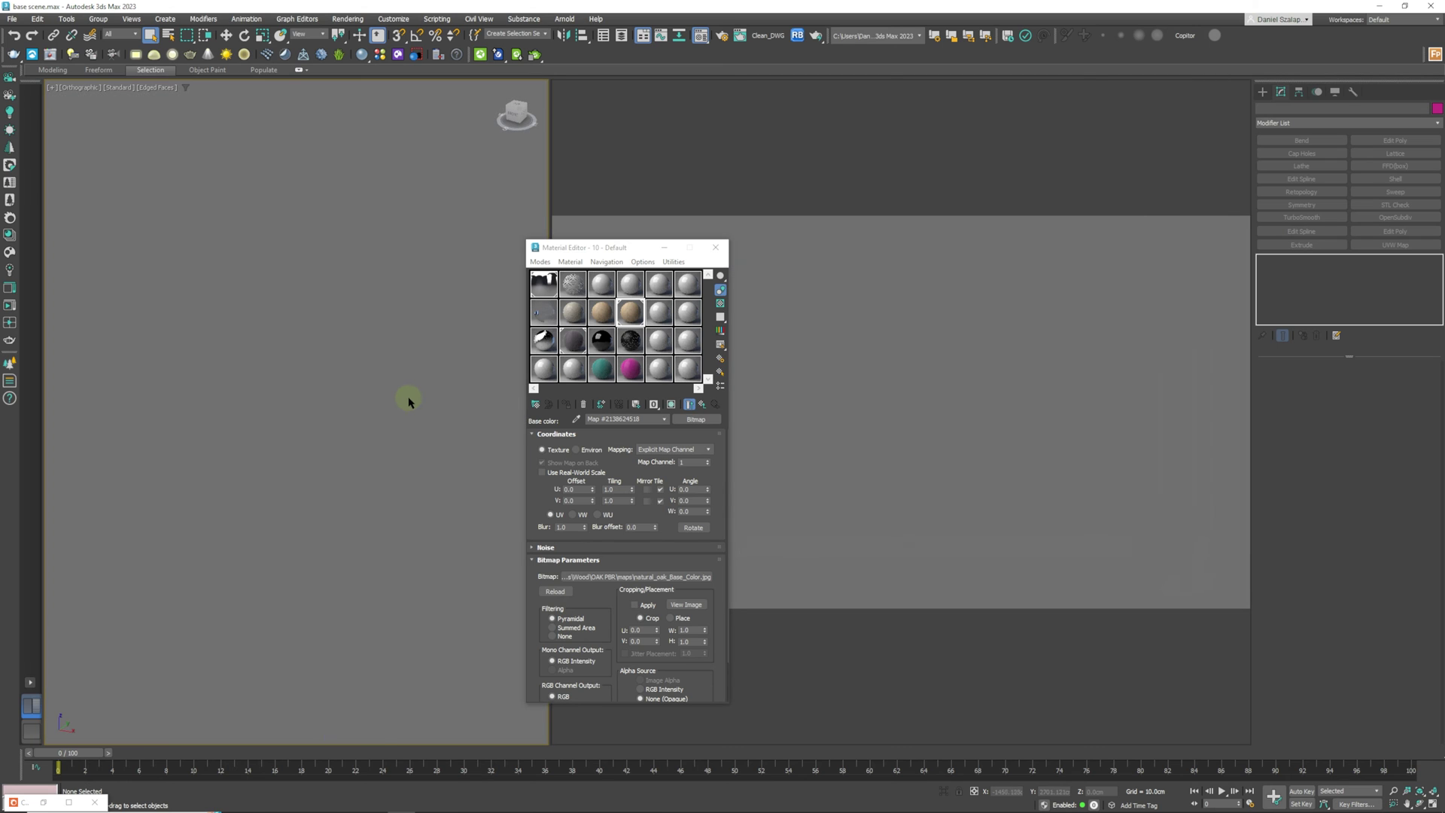
scroll(364, 374, "up", 3)
scroll(335, 450, "up", 2)
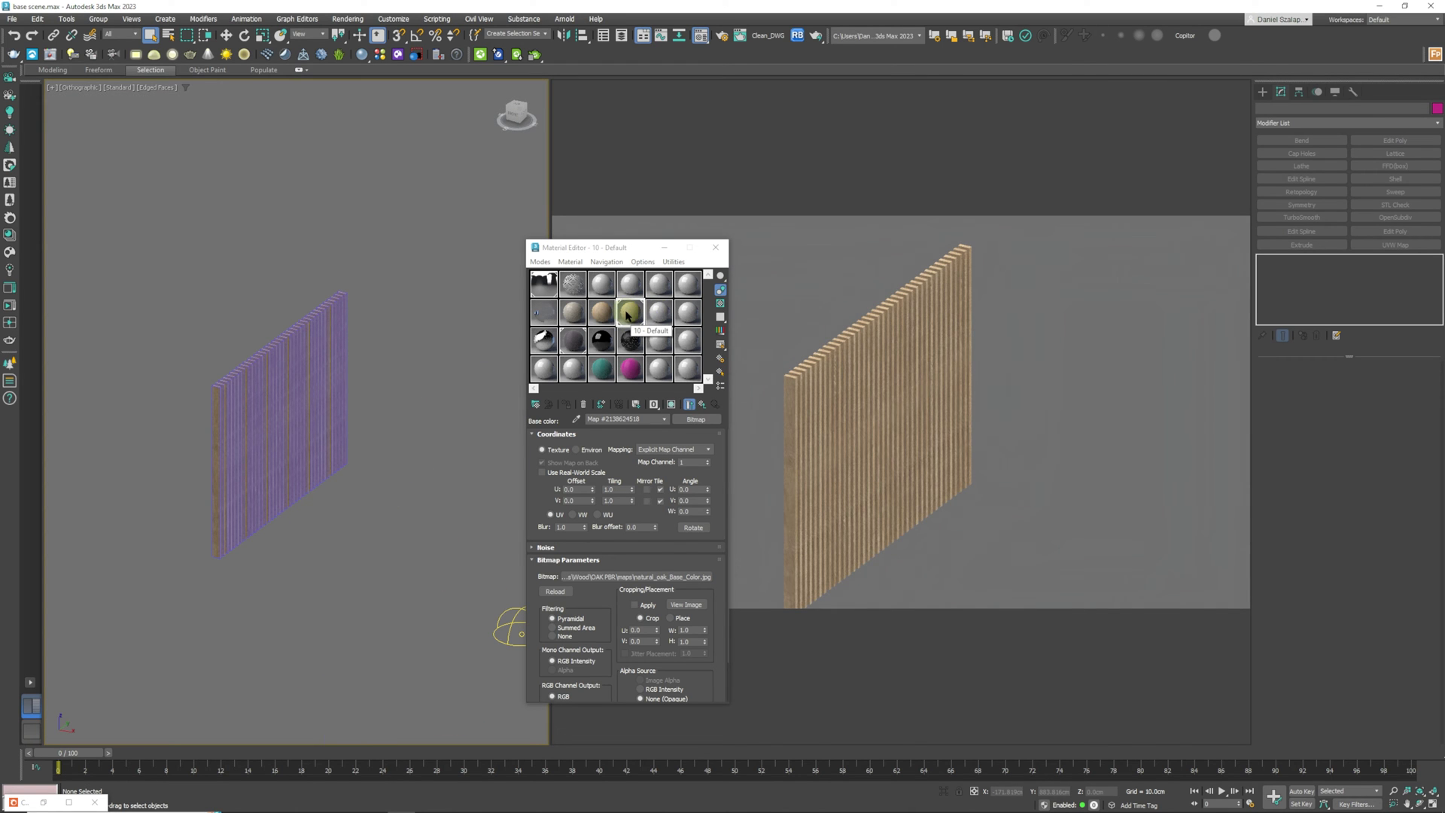
middle_click_drag(413, 411, 351, 492, "alt")
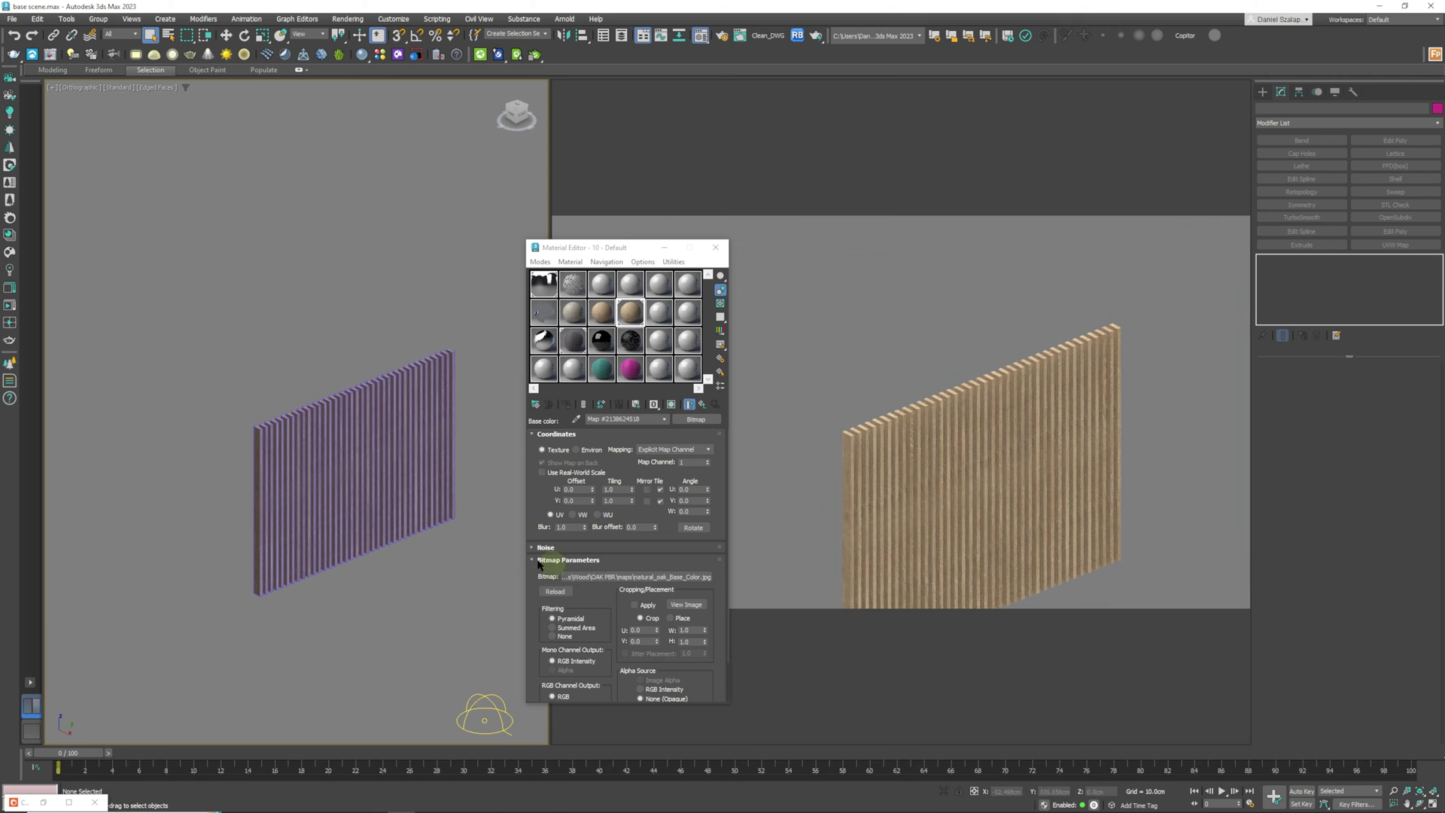
middle_click_drag(513, 426, 461, 404)
Clone all the slats as one Copy along the X axis, in front of the original panel, and isolate the copy
left_click_drag(465, 311, 268, 549)
right_click(321, 440)
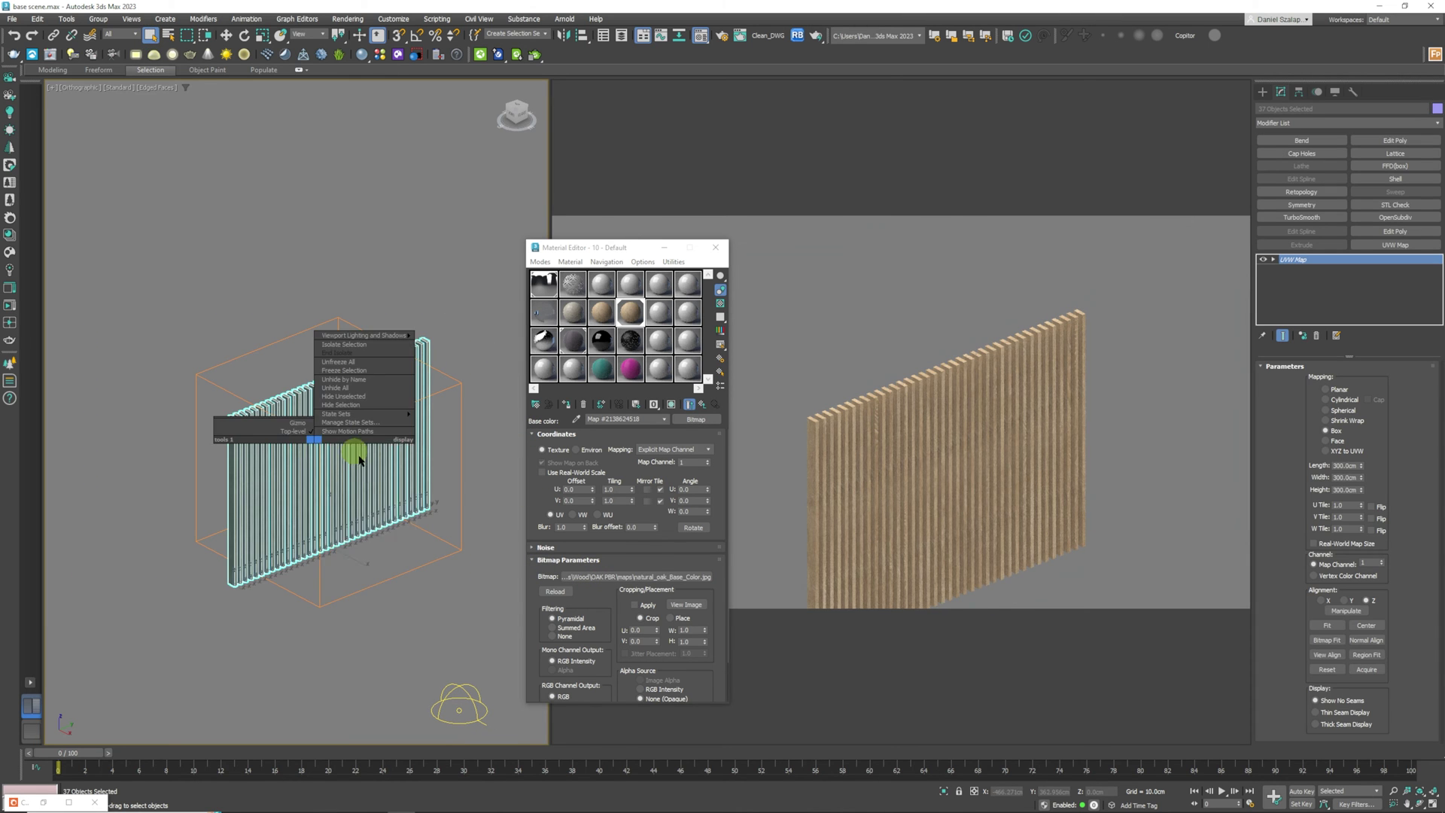
left_click(354, 450)
middle_click_drag(427, 628, 371, 583)
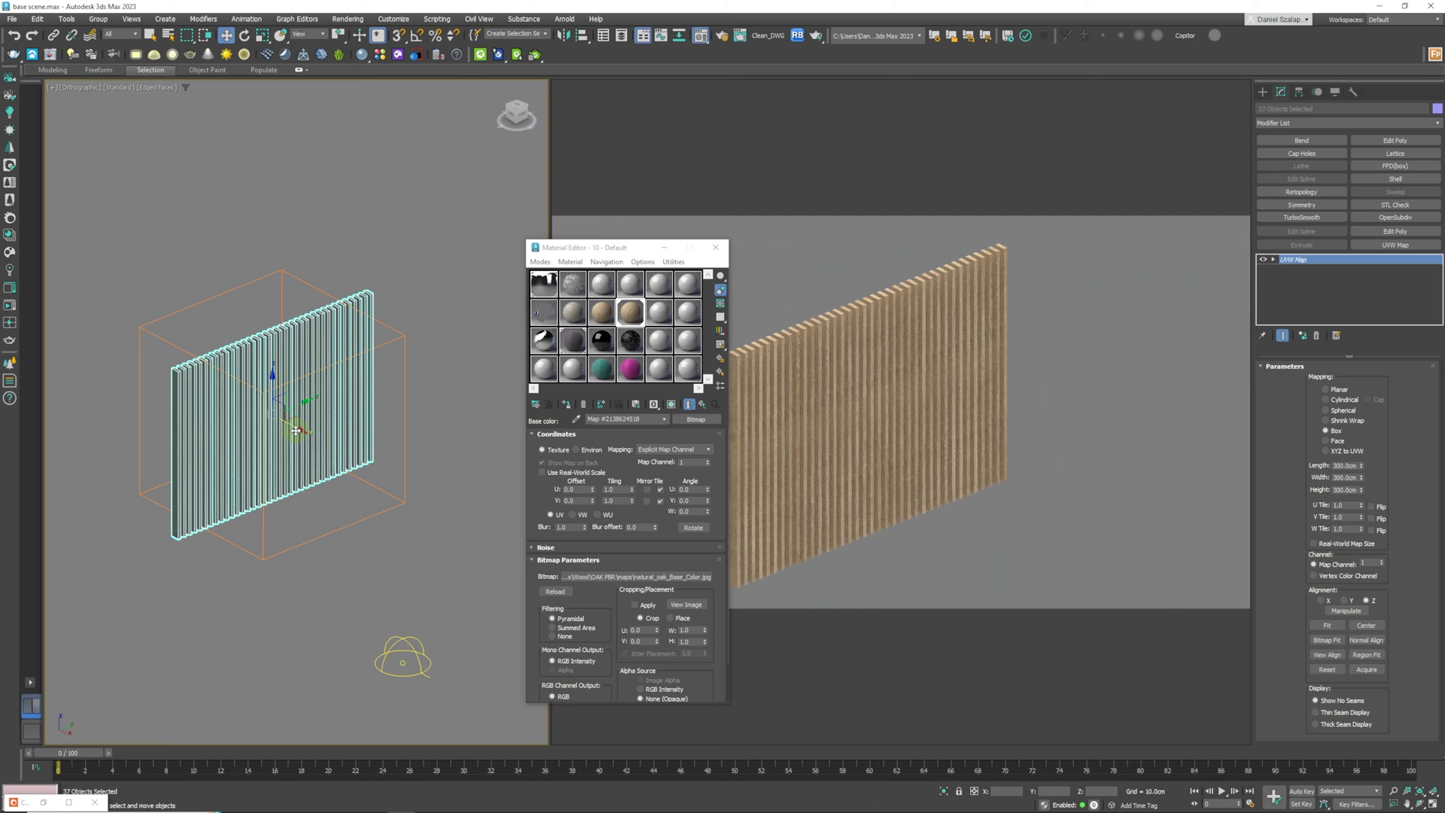
left_click_drag(297, 430, 505, 550, "shift")
left_click(724, 459)
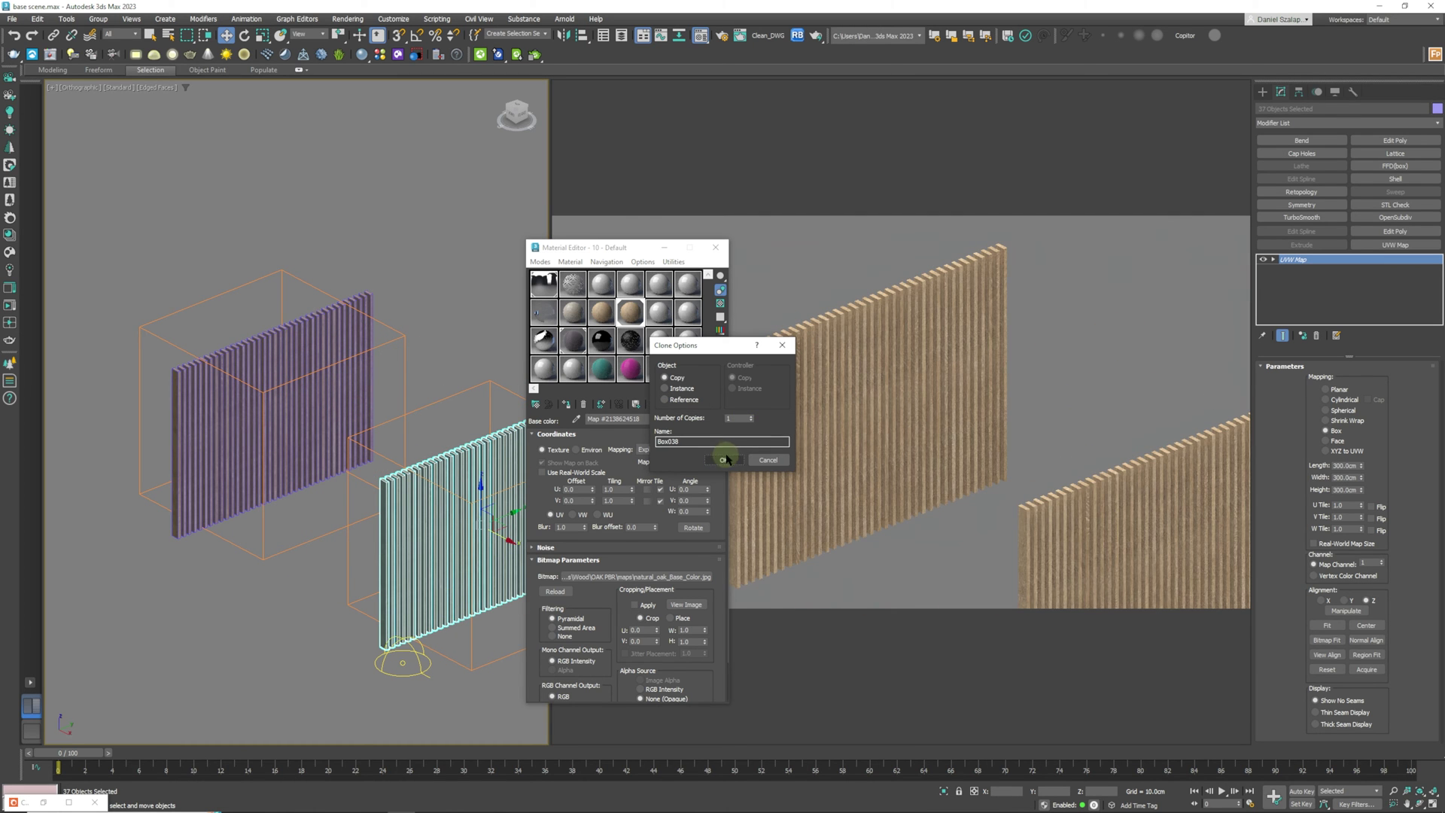
middle_click_drag(422, 526, 308, 429)
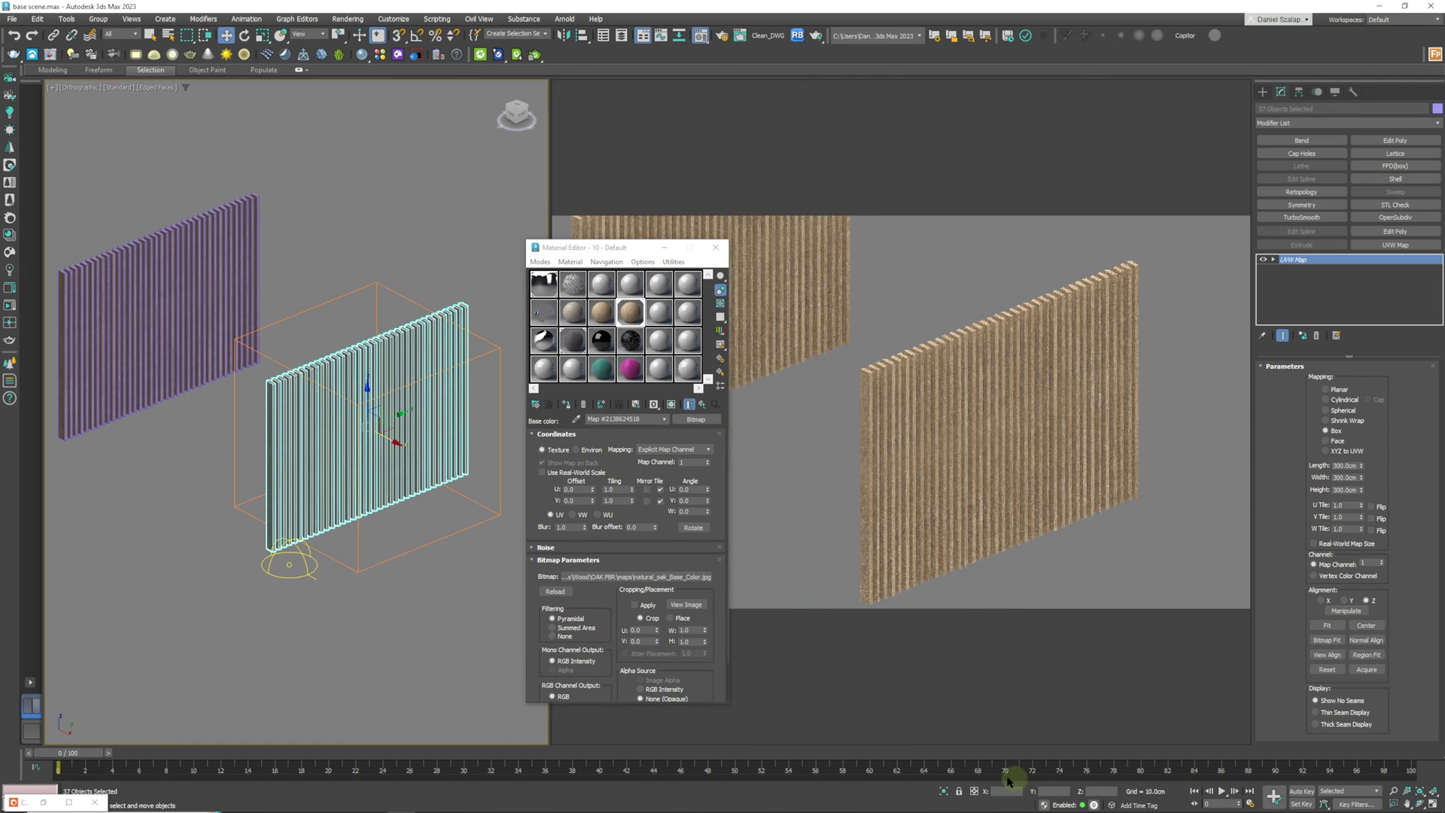
key("z")
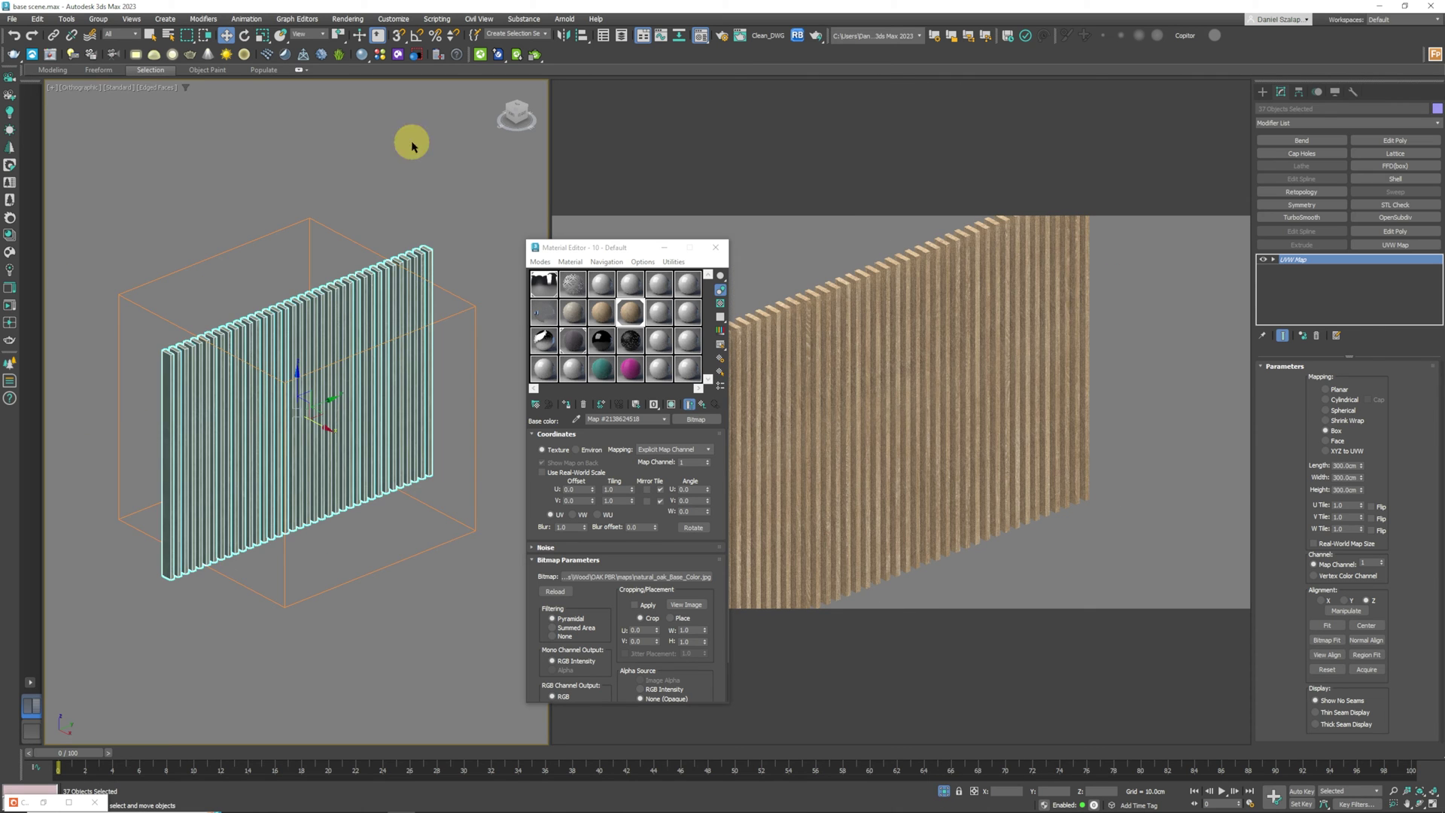
Delete the UVW Map modifier from all the slats of the copied panel
left_click(412, 145)
left_click(422, 260)
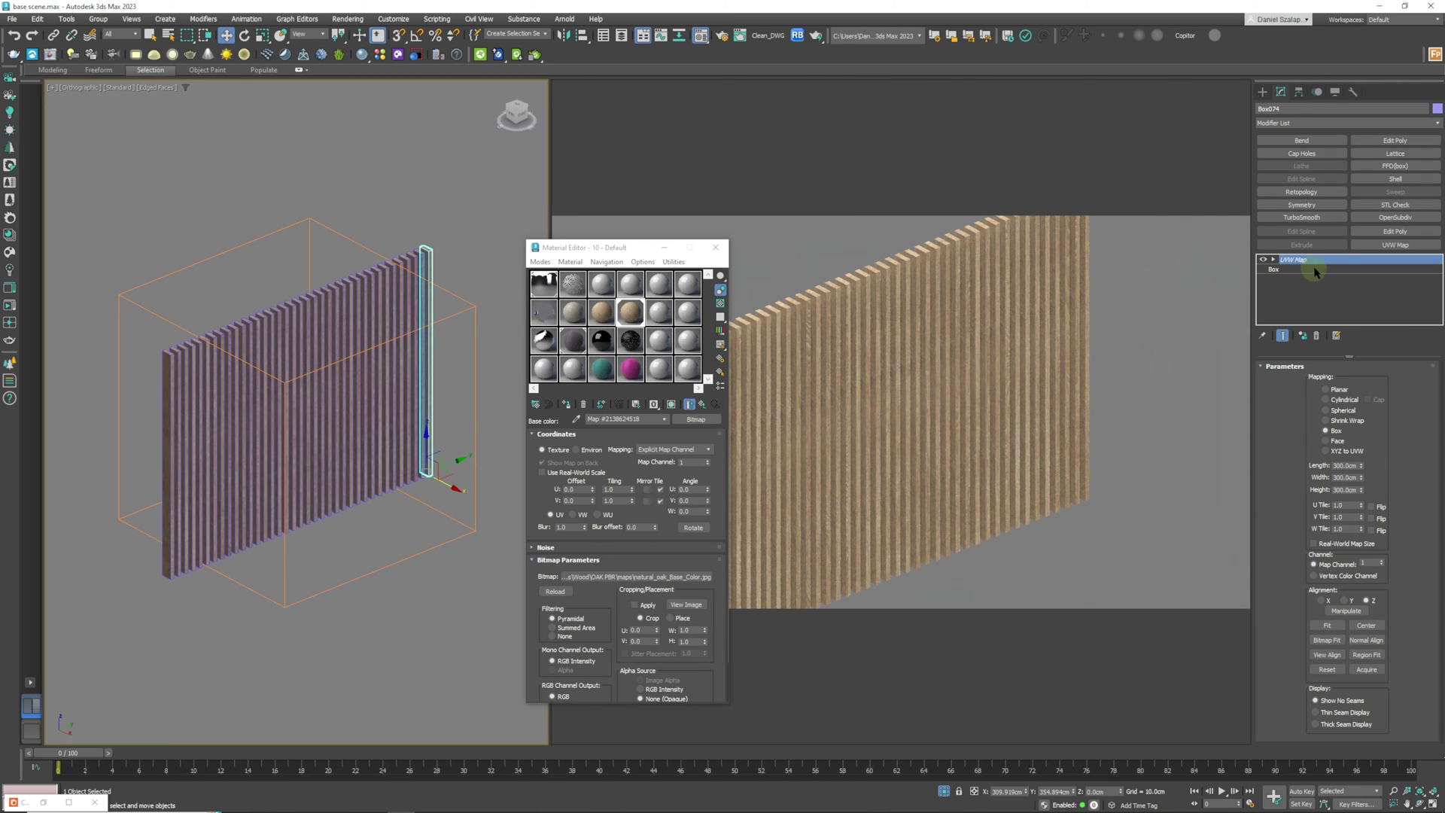
right_click(1316, 267)
left_click(467, 327)
left_click_drag(474, 203, 98, 440)
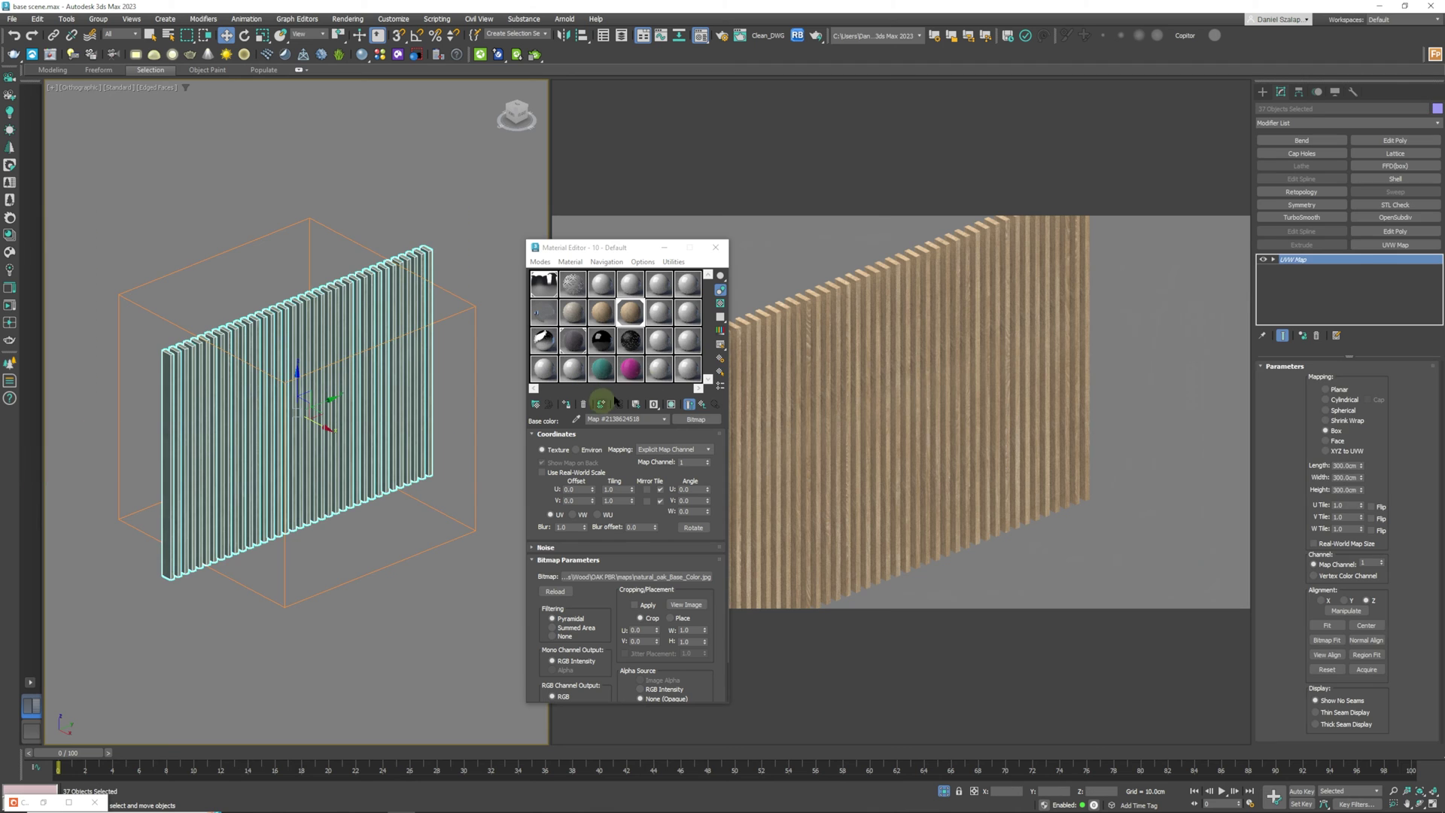
right_click(1321, 260)
left_click(1322, 278)
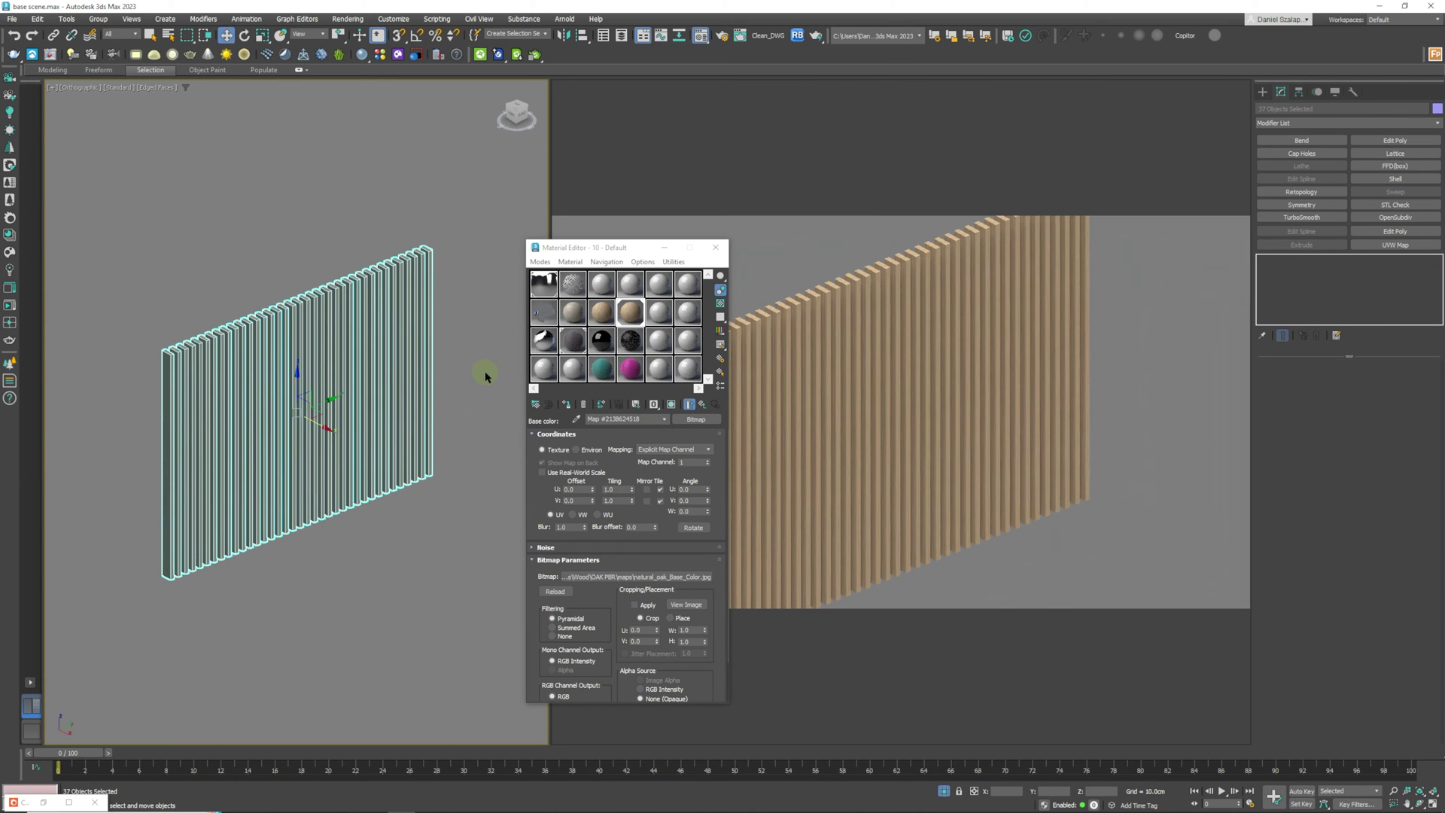
Convert the end slat at the far end of the copied panel to an Editable Poly
left_click(429, 251)
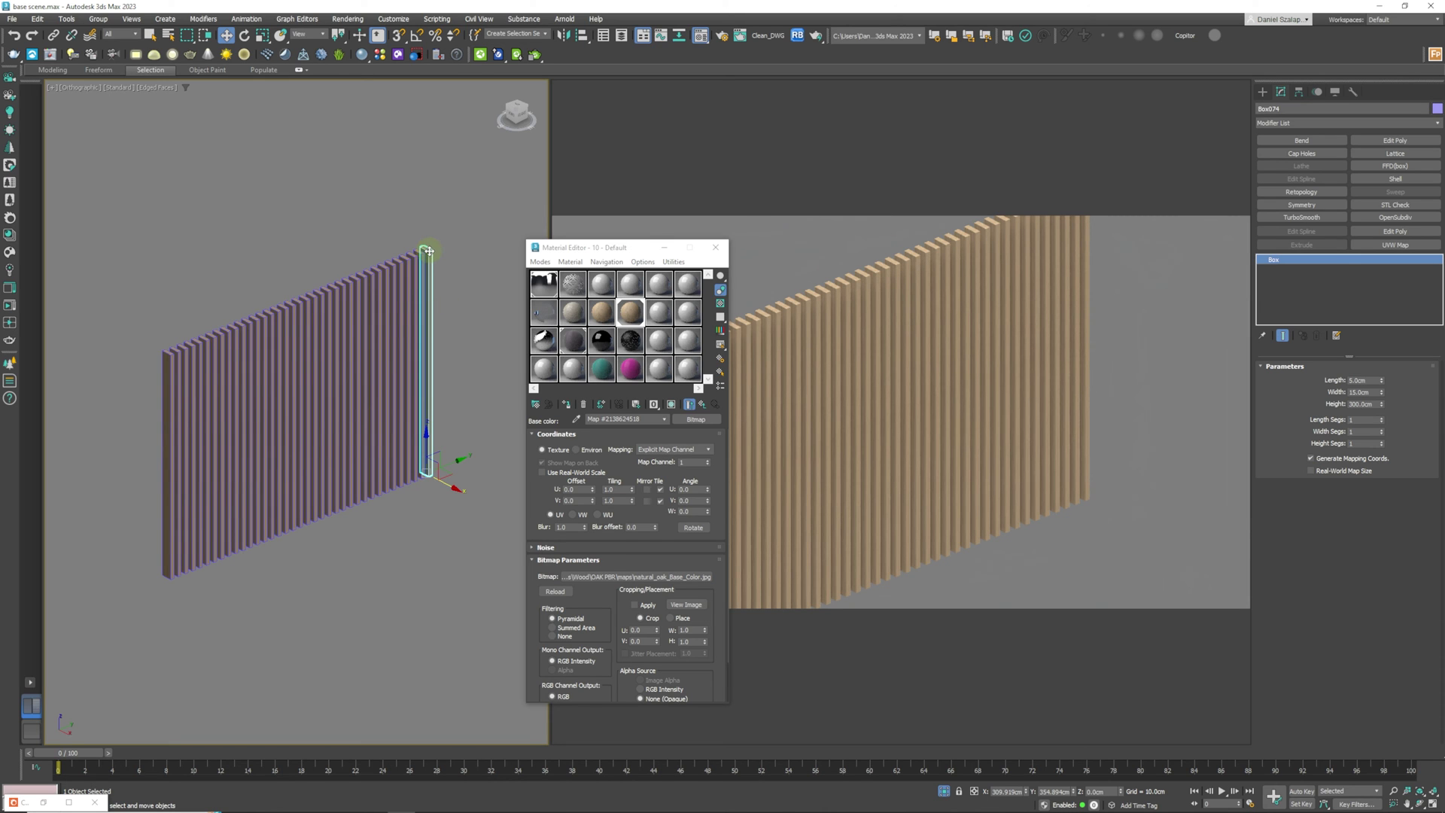
right_click(1326, 260)
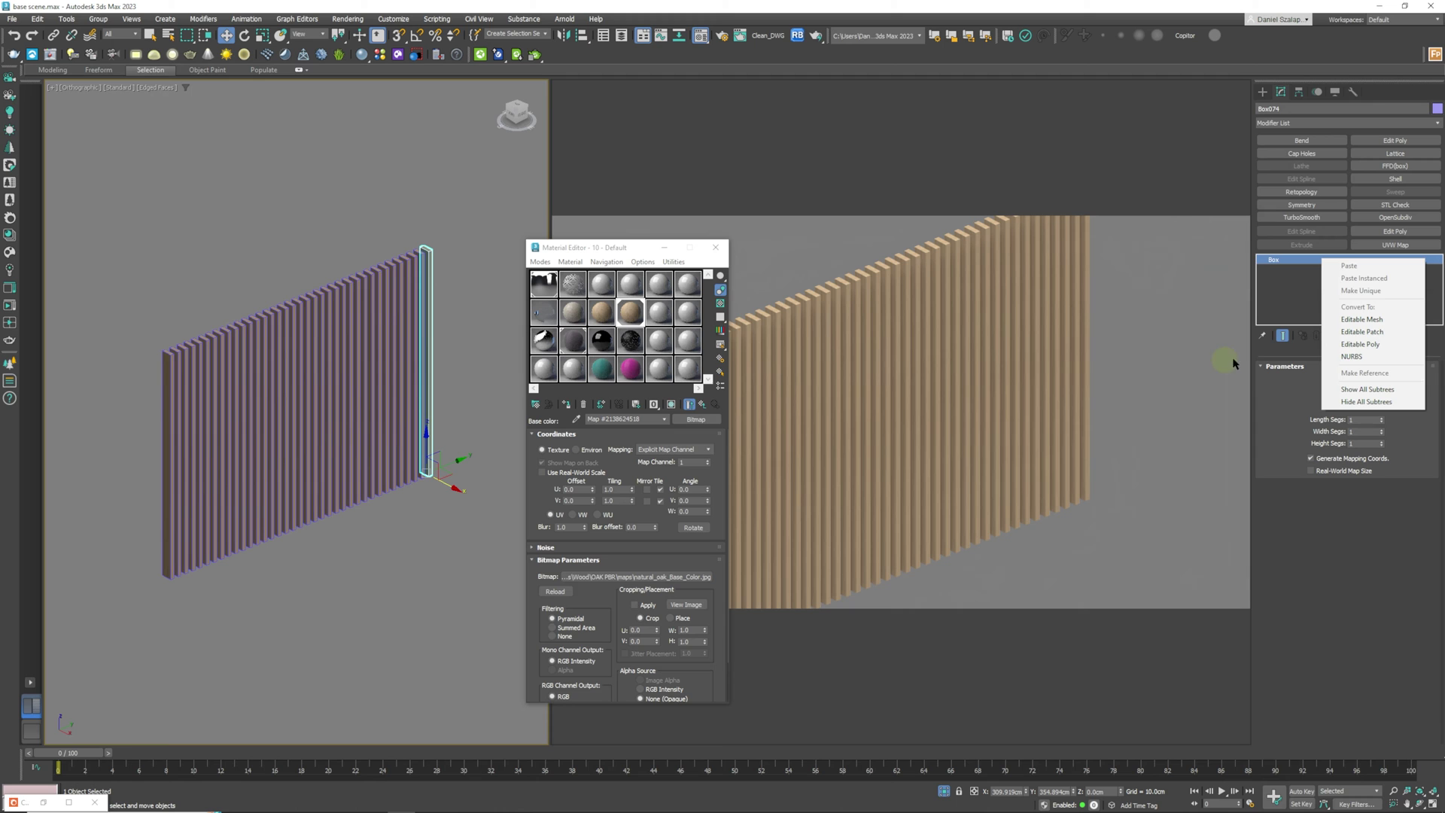
left_click(1358, 345)
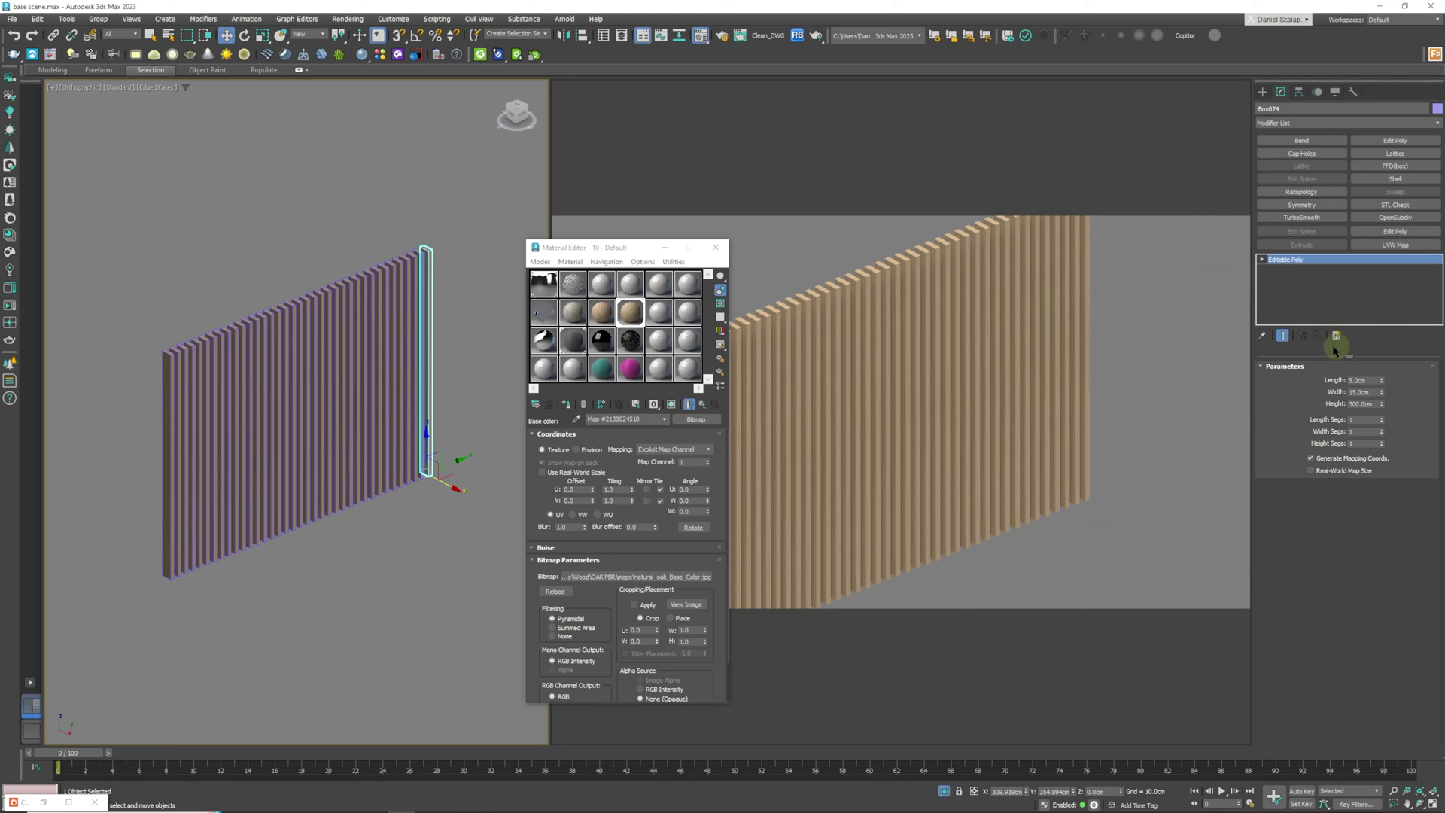
Attach all the other slats of the copied panel to the converted slat as one object
left_click_drag(1279, 594, 1327, 527)
left_click(1341, 527)
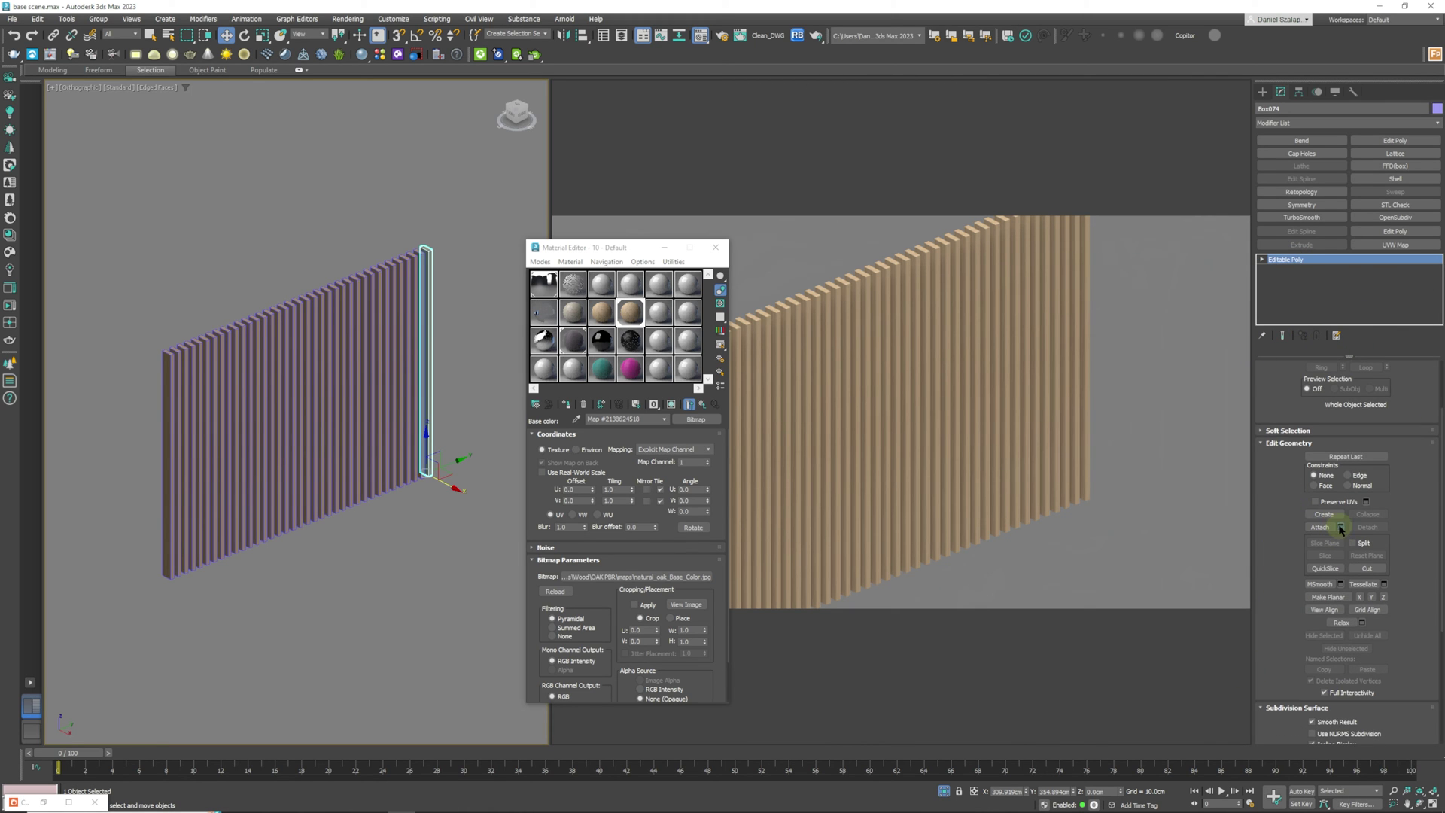
left_click(22, 23)
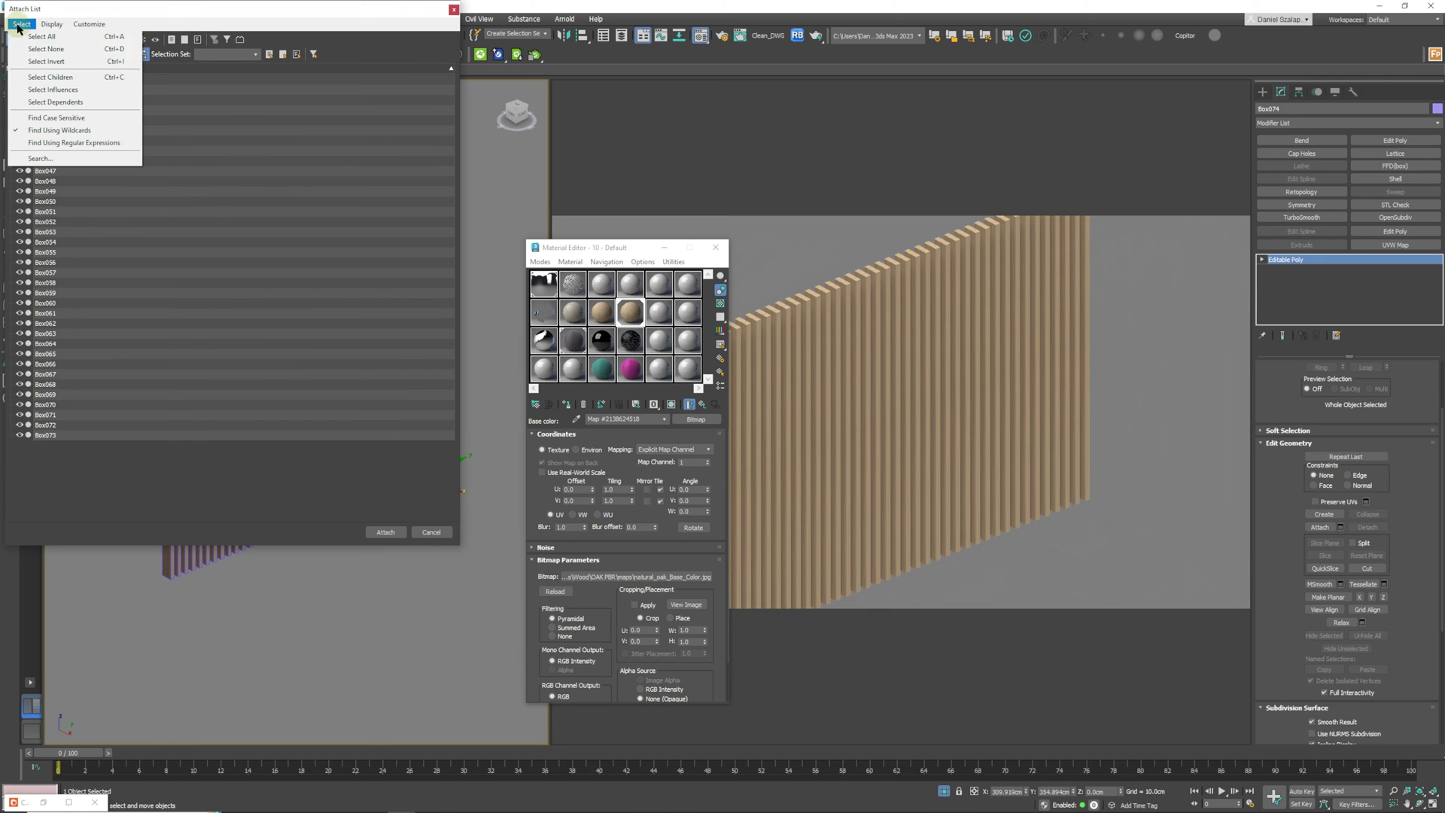
left_click(38, 44)
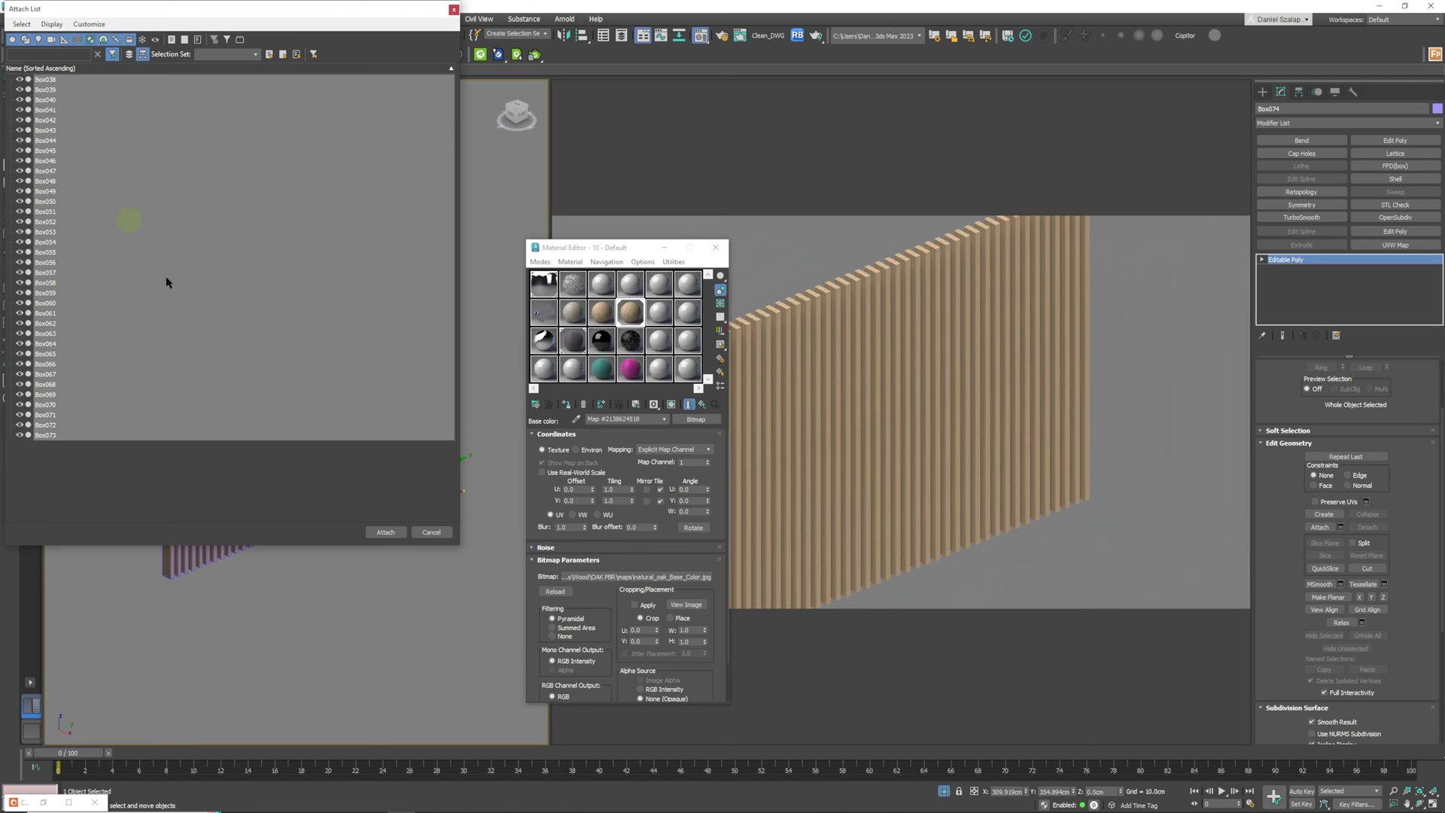
left_click(386, 533)
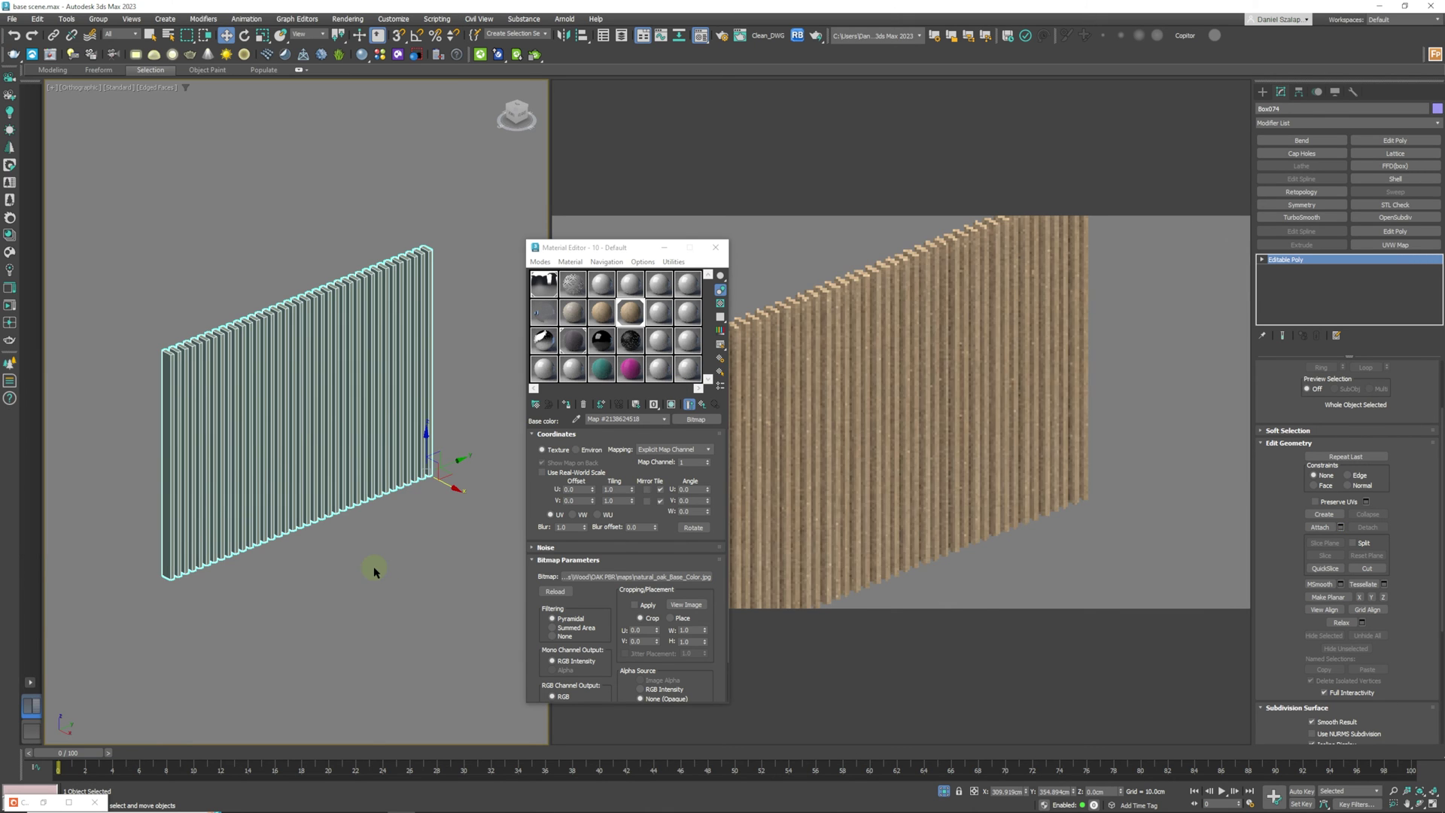
Select the attached slat panel and assign the oak material to it
left_click(359, 220)
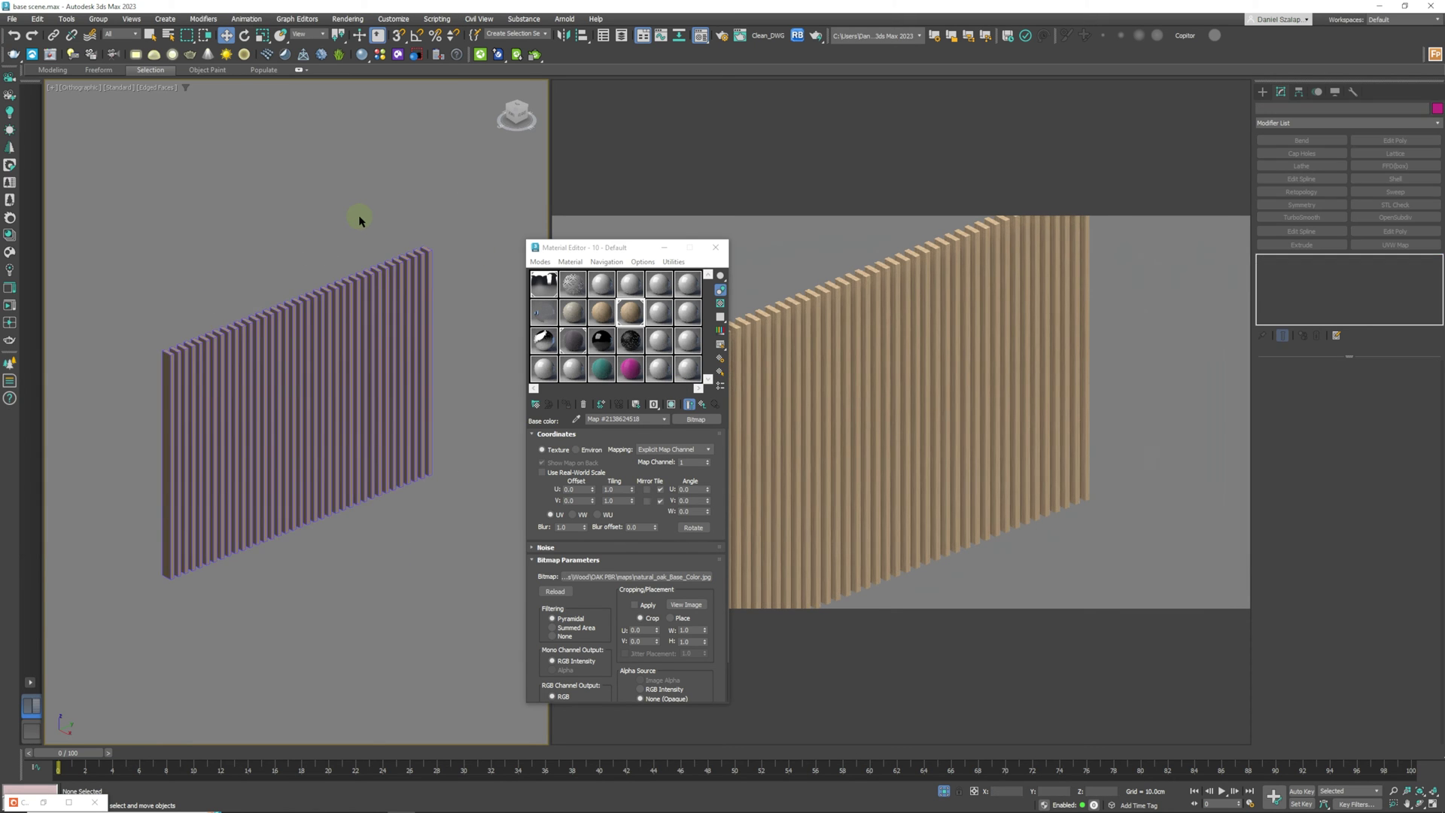
left_click(399, 316)
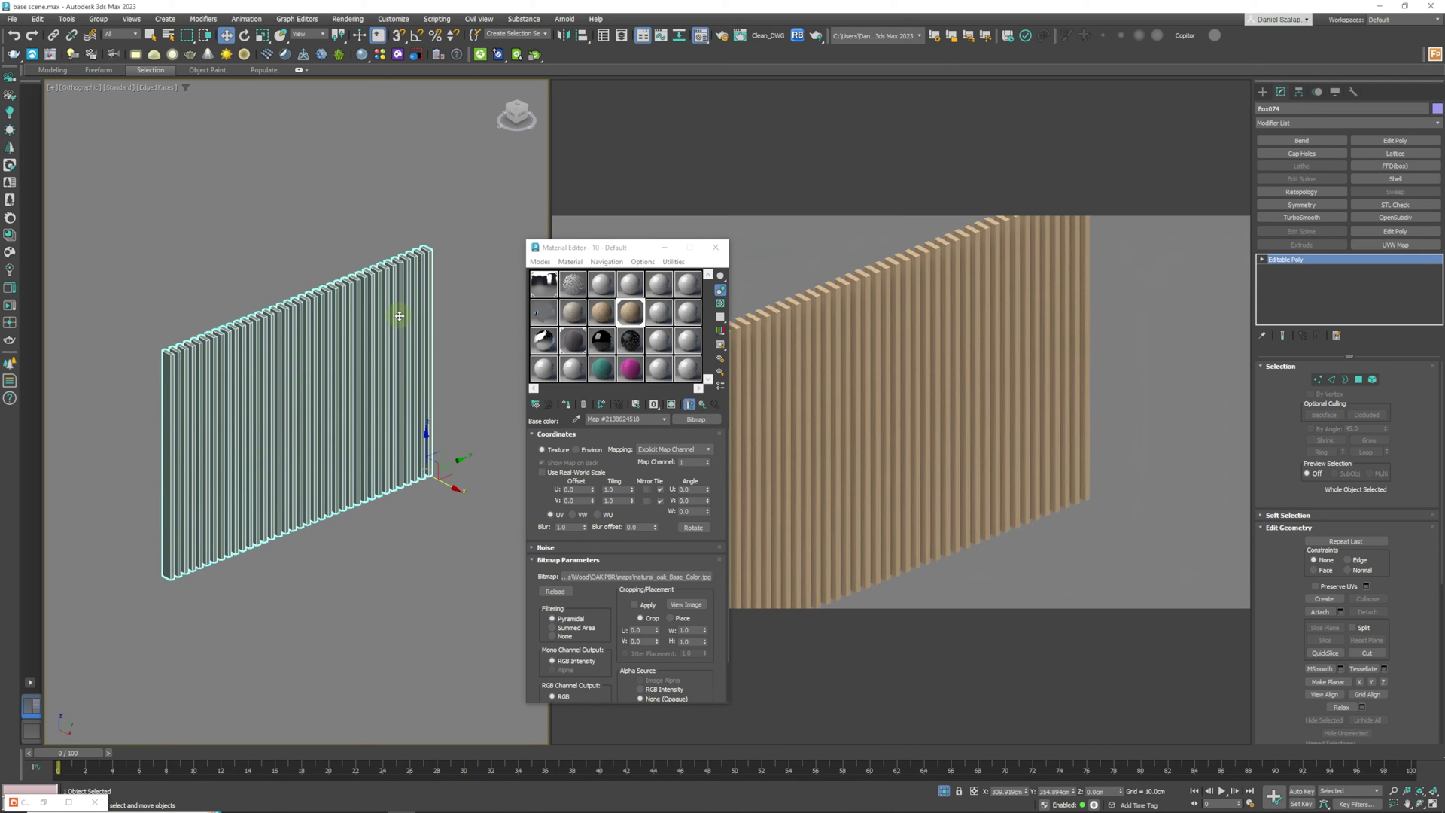
left_click(583, 393)
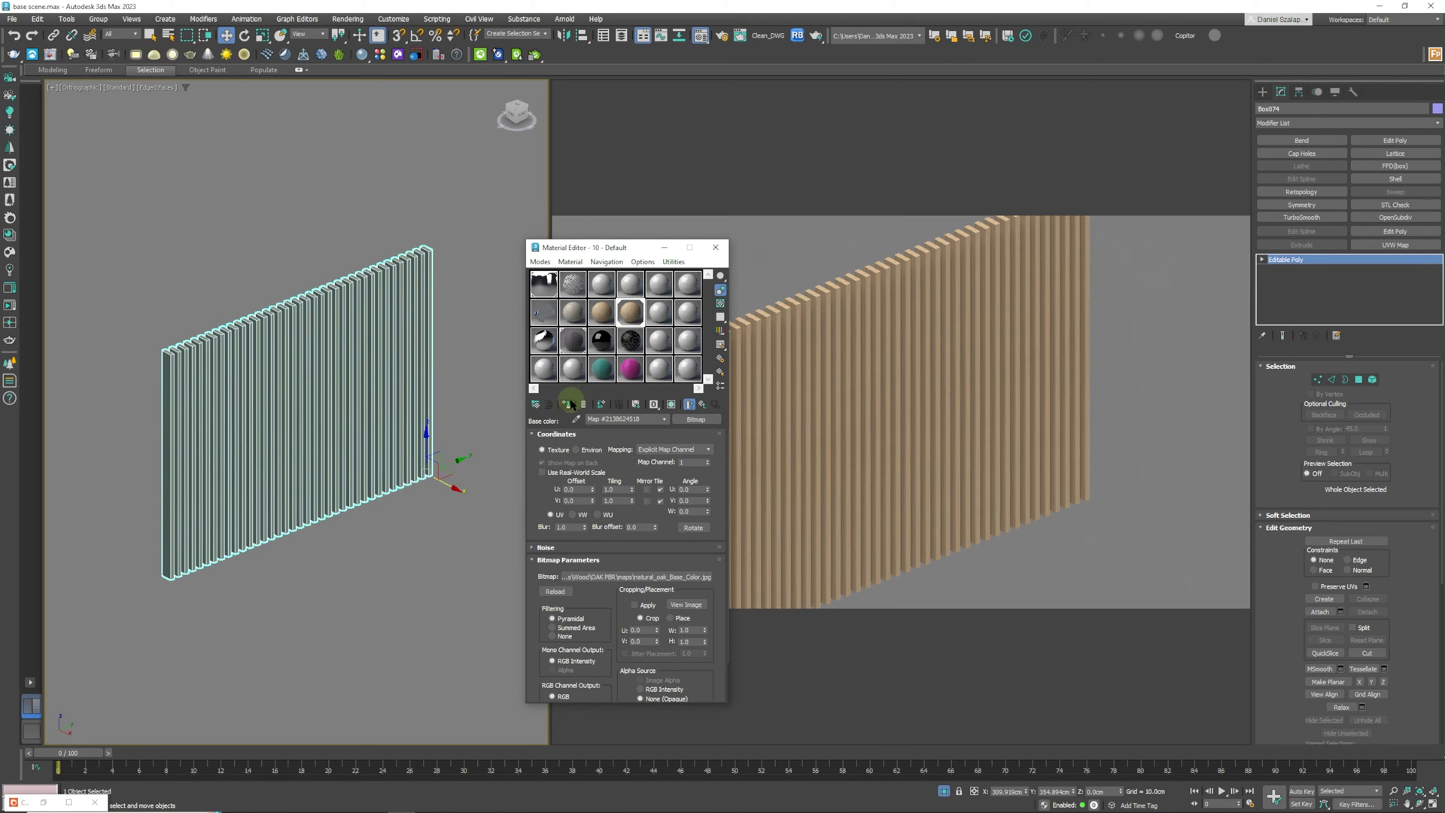
left_click(567, 405)
left_click(631, 314)
Add an Unwrap UVW modifier to the attached panel and open its UV editor
left_click(1436, 124)
left_click(1436, 123)
left_click(1436, 123)
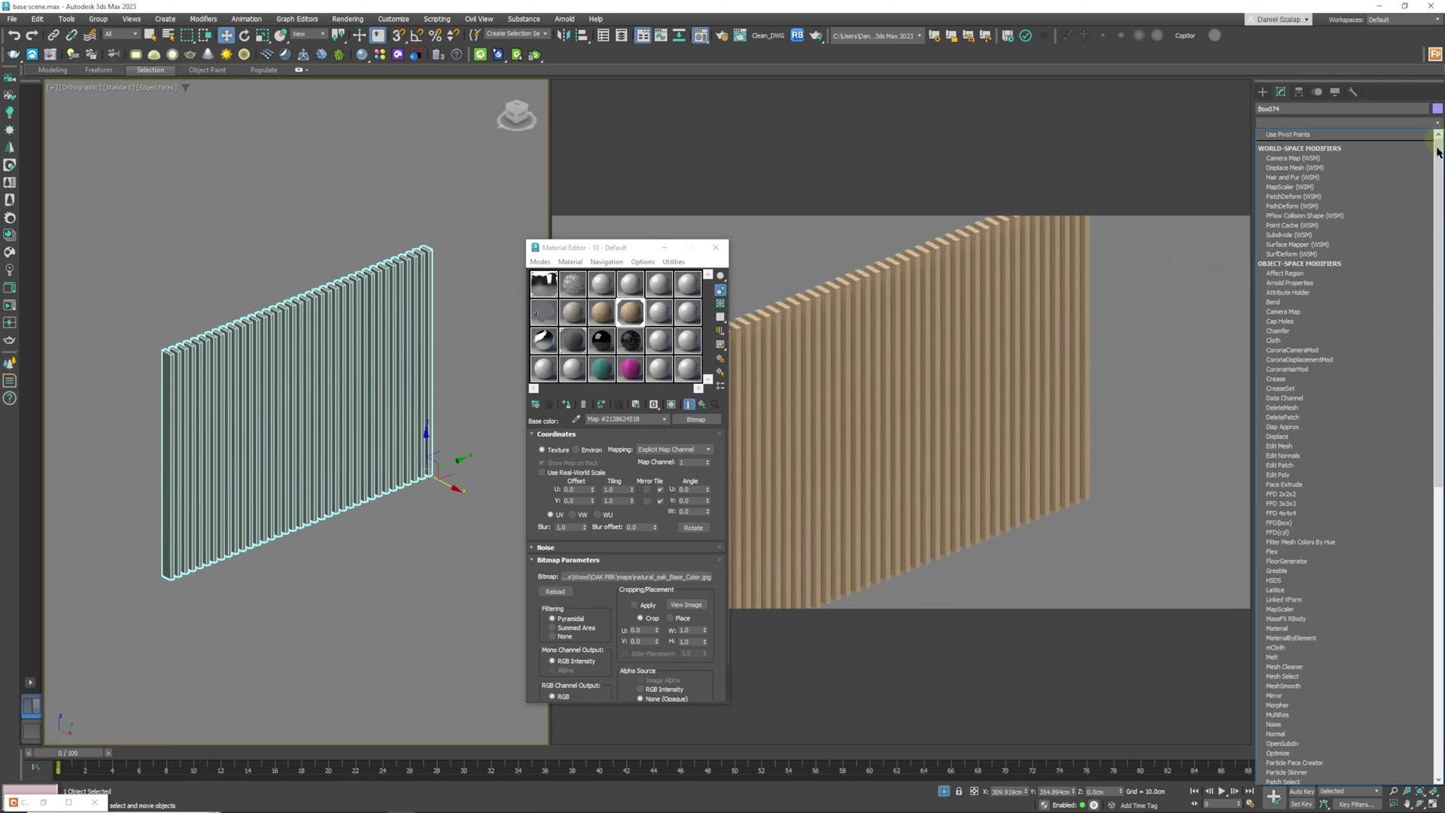
left_click_drag(1437, 309, 1437, 489)
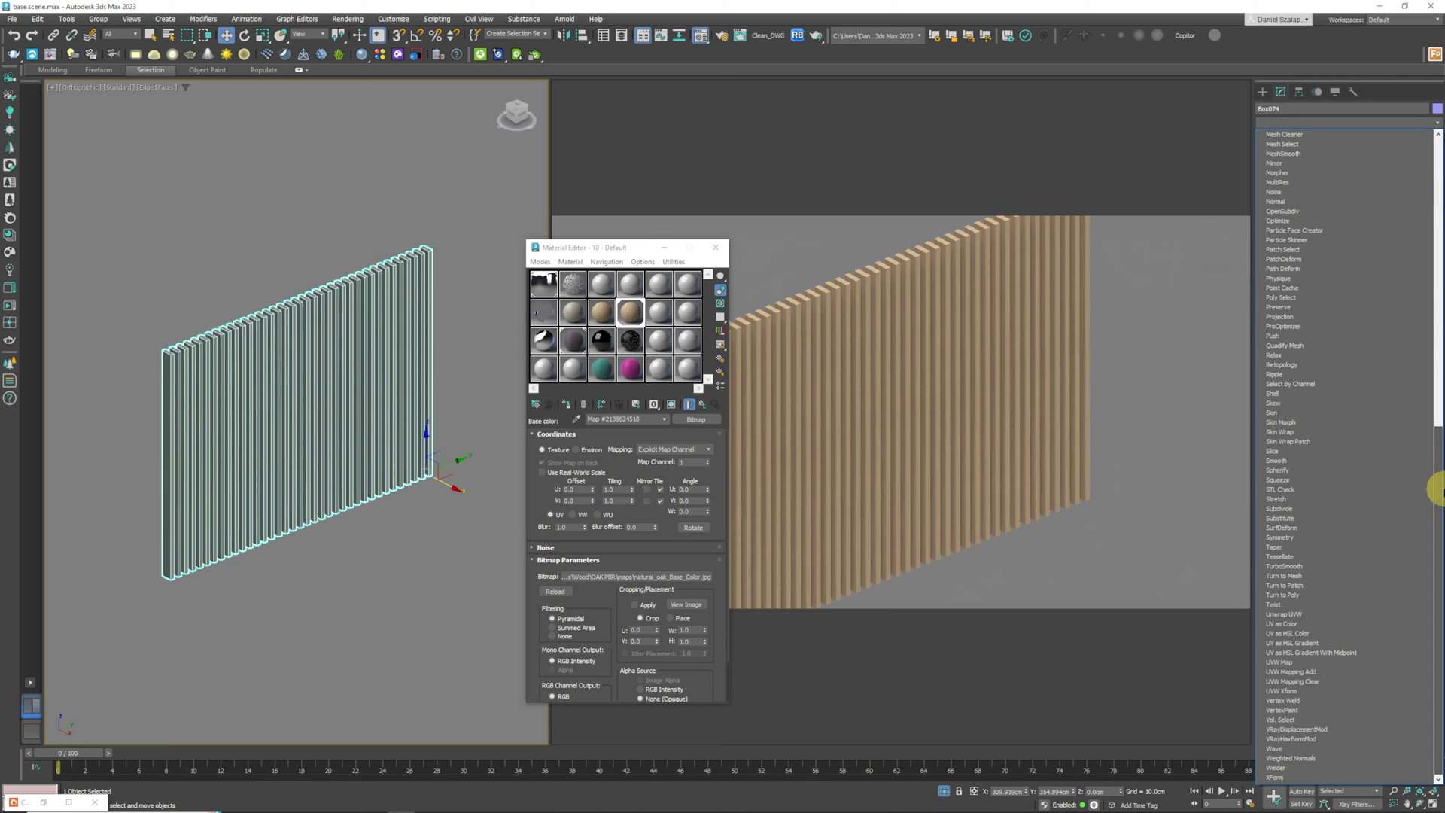
left_click(1284, 614)
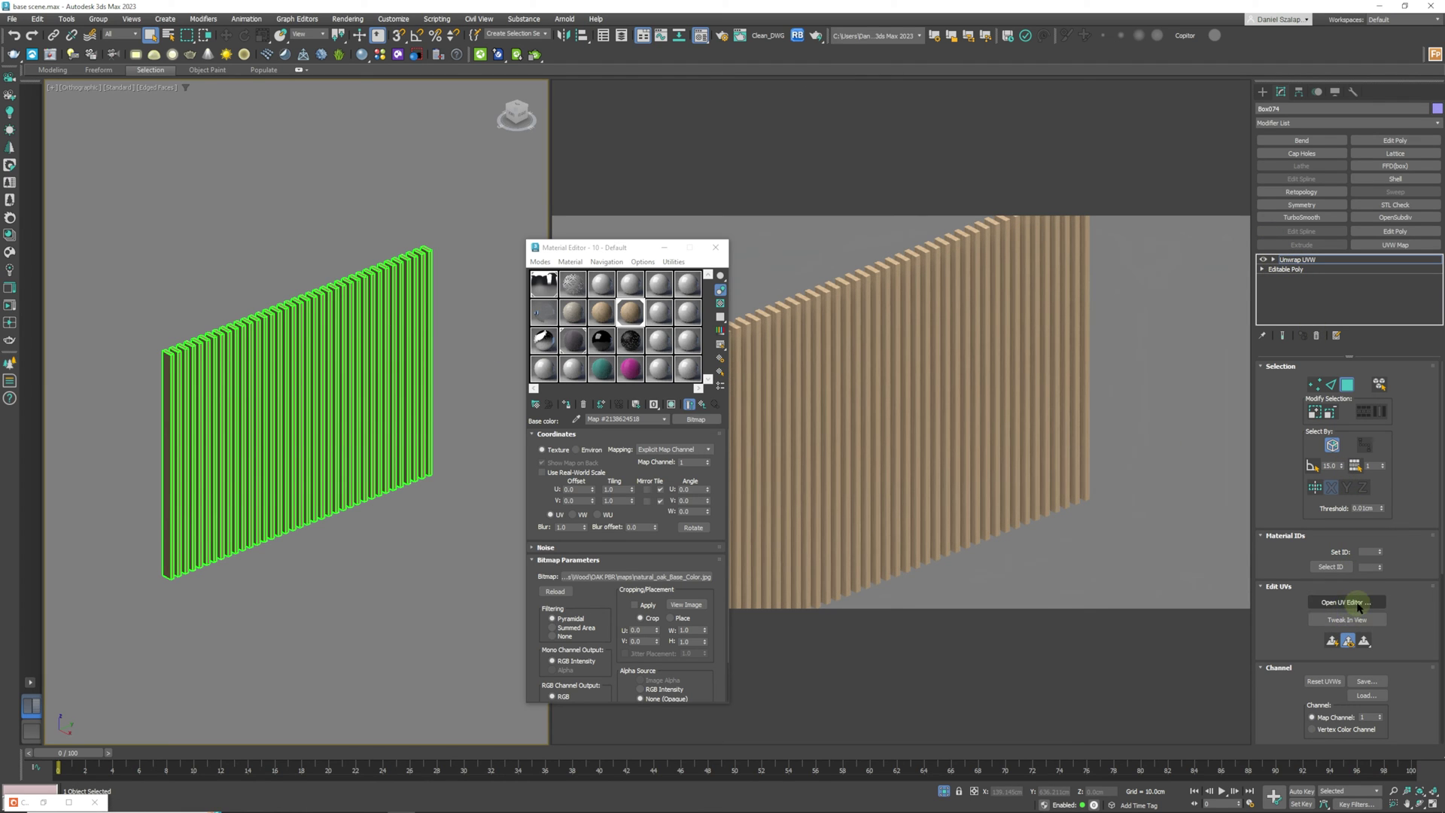
left_click(1358, 605)
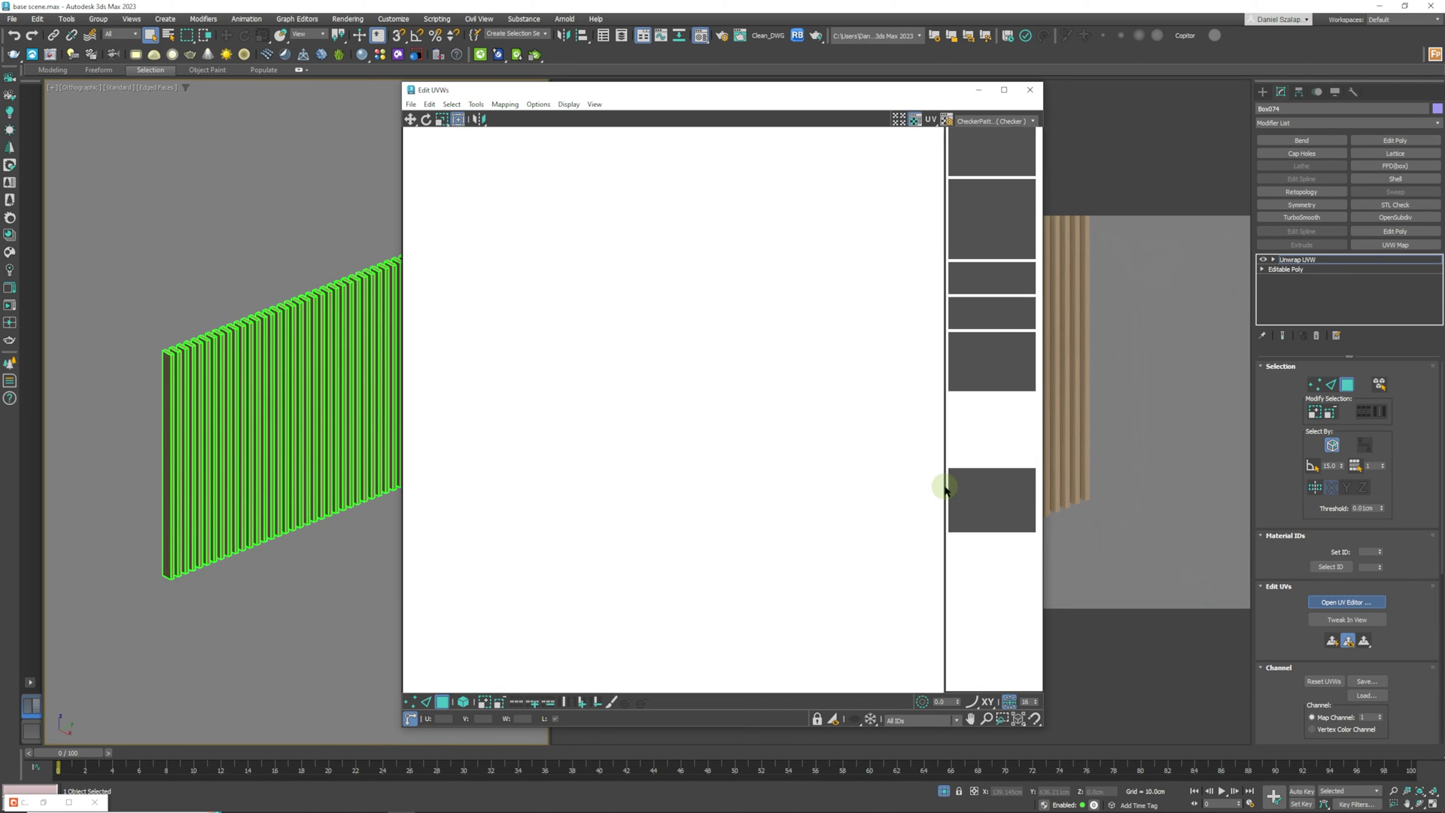
Apply Flatten Mapping to all the panel's faces with Normalize Clusters, Rotate Clusters and Fill Holes enabled
scroll(620, 382, "down", 5)
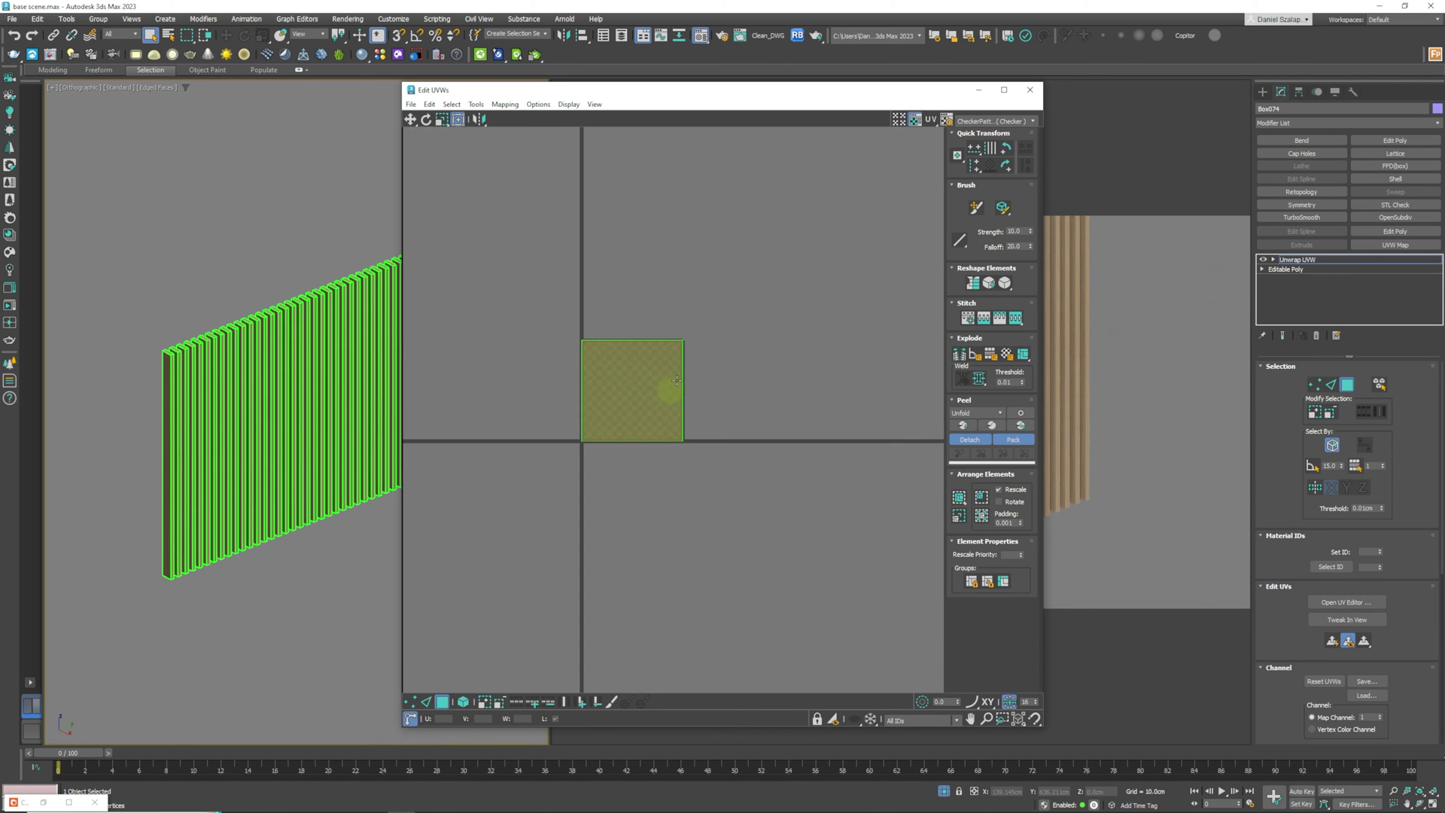
scroll(223, 356, "down", 3)
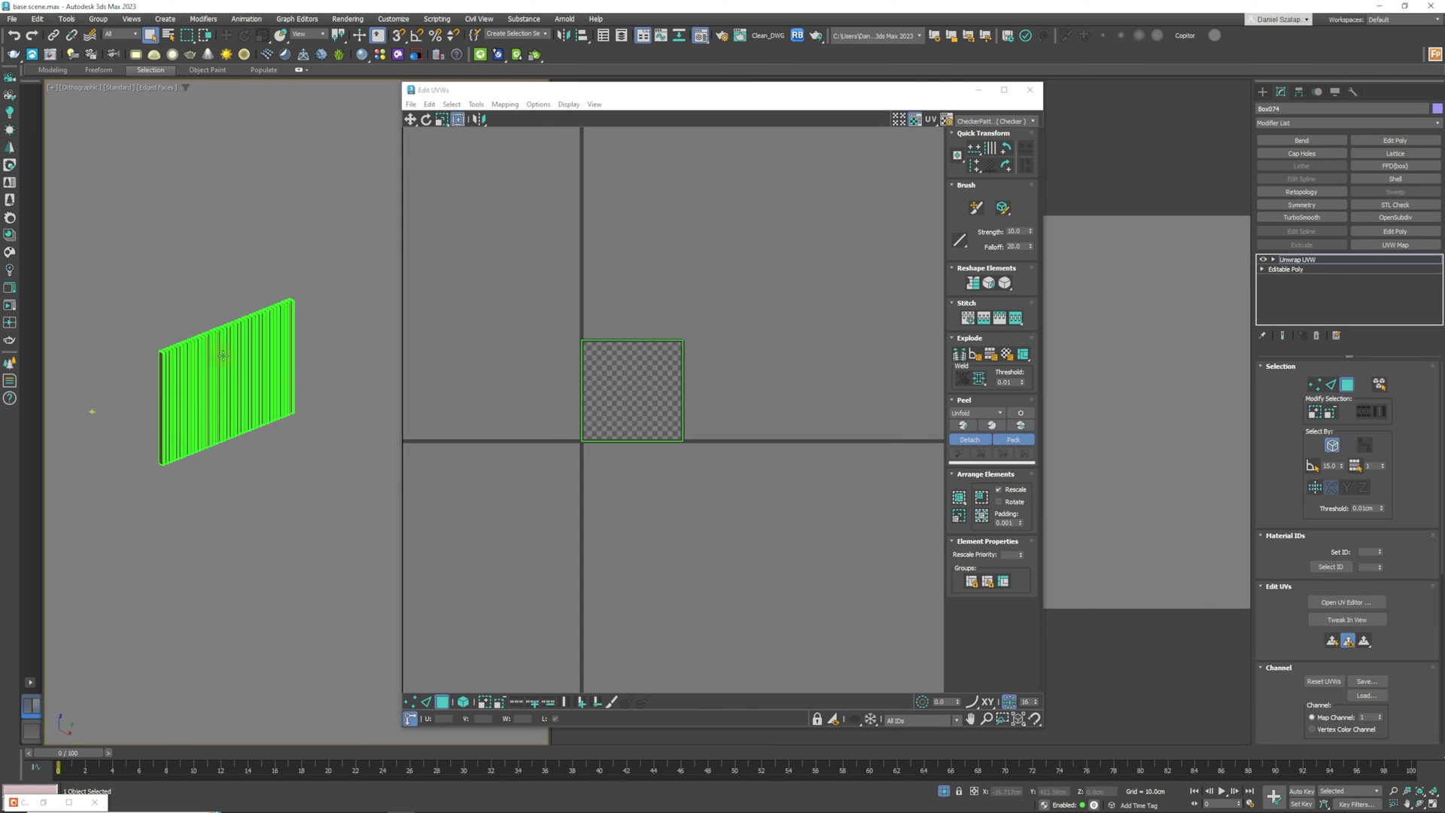
left_click(505, 104)
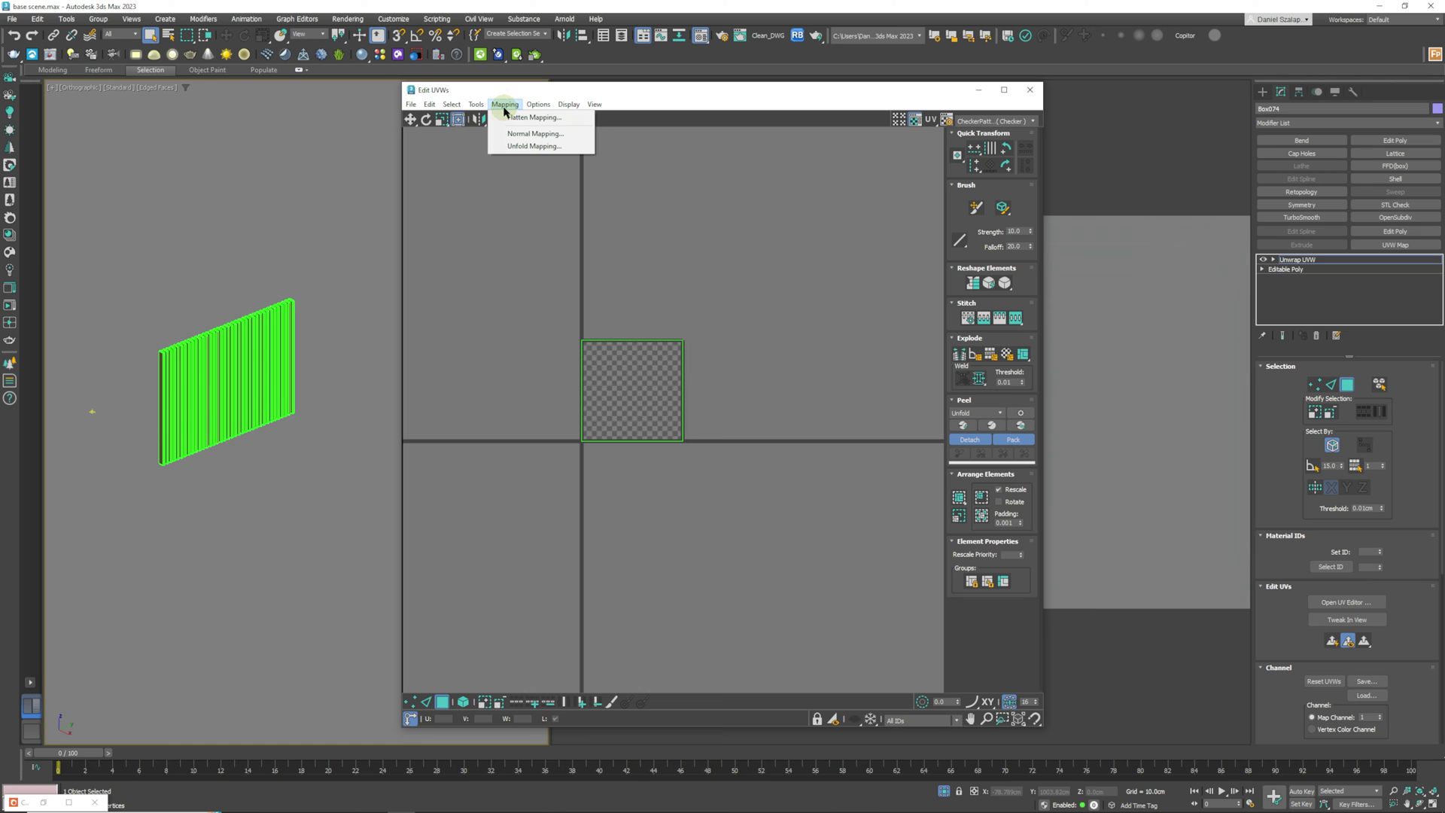
left_click(546, 118)
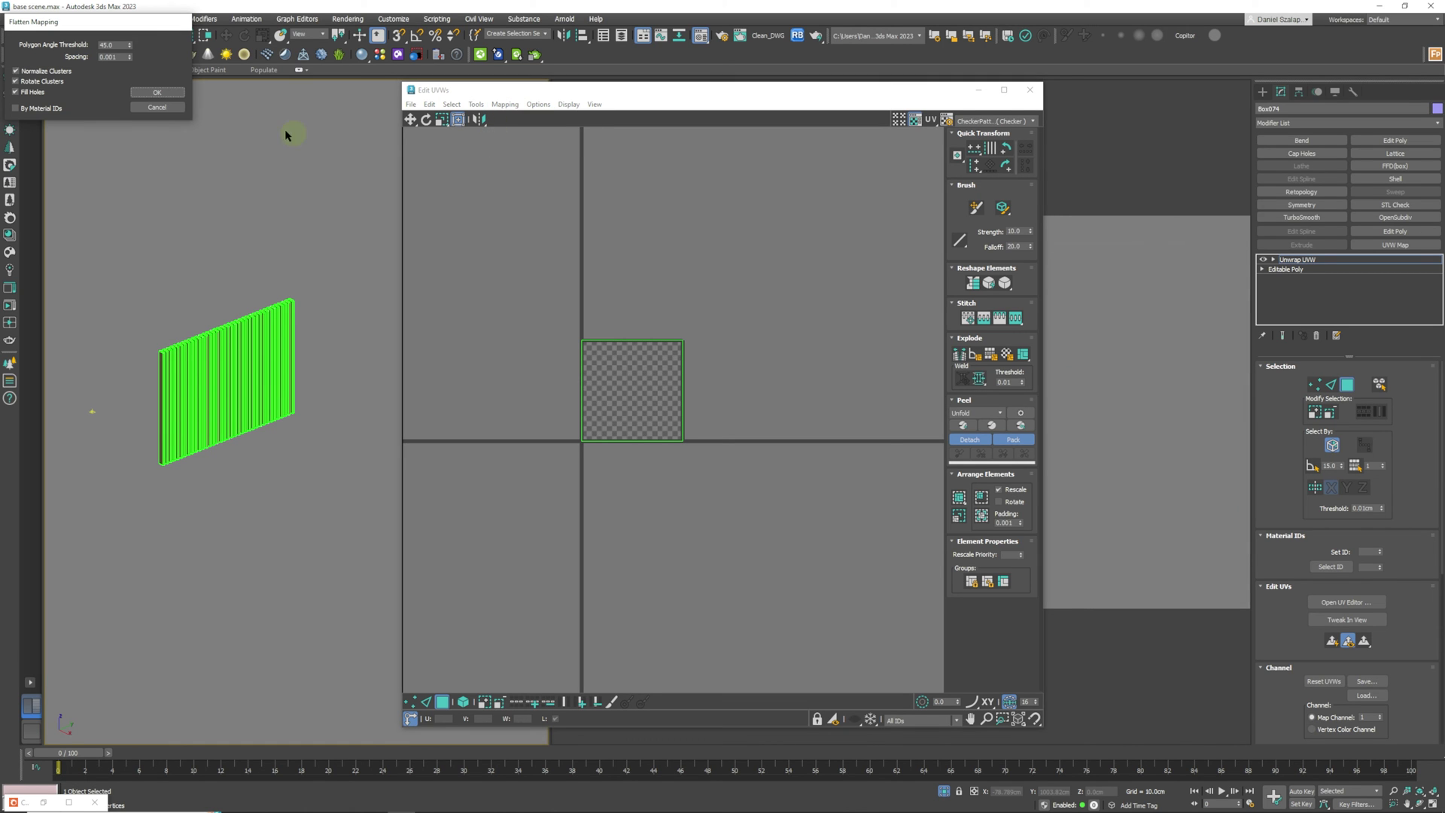
left_click(165, 93)
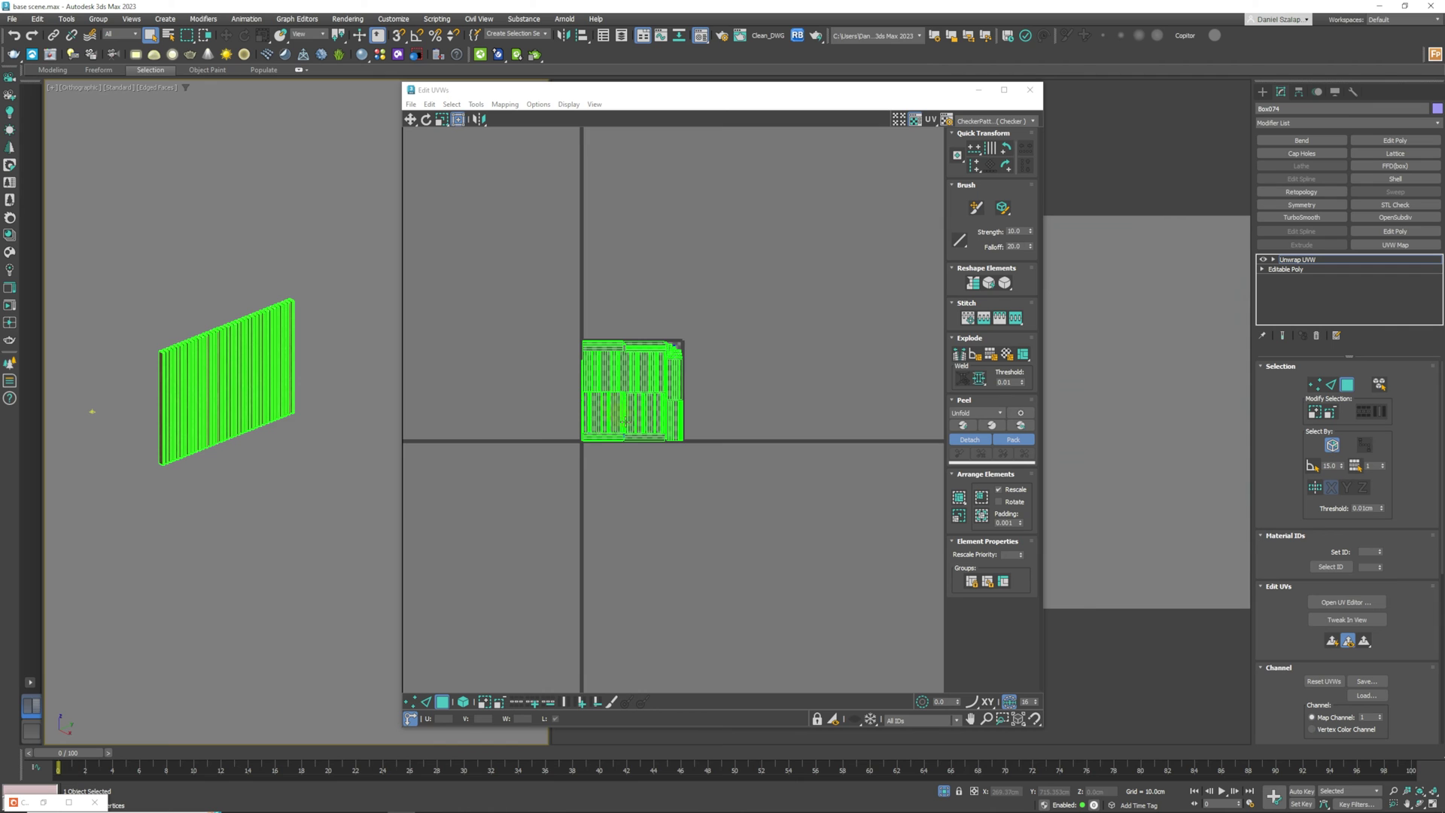
scroll(626, 422, "up", 5)
middle_click_drag(691, 247, 764, 345)
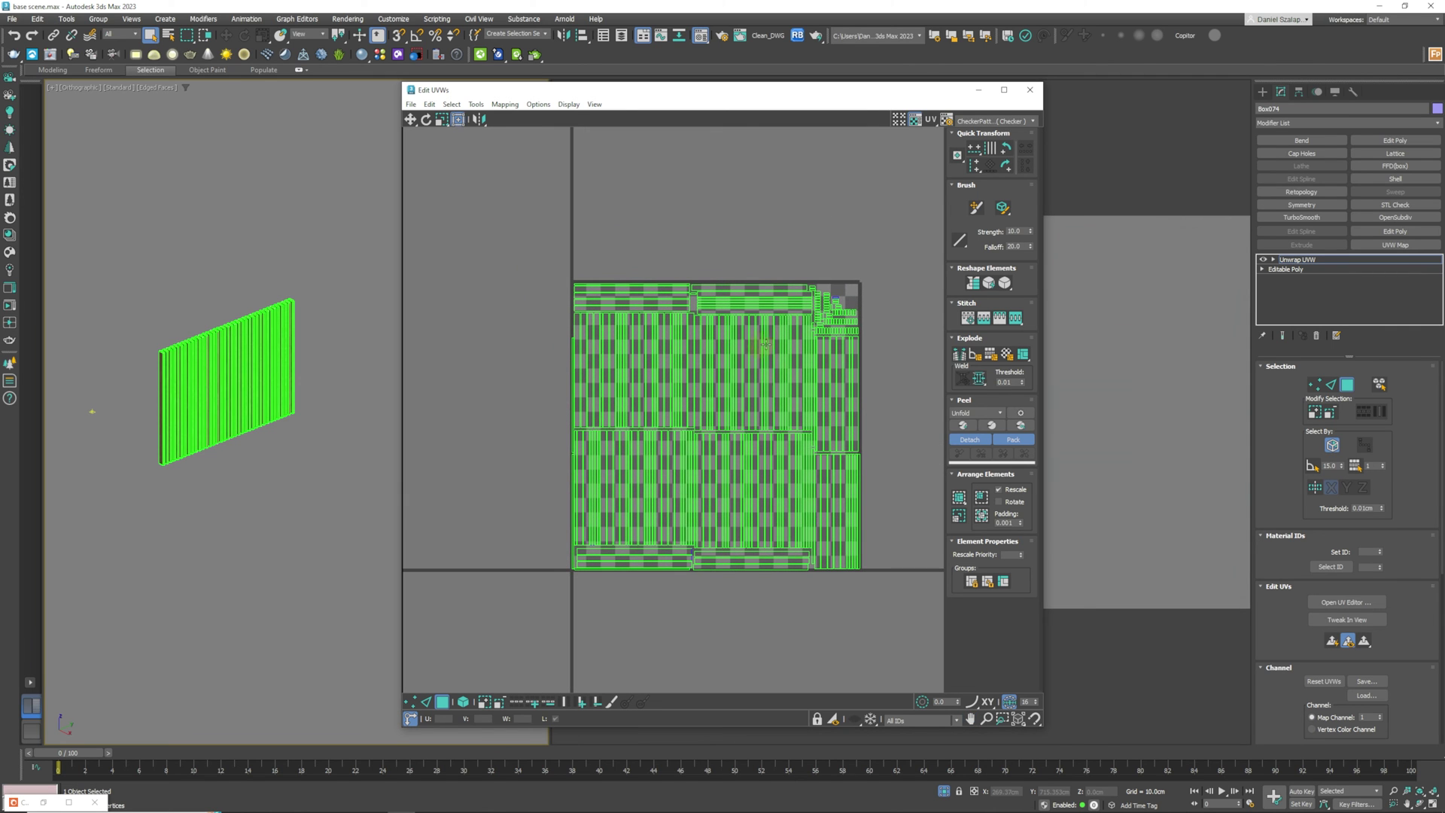
Show the natural_oak_Base_Color.jpg map as the background texture behind the UV layout
left_click(1033, 121)
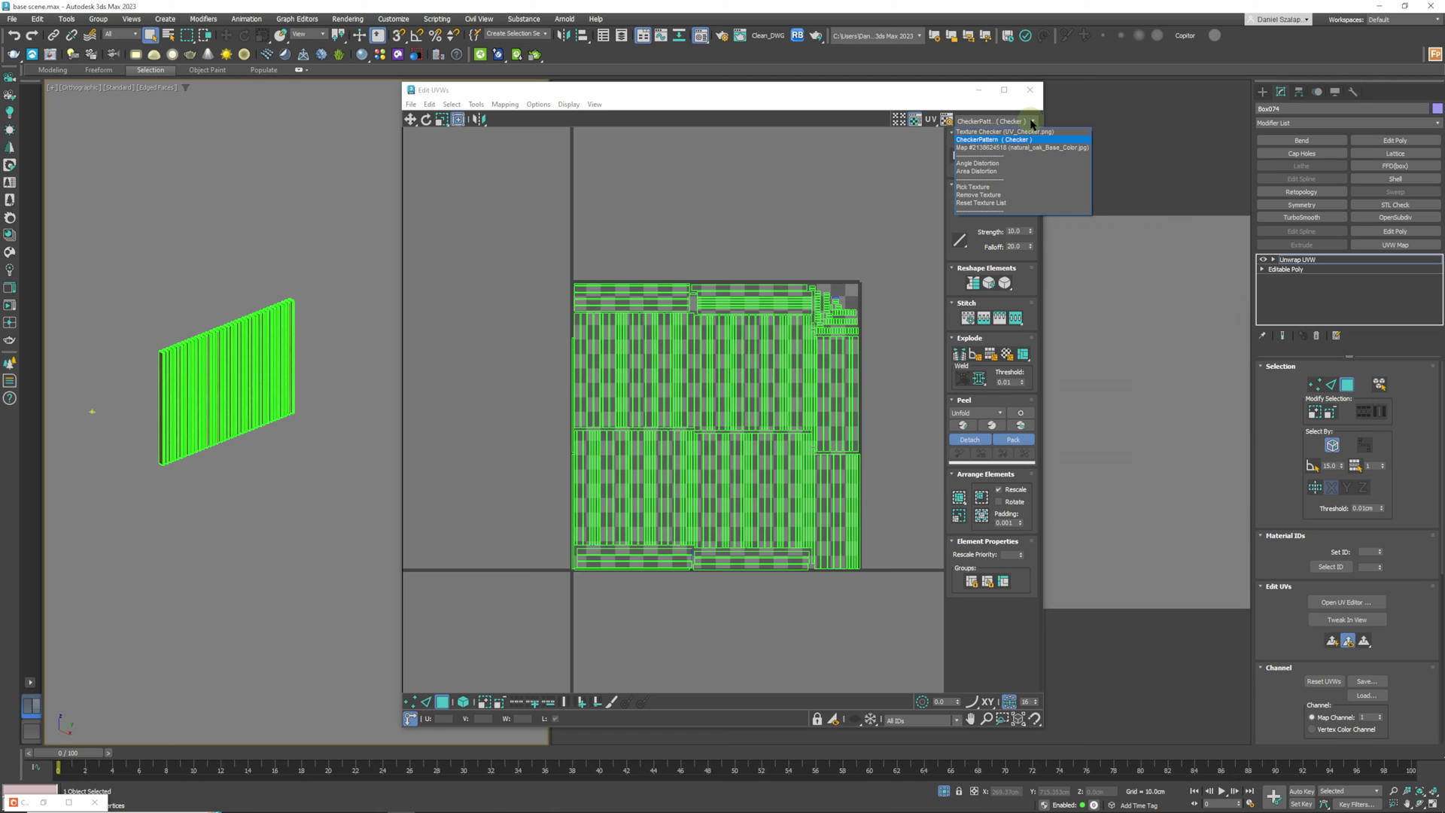
left_click(1020, 125)
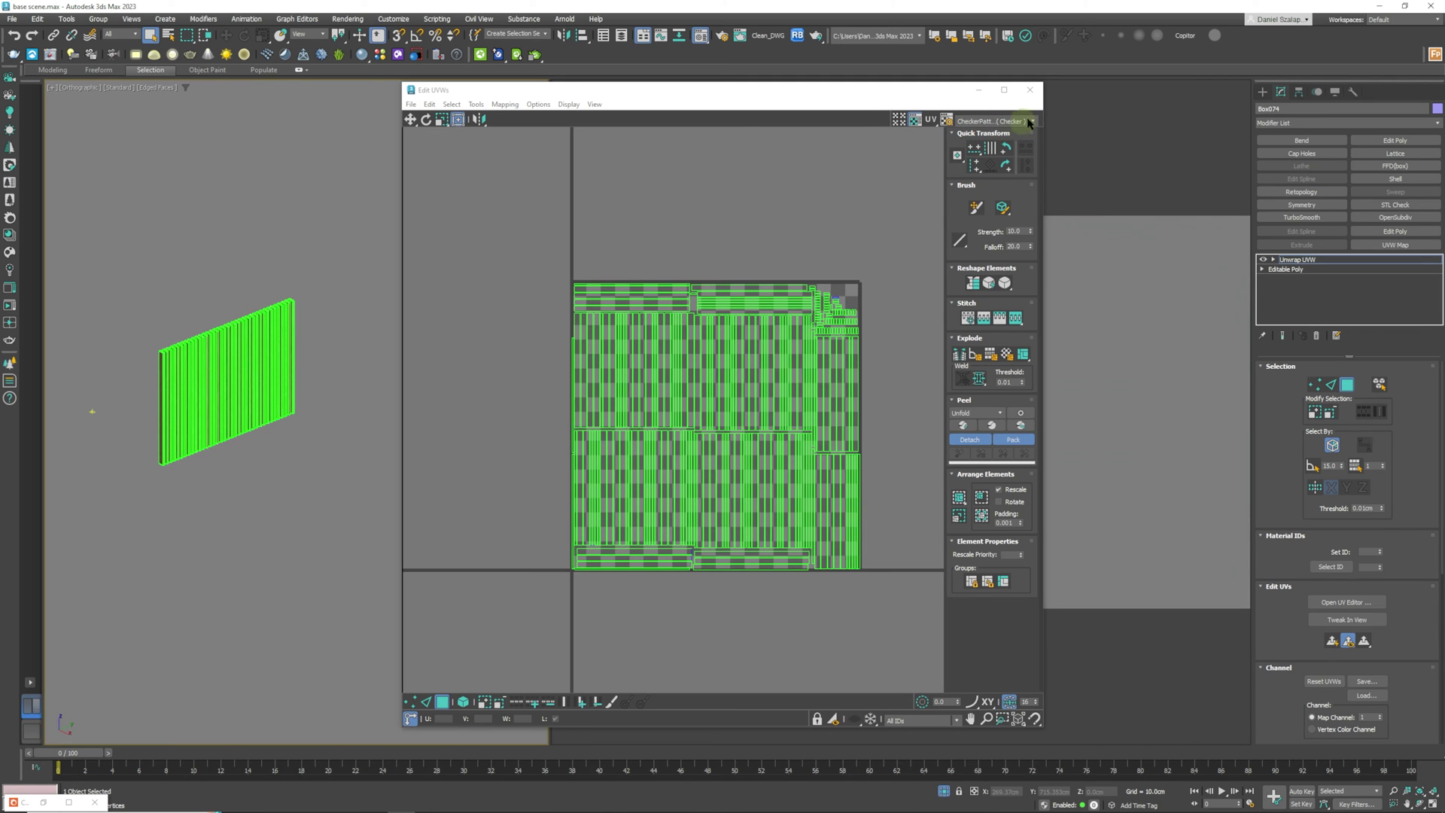
left_click(1033, 123)
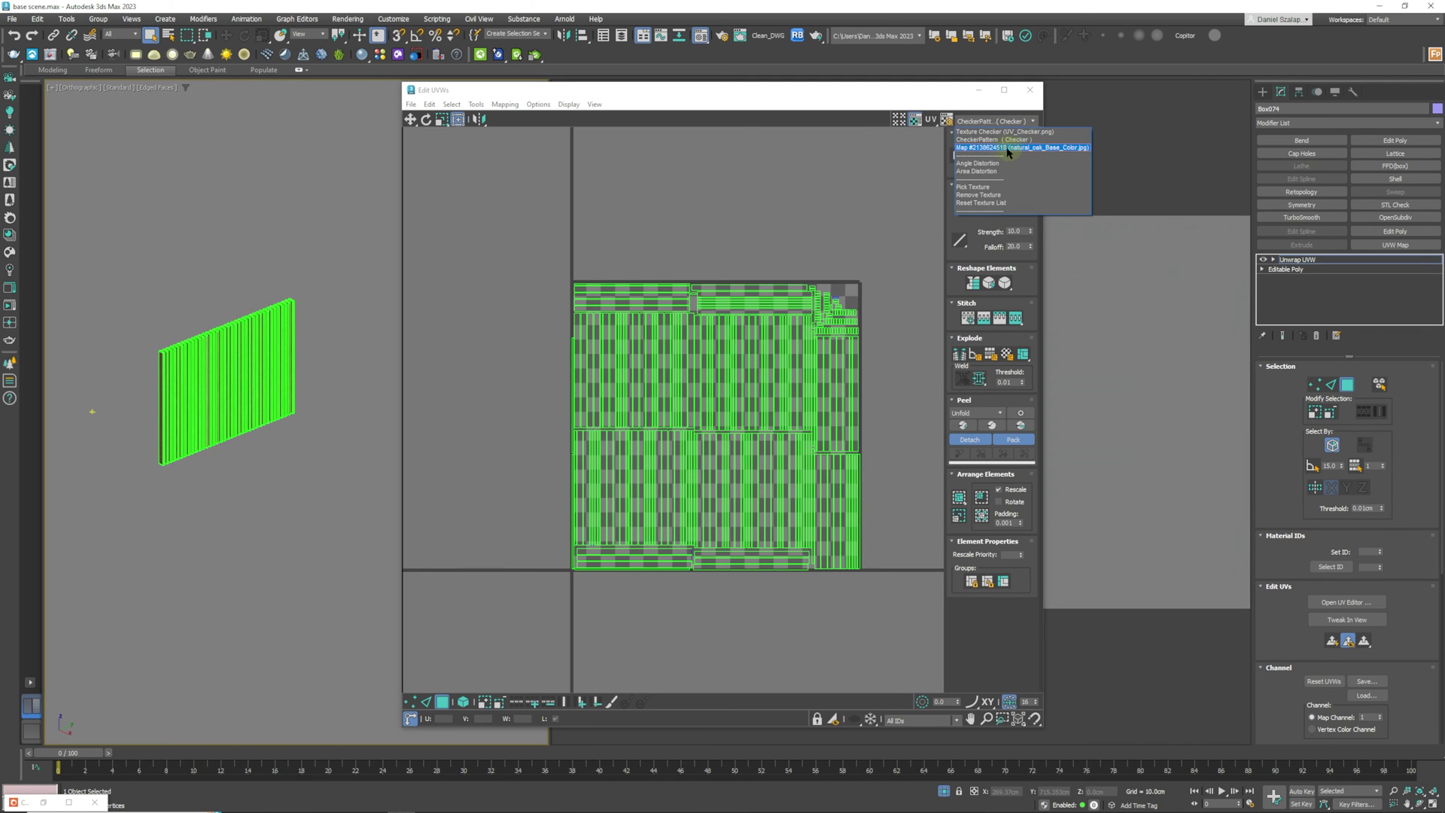
left_click(1018, 149)
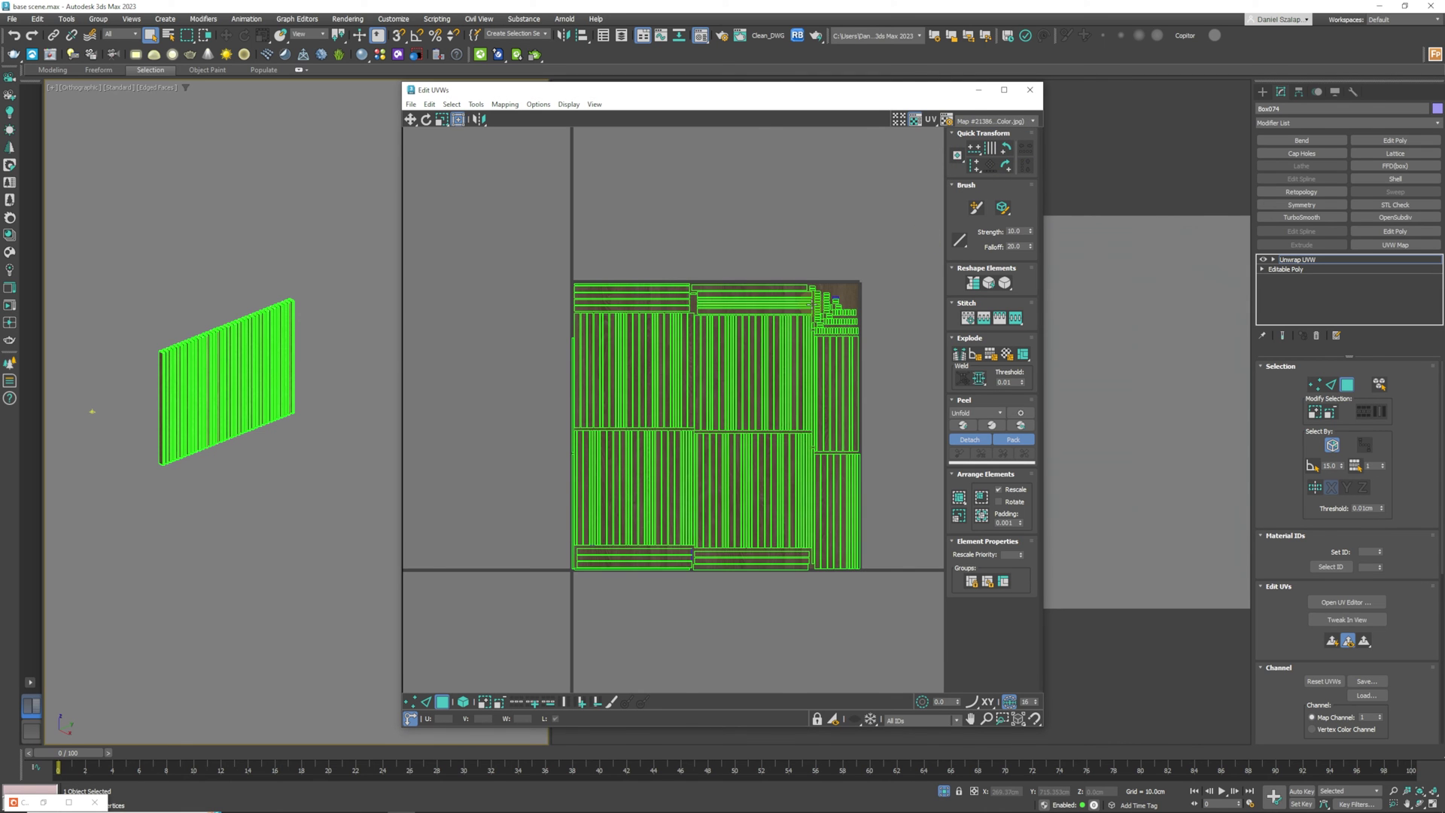
Examine the flattened UV clusters over the oak texture, comparing their direction with the wood grain across the whole layout
scroll(810, 306, "up", 3)
scroll(810, 304, "up", 1)
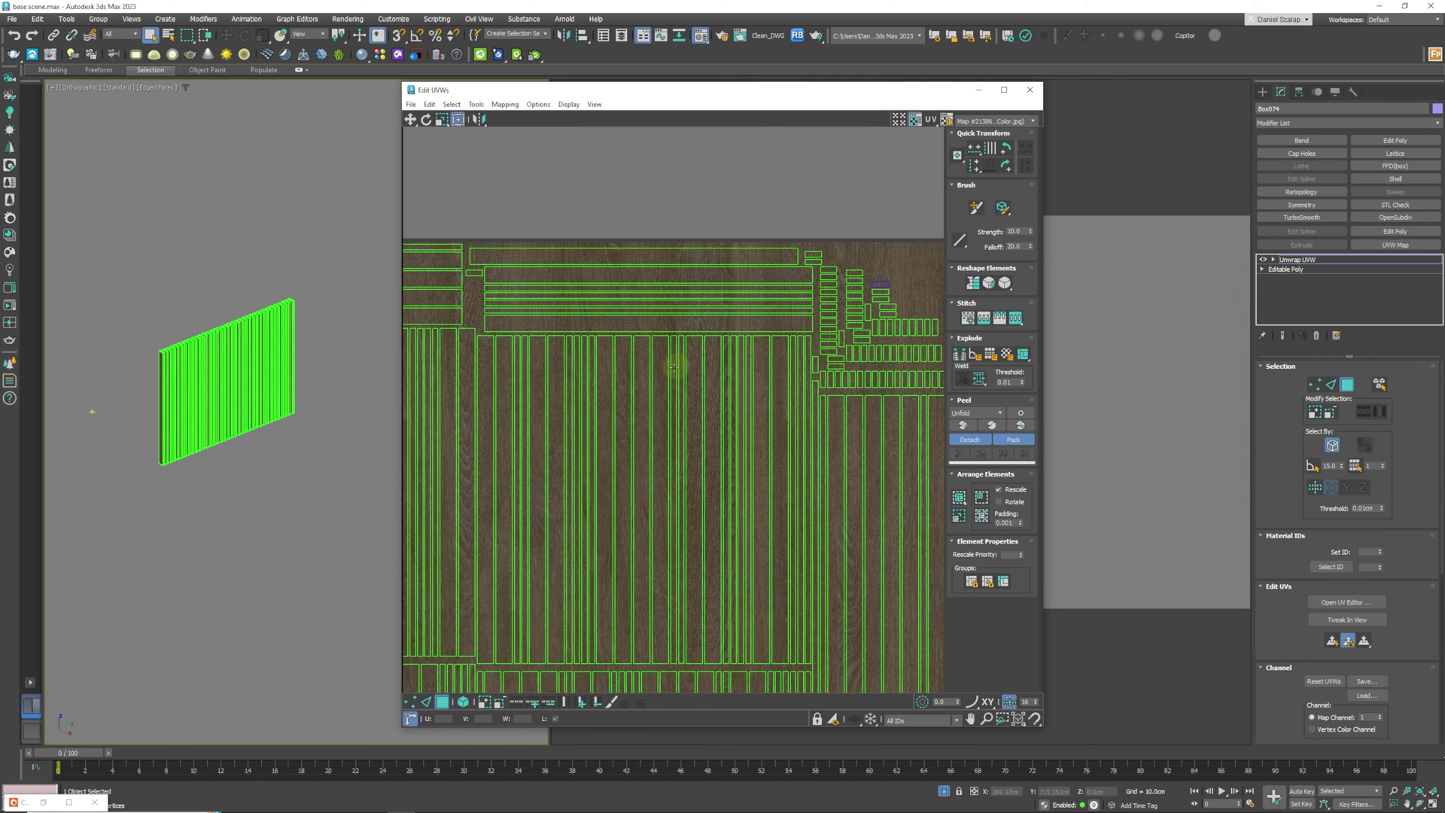
scroll(697, 378, "down", 2)
scroll(642, 370, "down", 1)
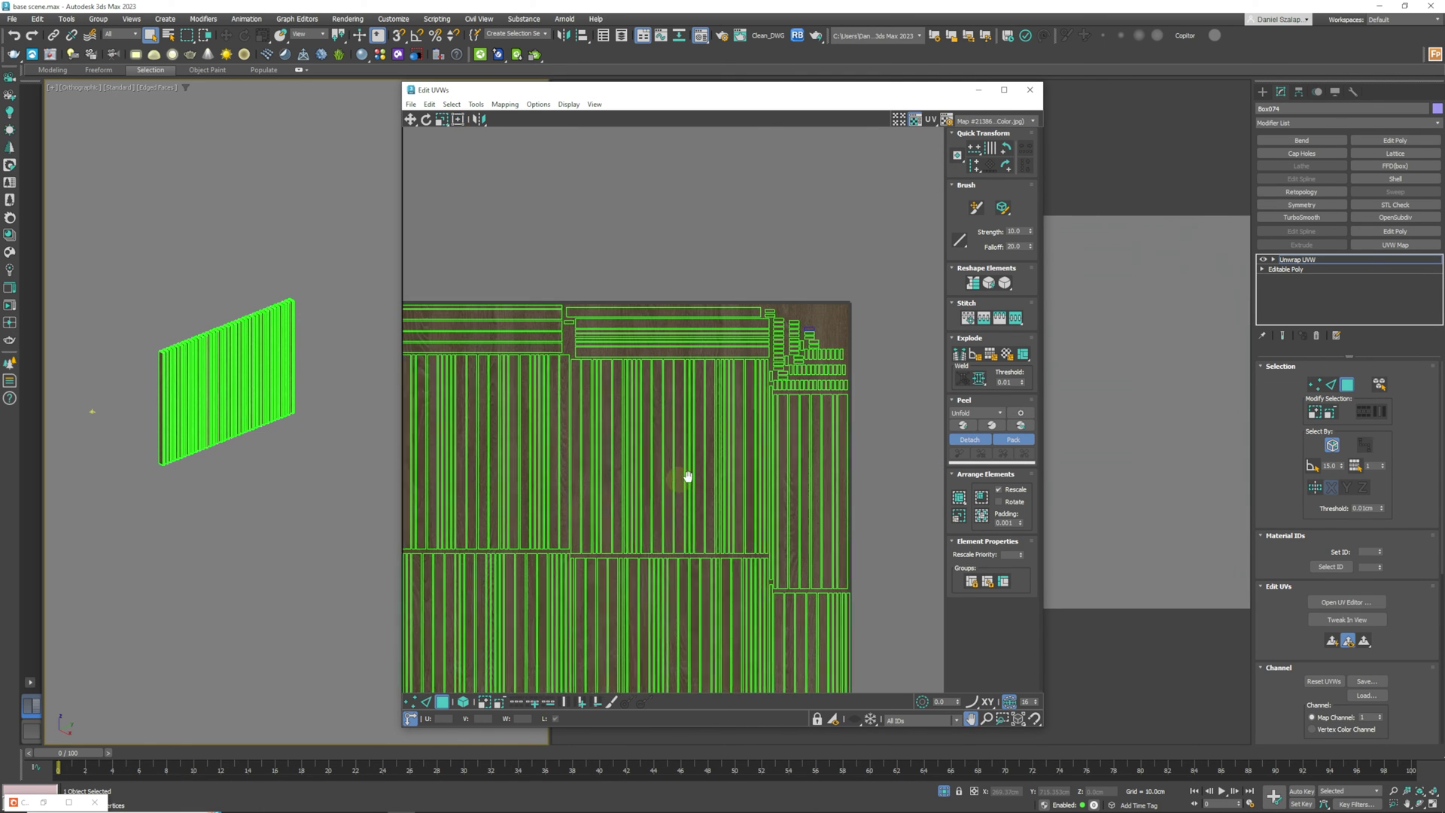
scroll(641, 370, "up", 1)
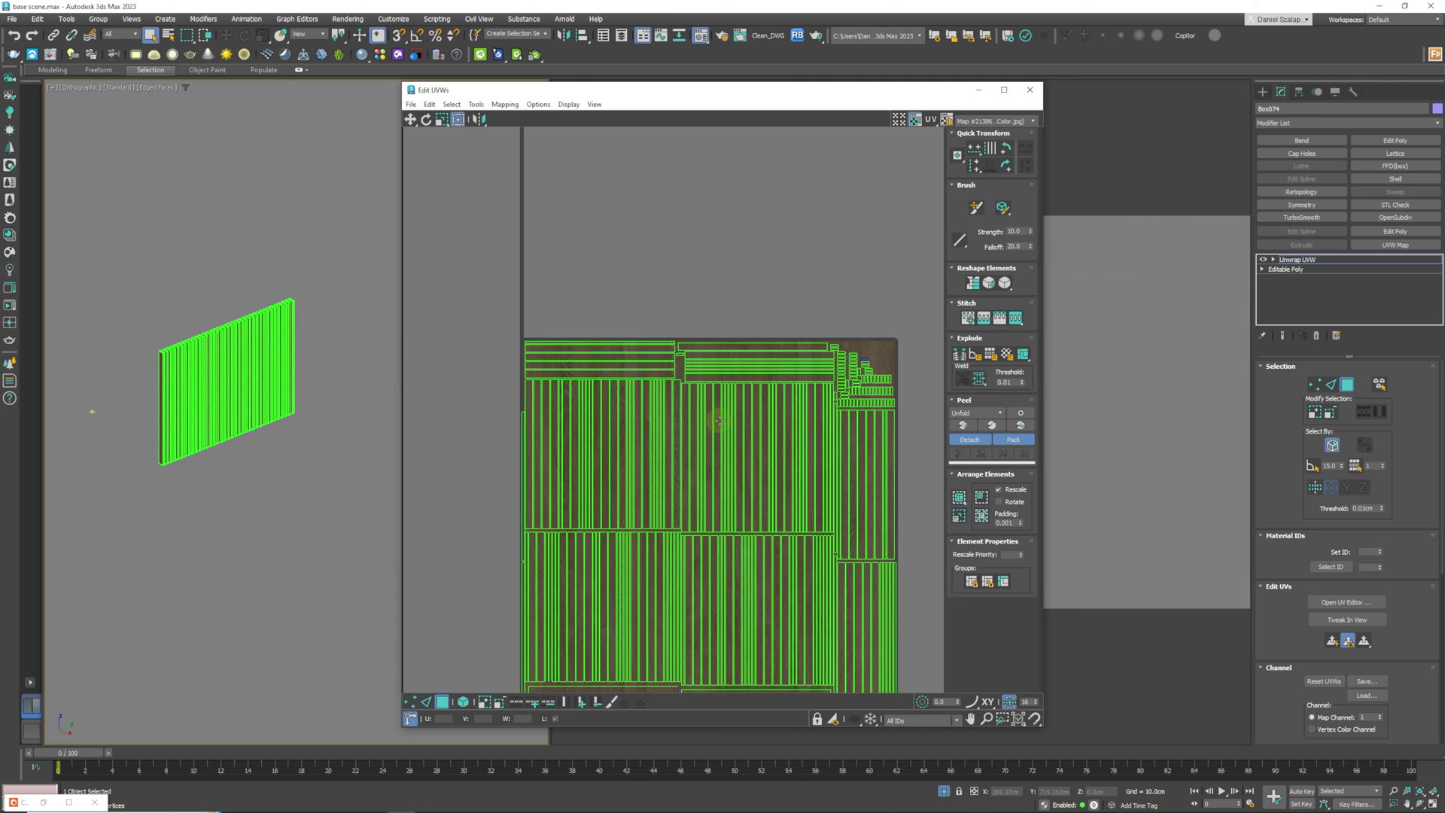
scroll(769, 443, "down", 2)
middle_click_drag(806, 601, 780, 522)
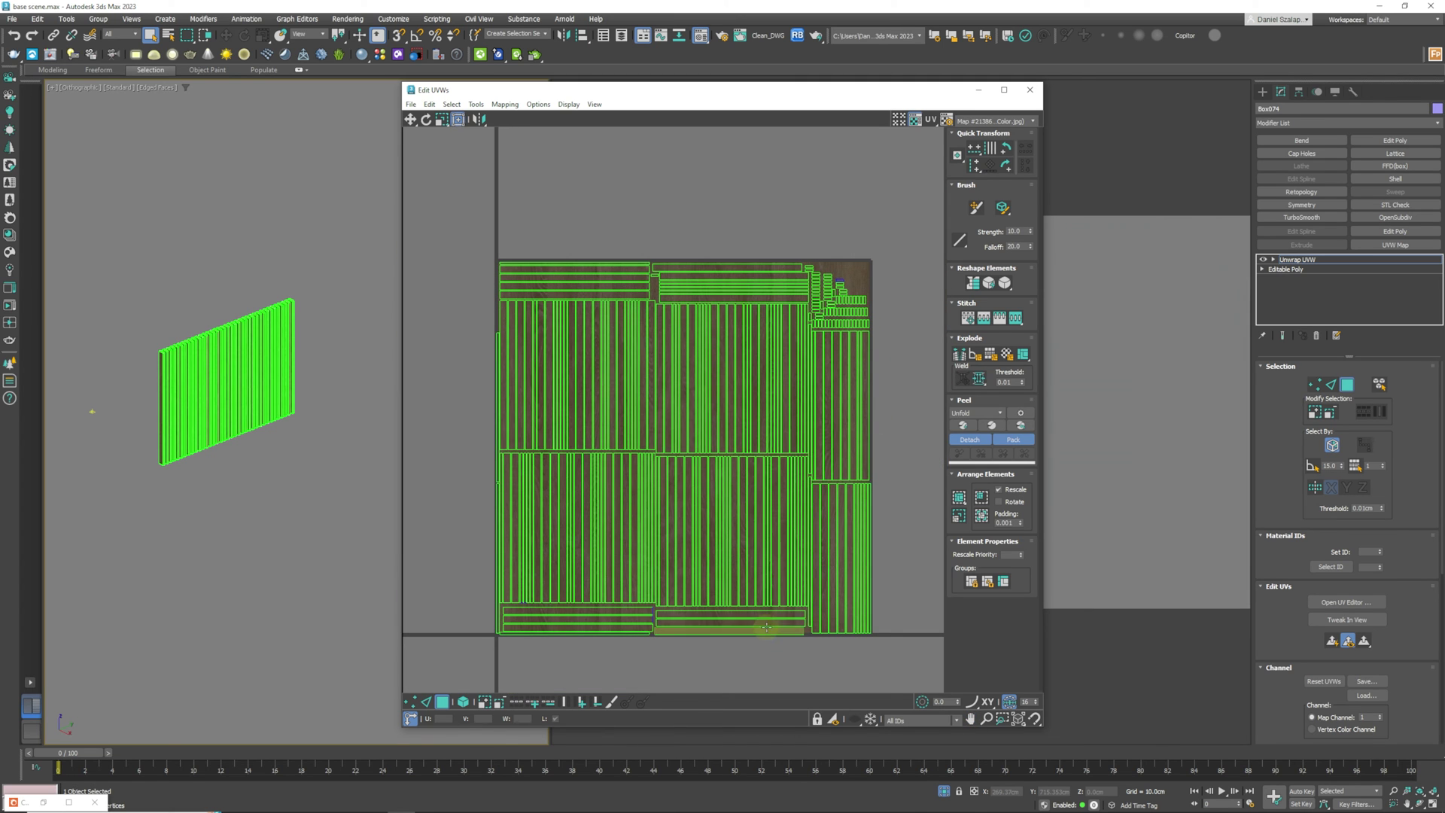
middle_click_drag(730, 380, 744, 486)
scroll(730, 384, "up", 5)
scroll(744, 407, "up", 2)
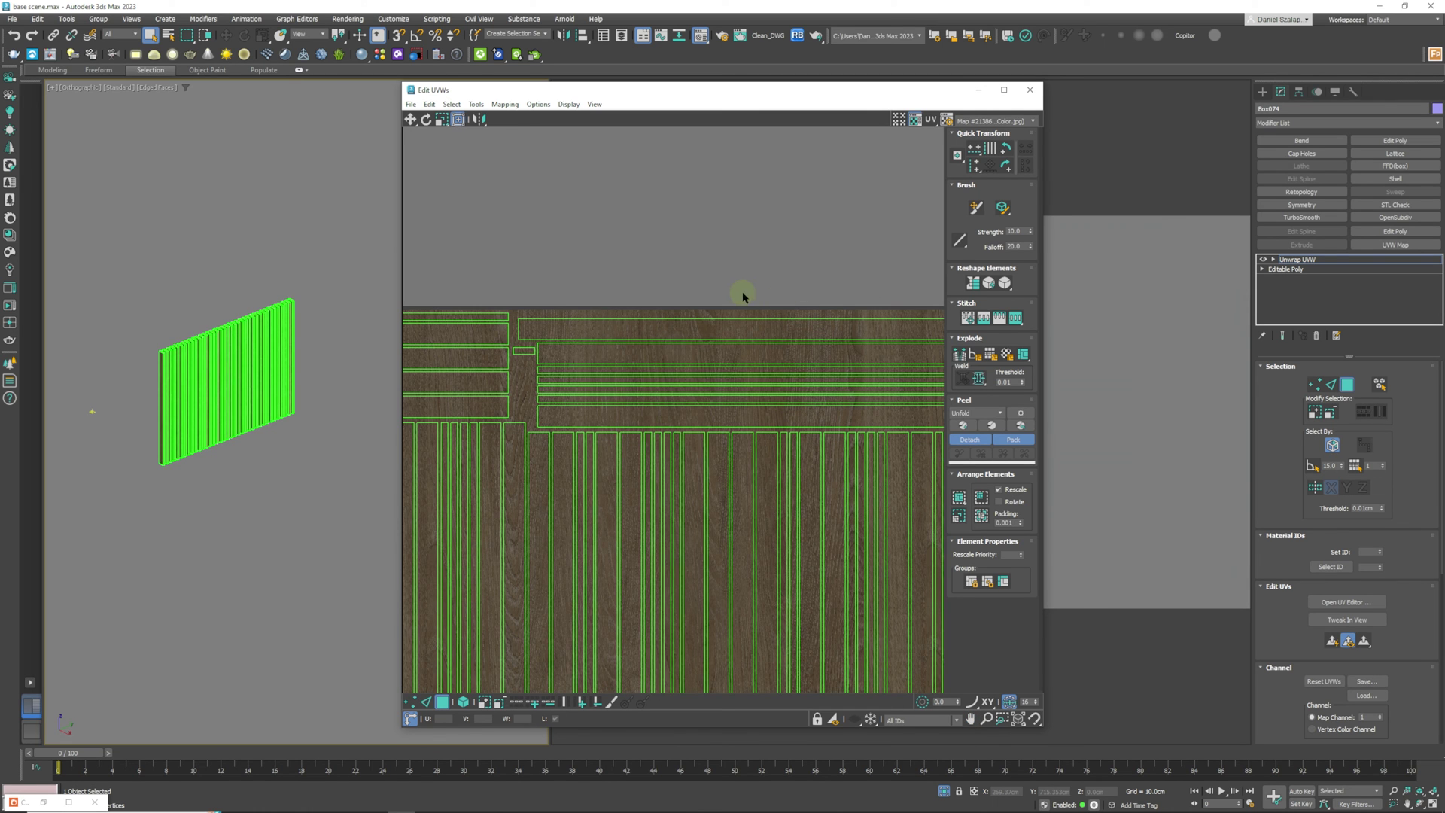
scroll(752, 446, "down", 4)
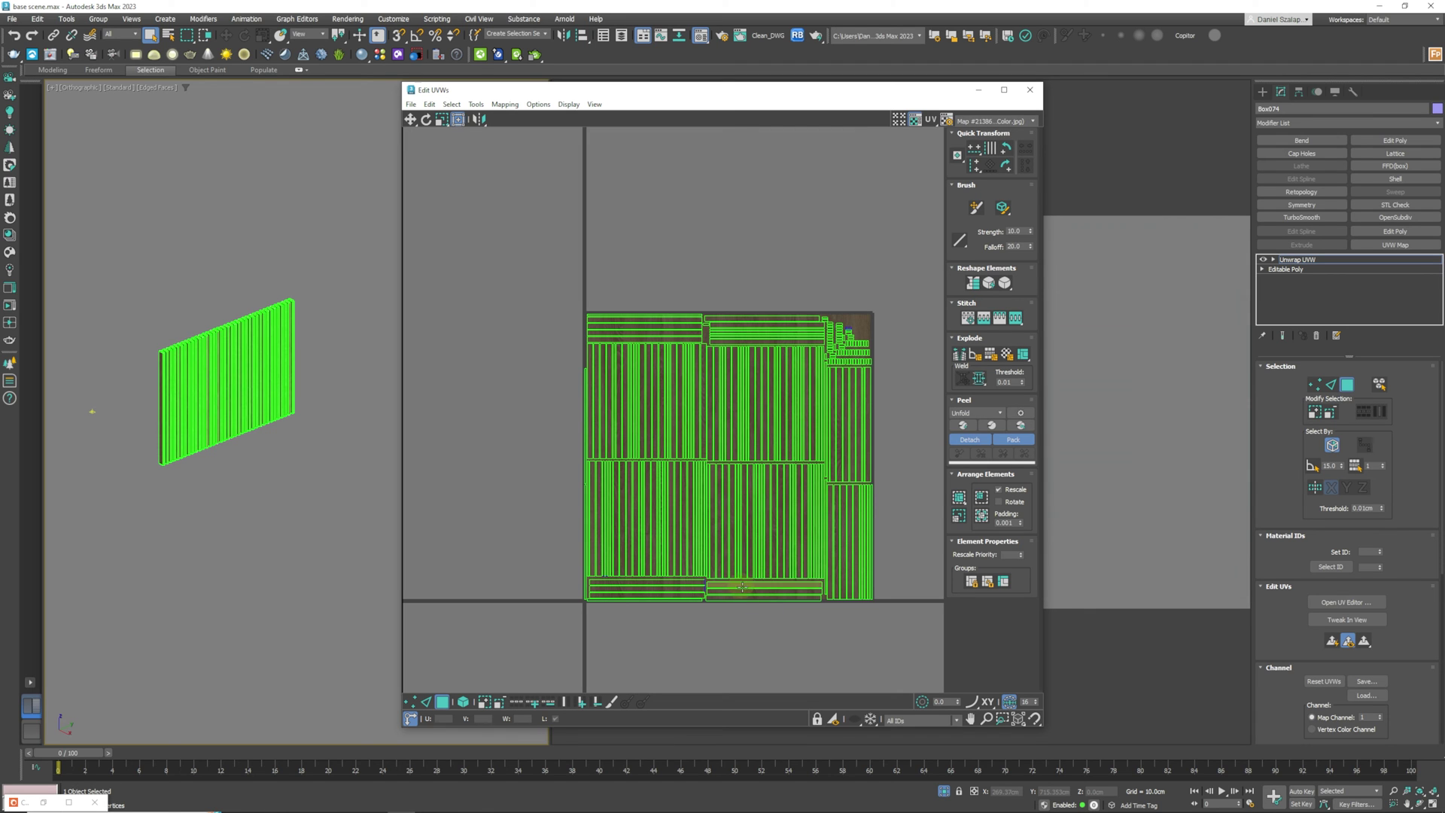
middle_click_drag(806, 607, 784, 561)
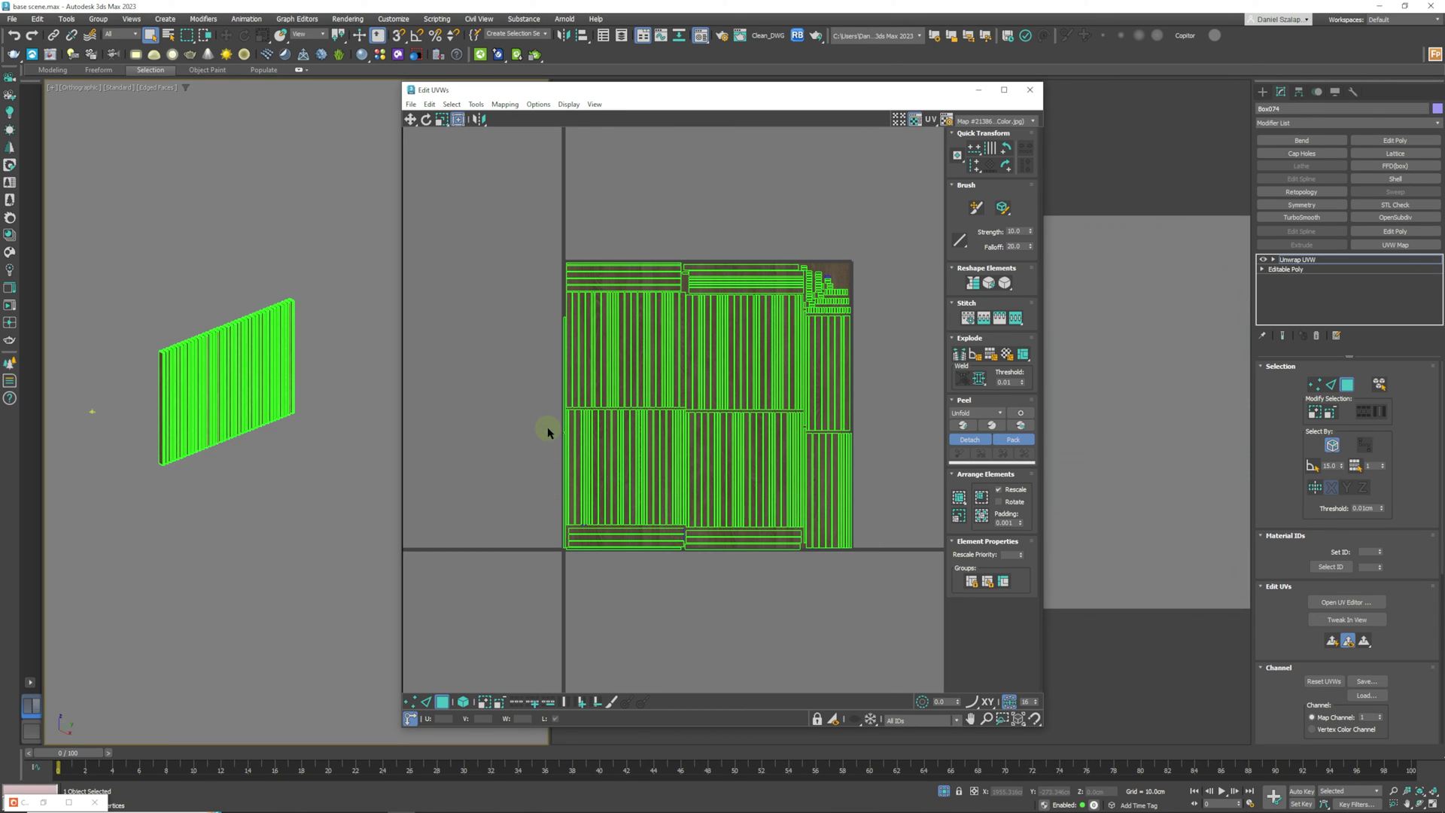
left_click(1273, 294)
left_click(1262, 269)
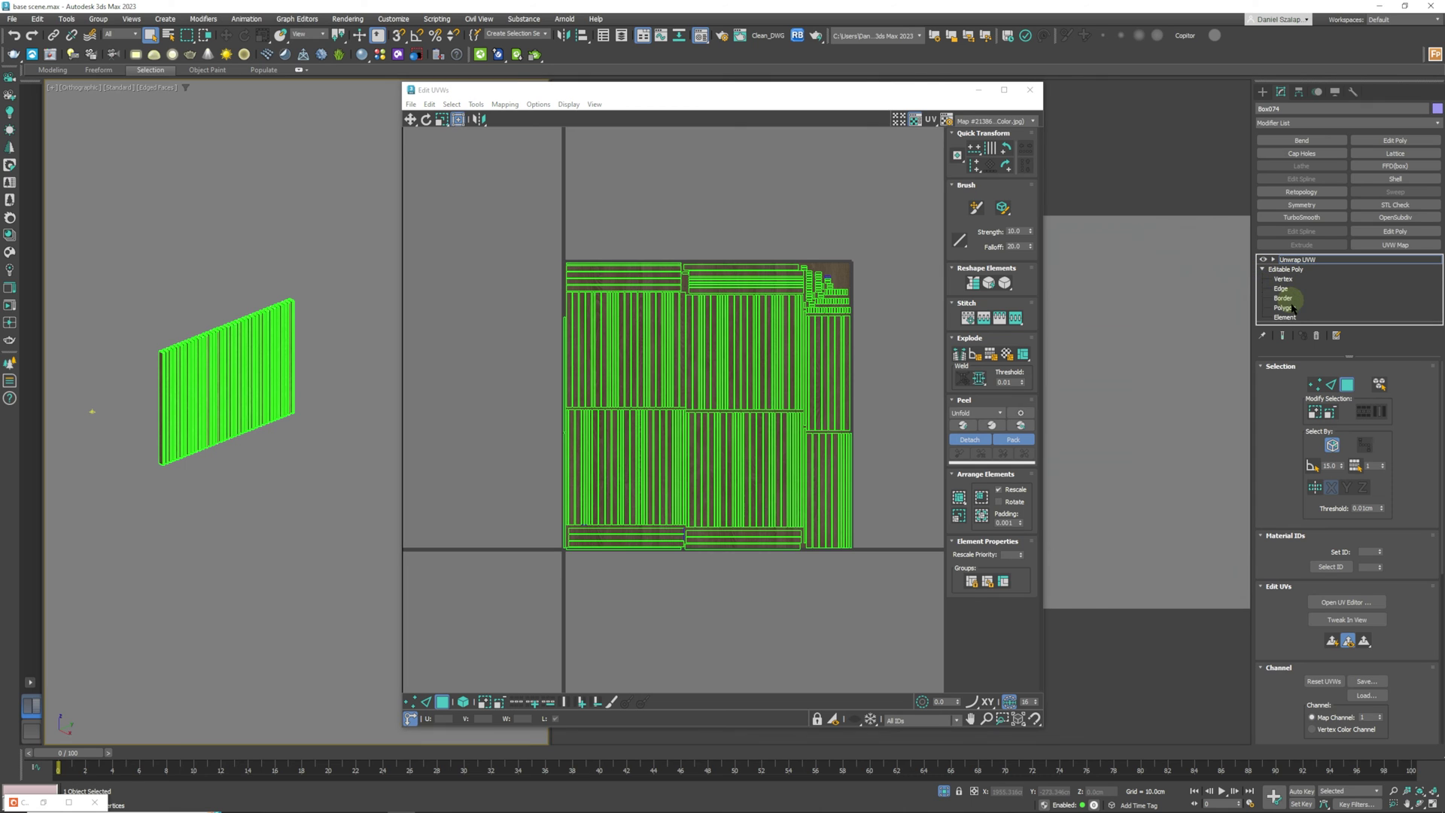
left_click(1287, 309)
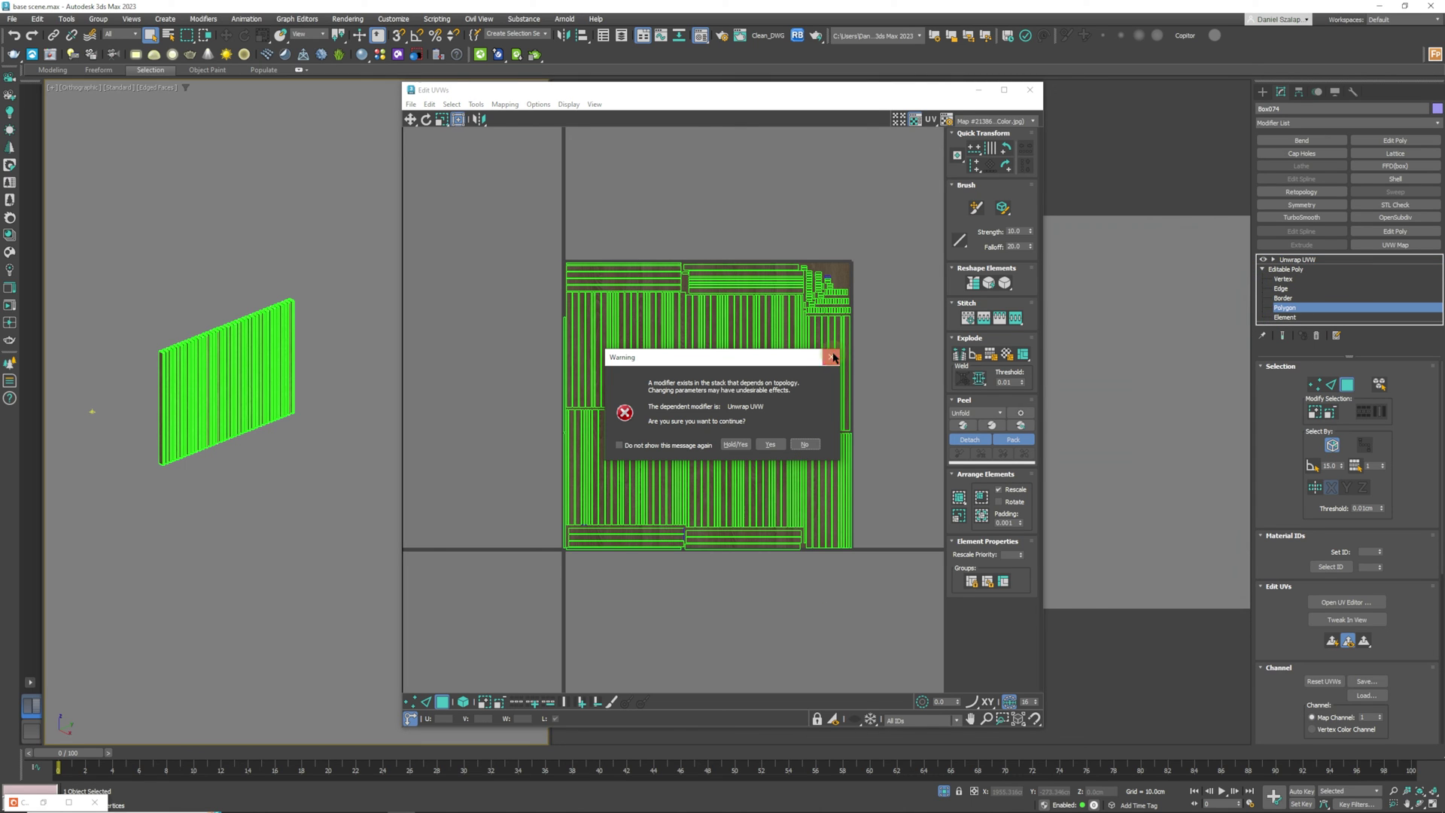
left_click(832, 344)
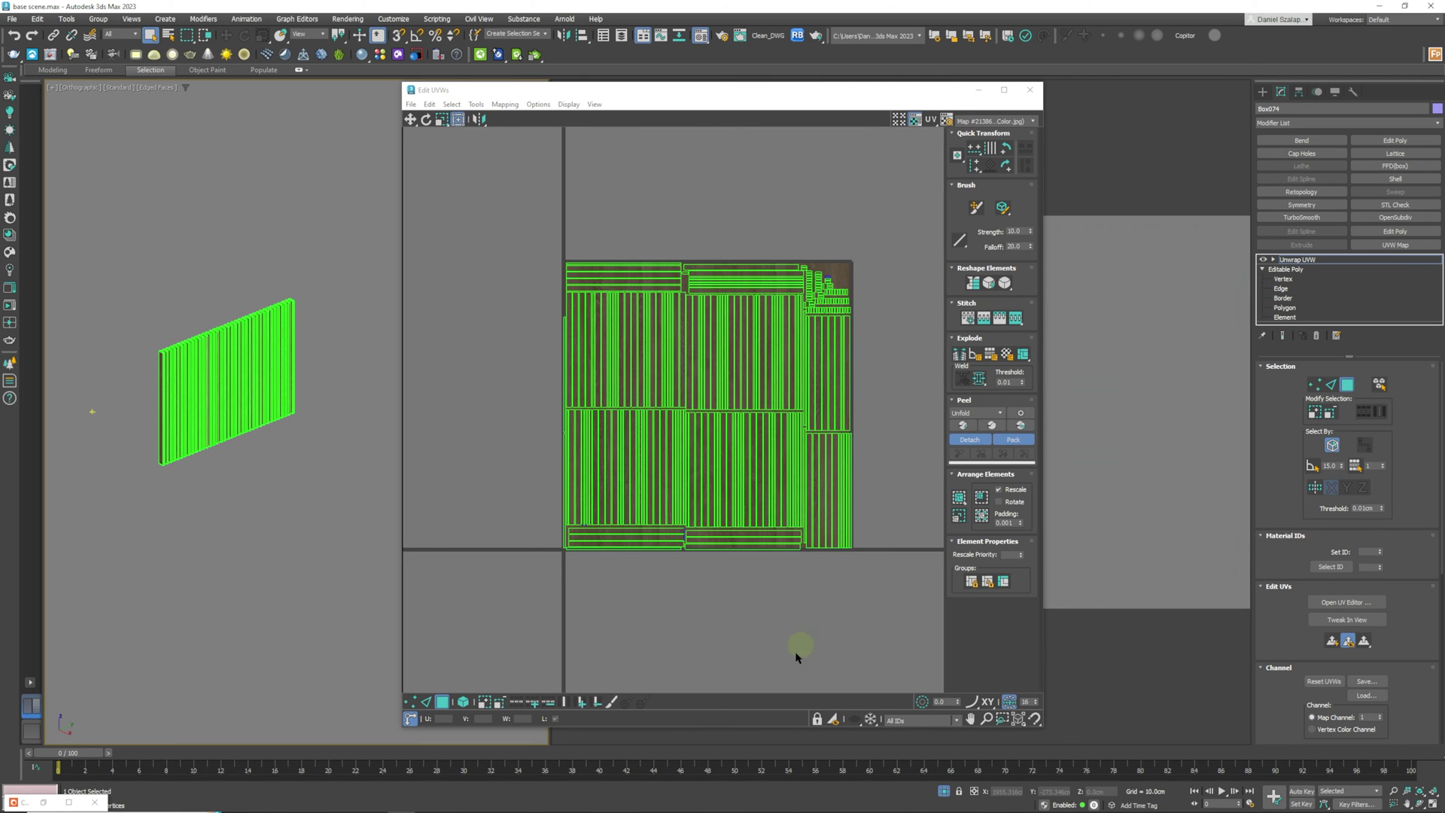
scroll(752, 572, "up", 3)
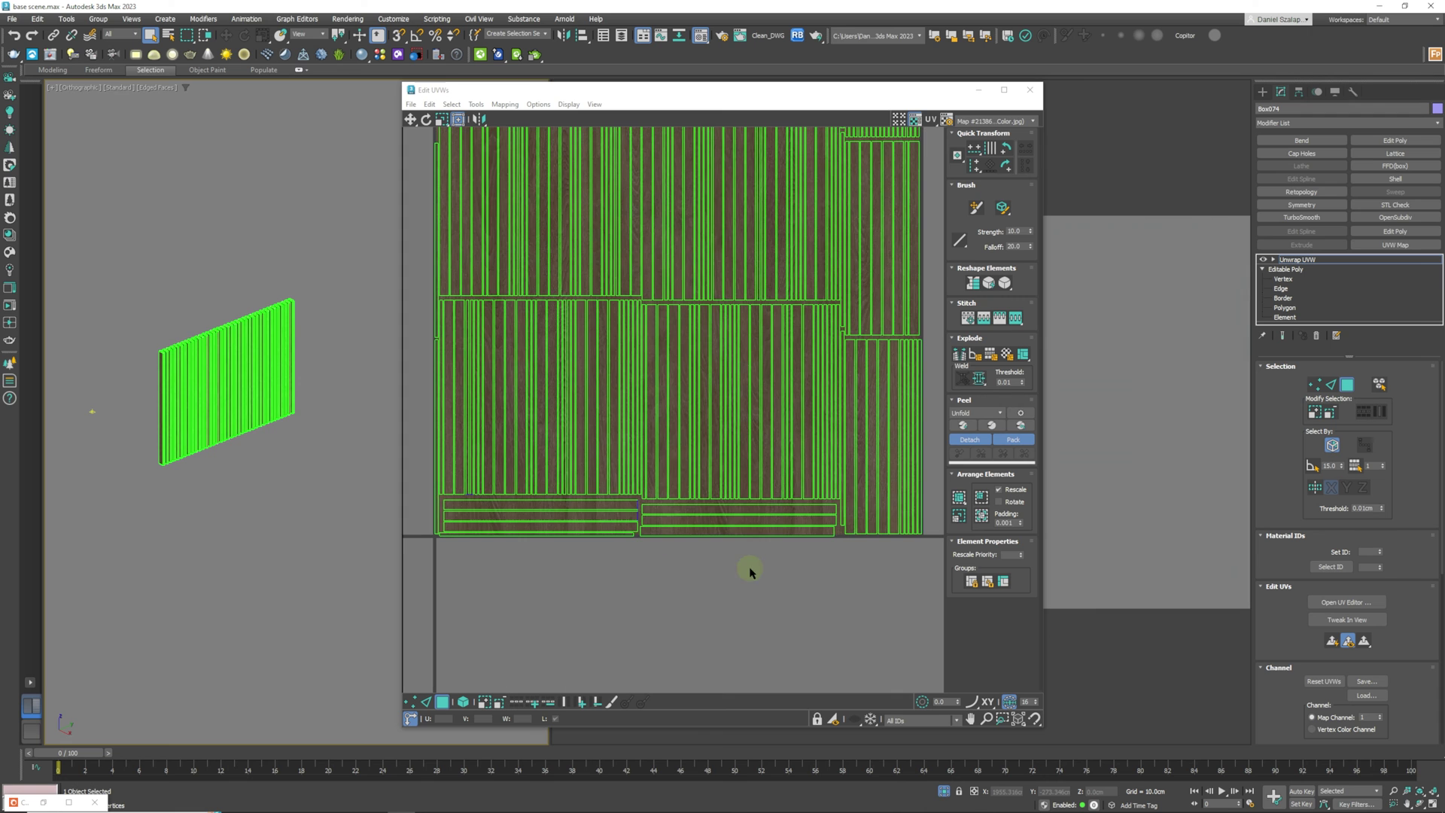
Select all the horizontal UV clusters along the upper and lower edges of the layout and move them outside the texture square
left_click(766, 508)
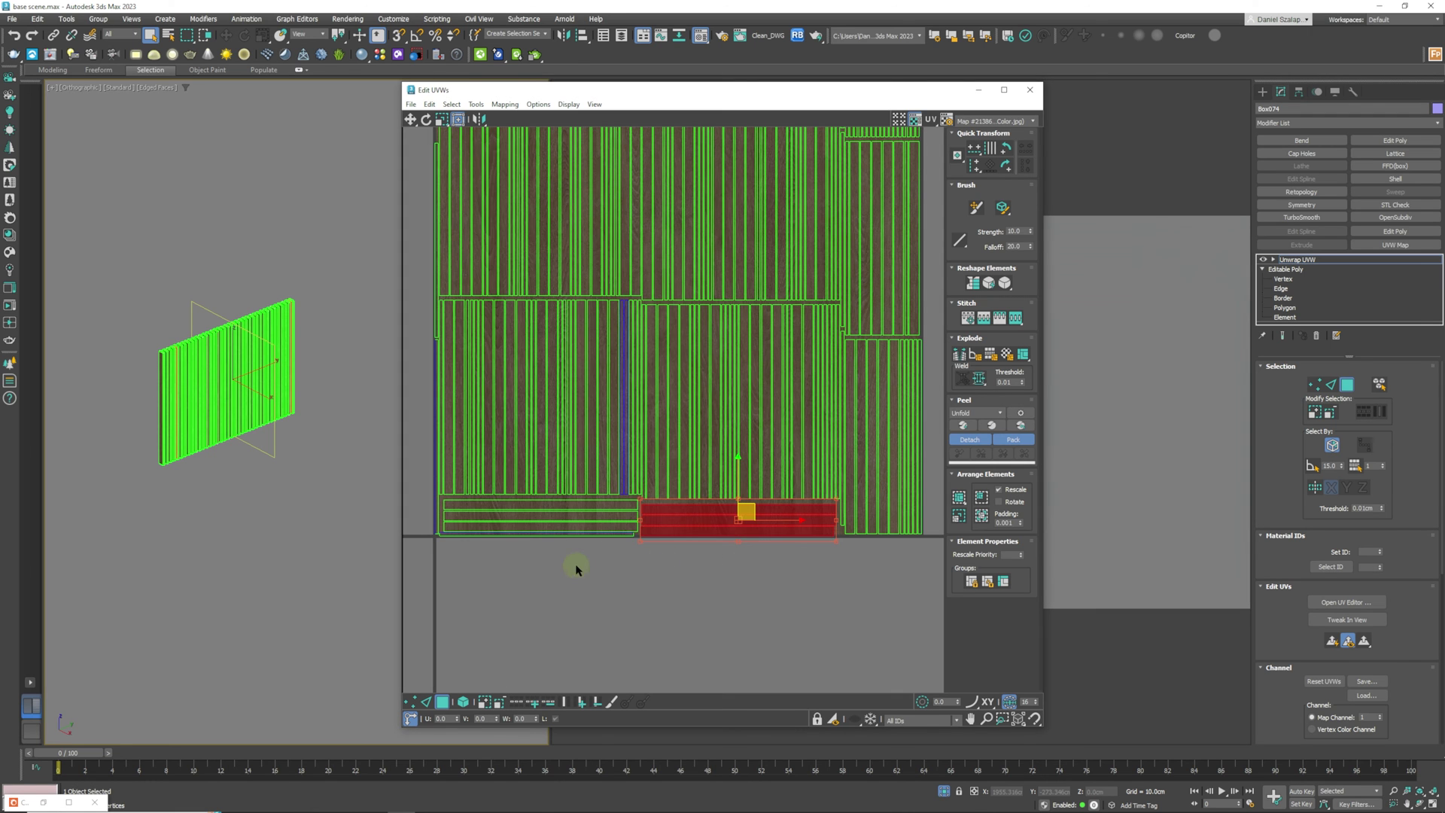
scroll(664, 523, "up", 2)
left_click(687, 467, "ctrl")
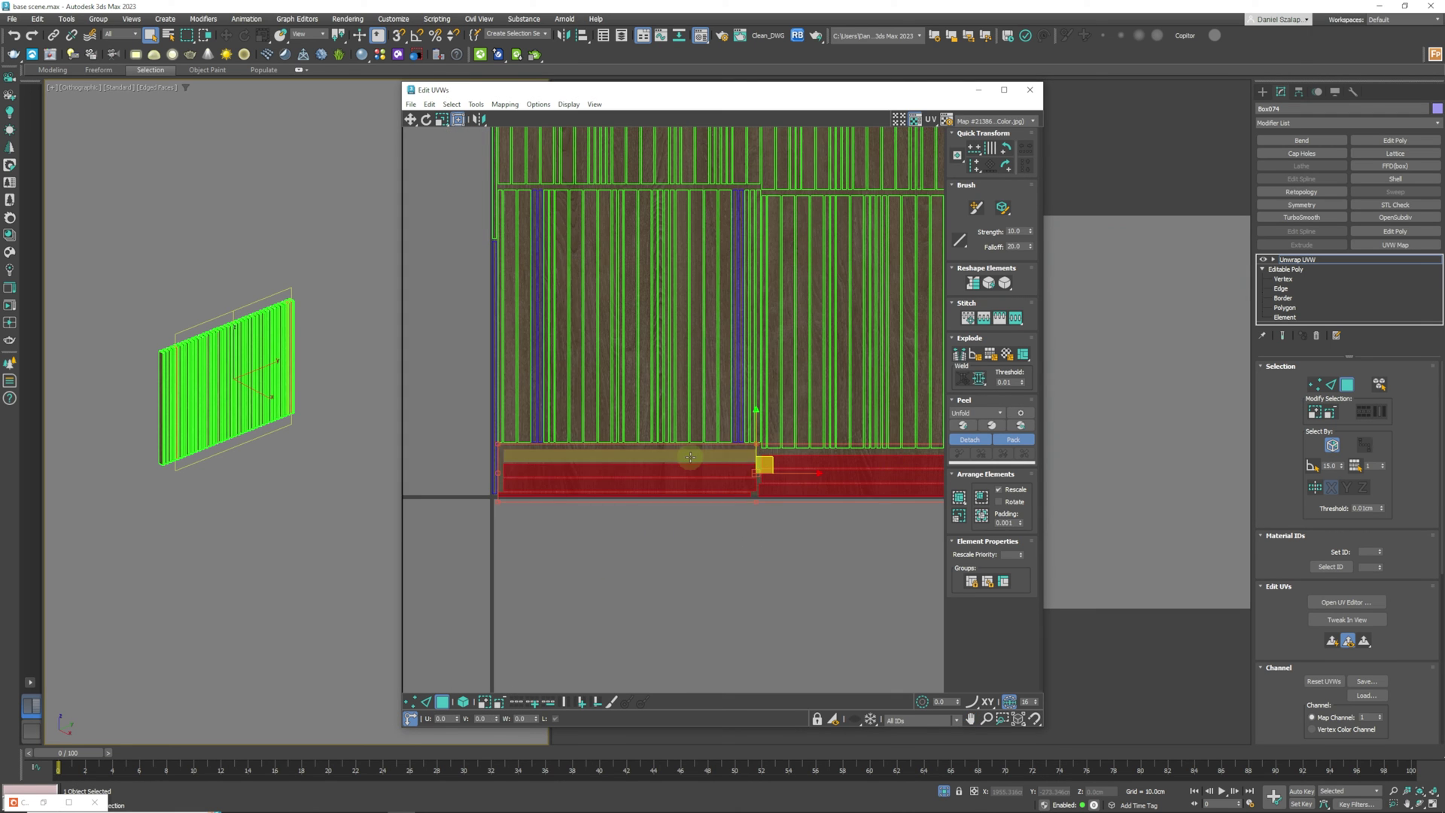
middle_click_drag(687, 339, 657, 634)
left_click_drag(641, 216, 598, 301)
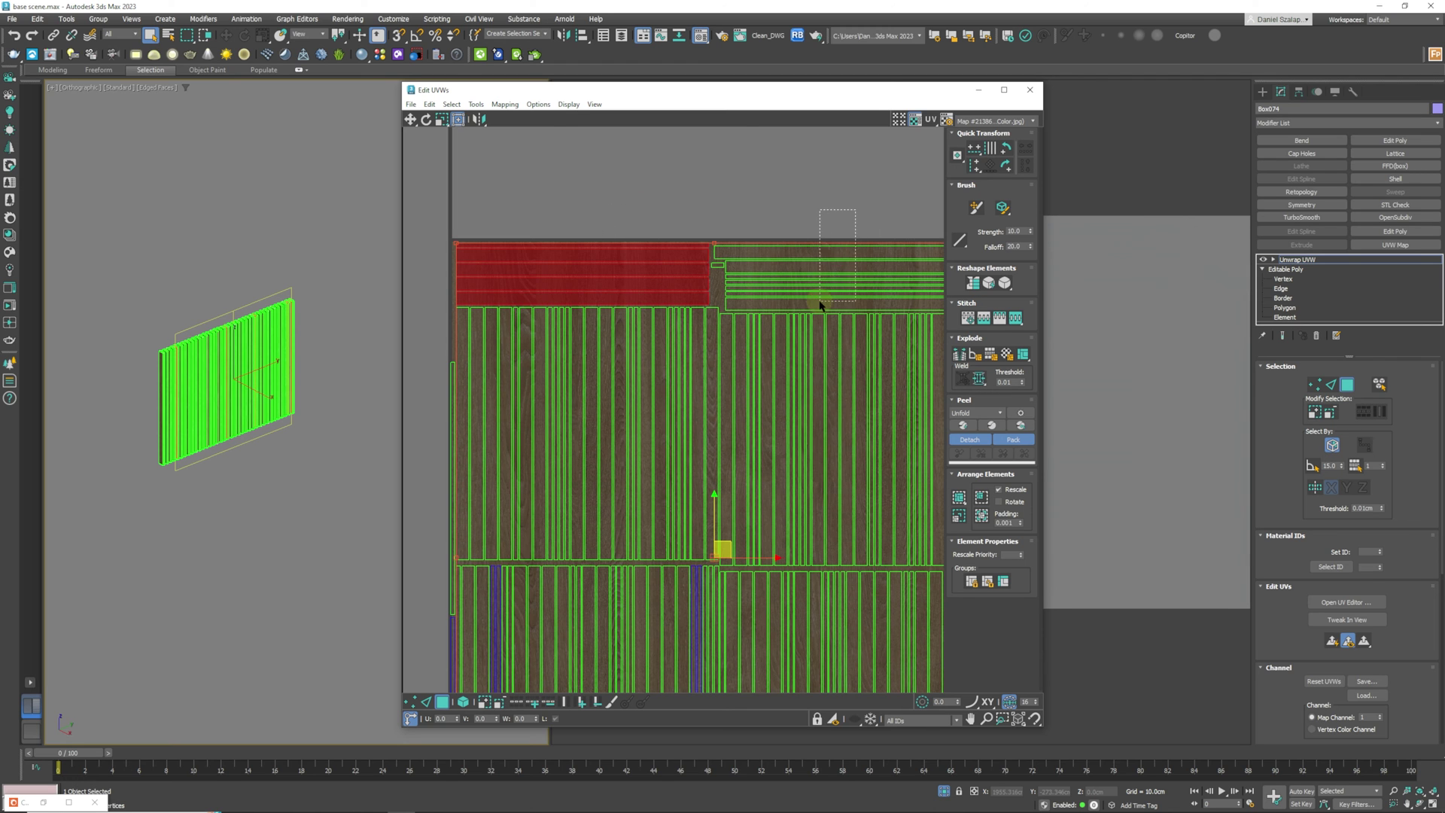
left_click_drag(820, 304, 822, 304, "ctrl")
middle_click_drag(861, 444, 778, 305)
scroll(810, 455, "down", 2)
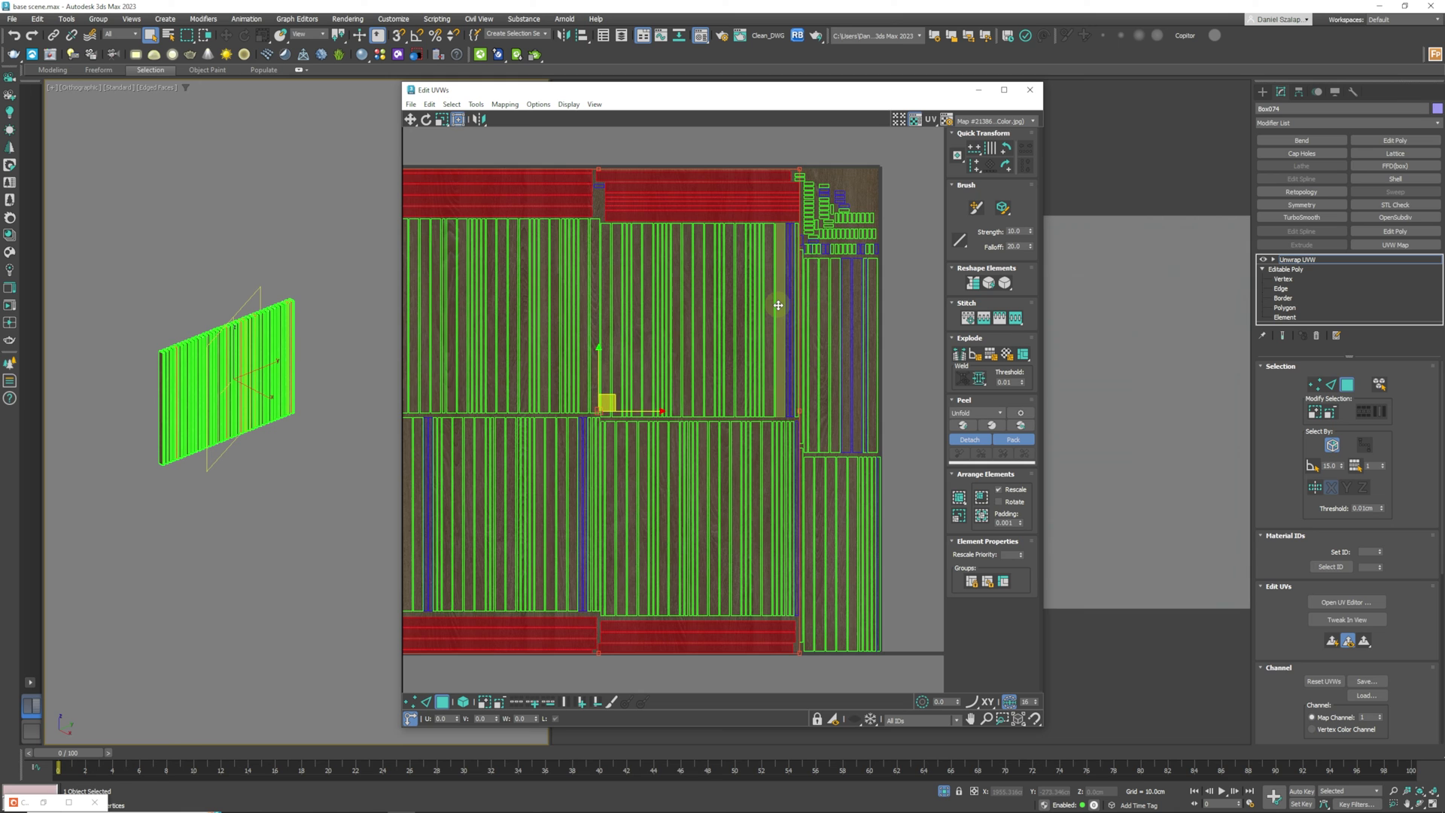
middle_click_drag(680, 571, 823, 442)
scroll(821, 444, "down", 2)
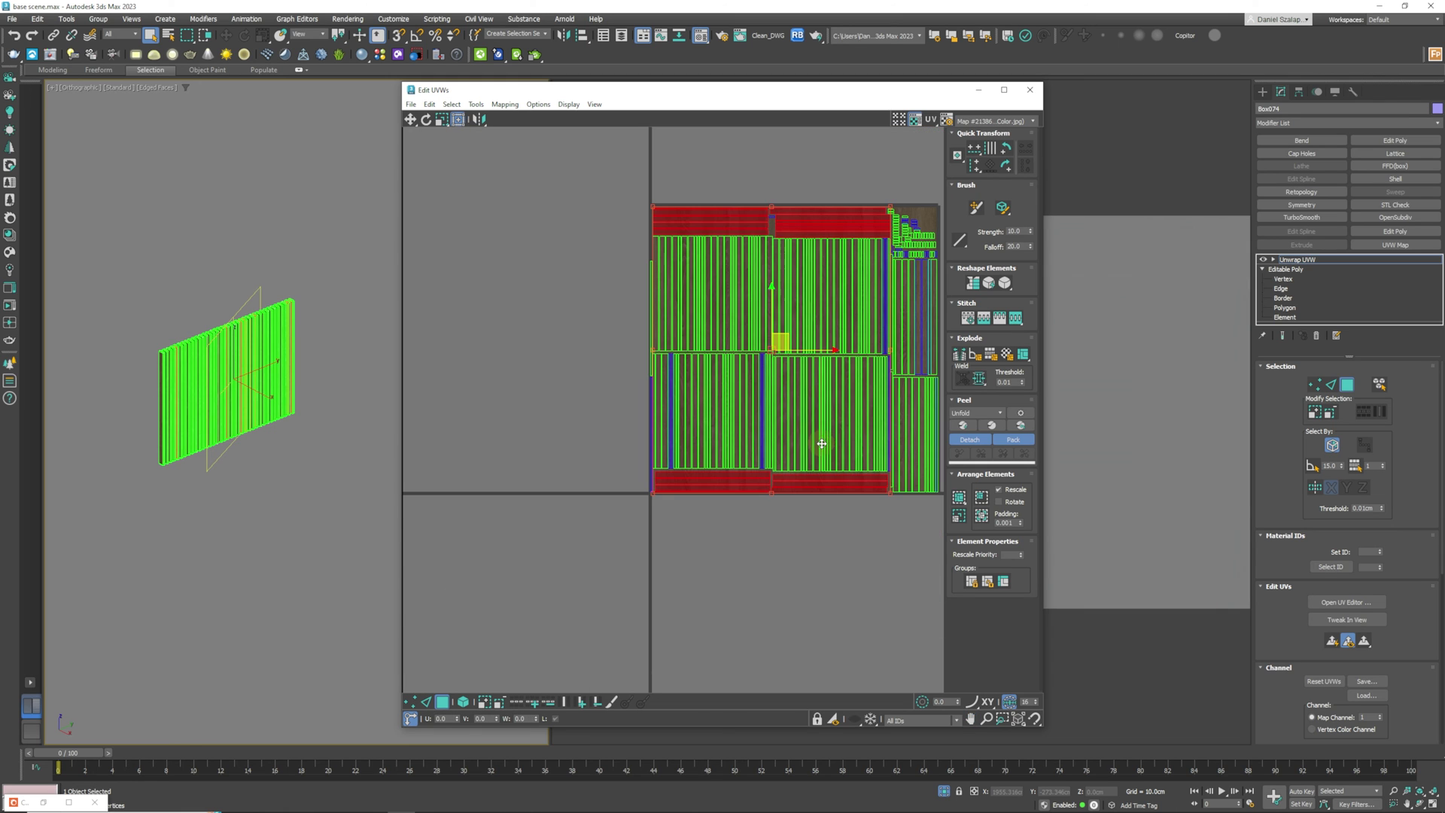
left_click_drag(780, 333, 539, 332)
Rotate the separated clusters upright to follow the wood grain, and move them clear of the texture square
scroll(235, 387, "up", 5)
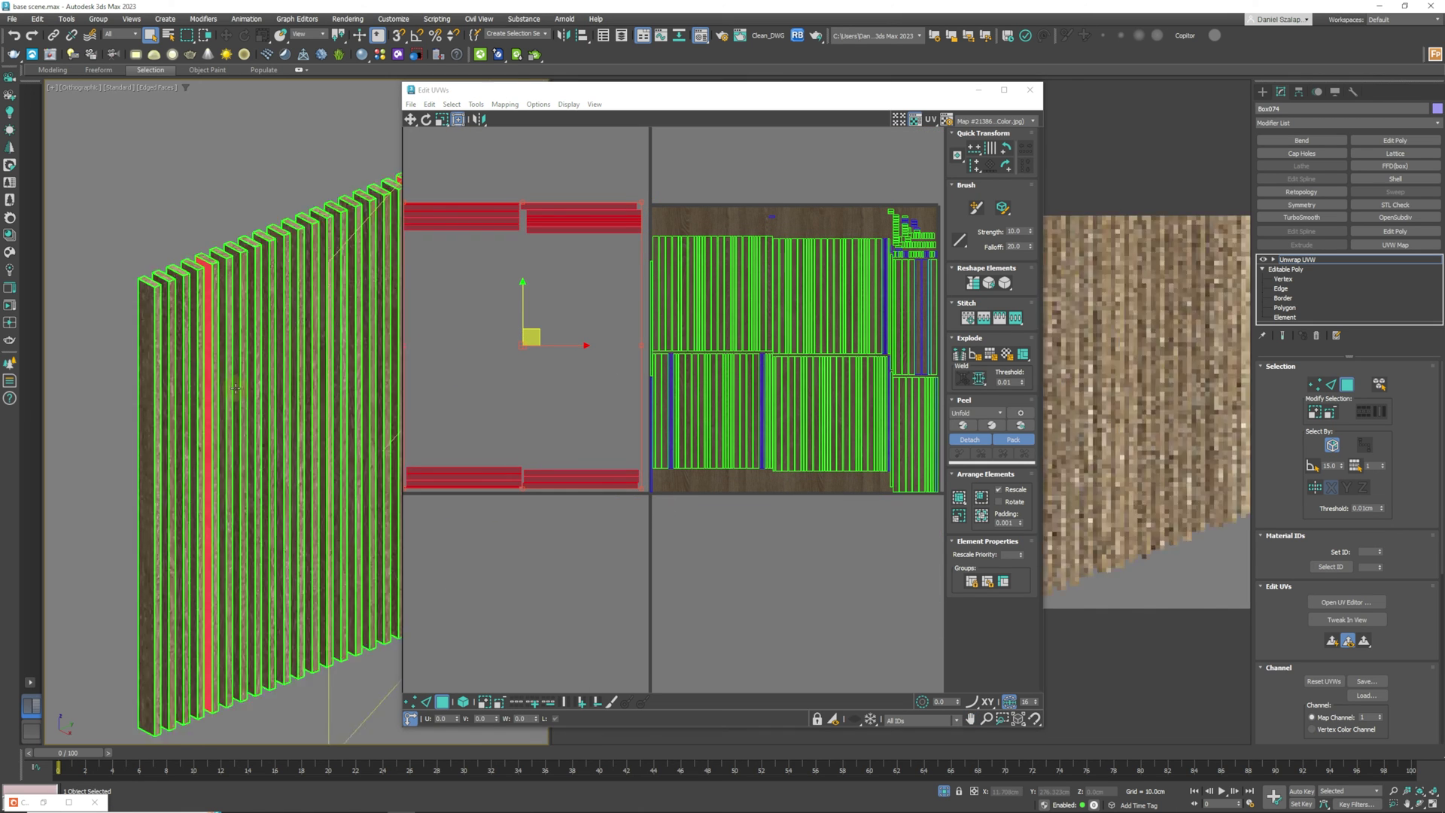
middle_click_drag(234, 387, 301, 365, "alt")
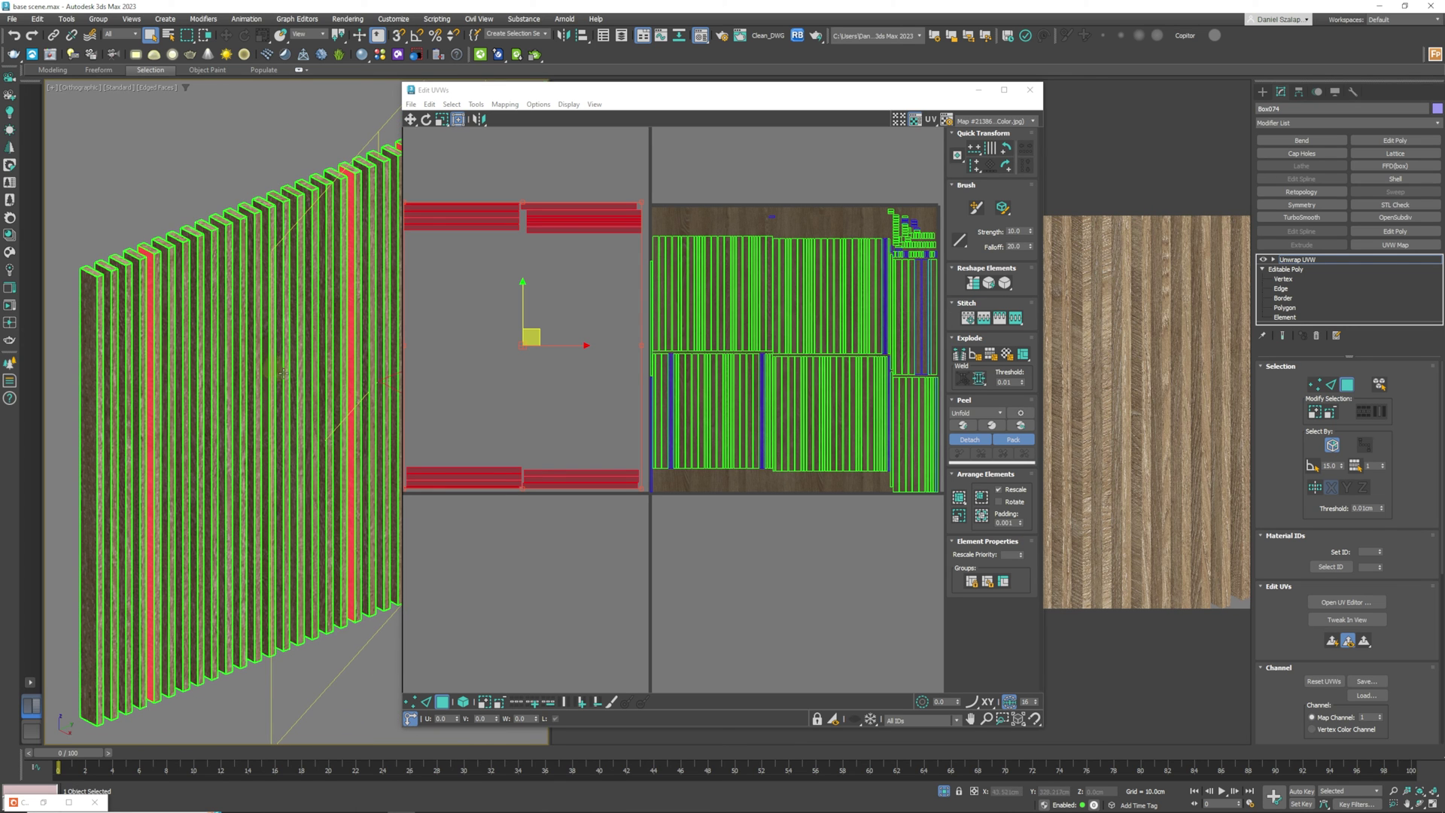
left_click(1064, 449)
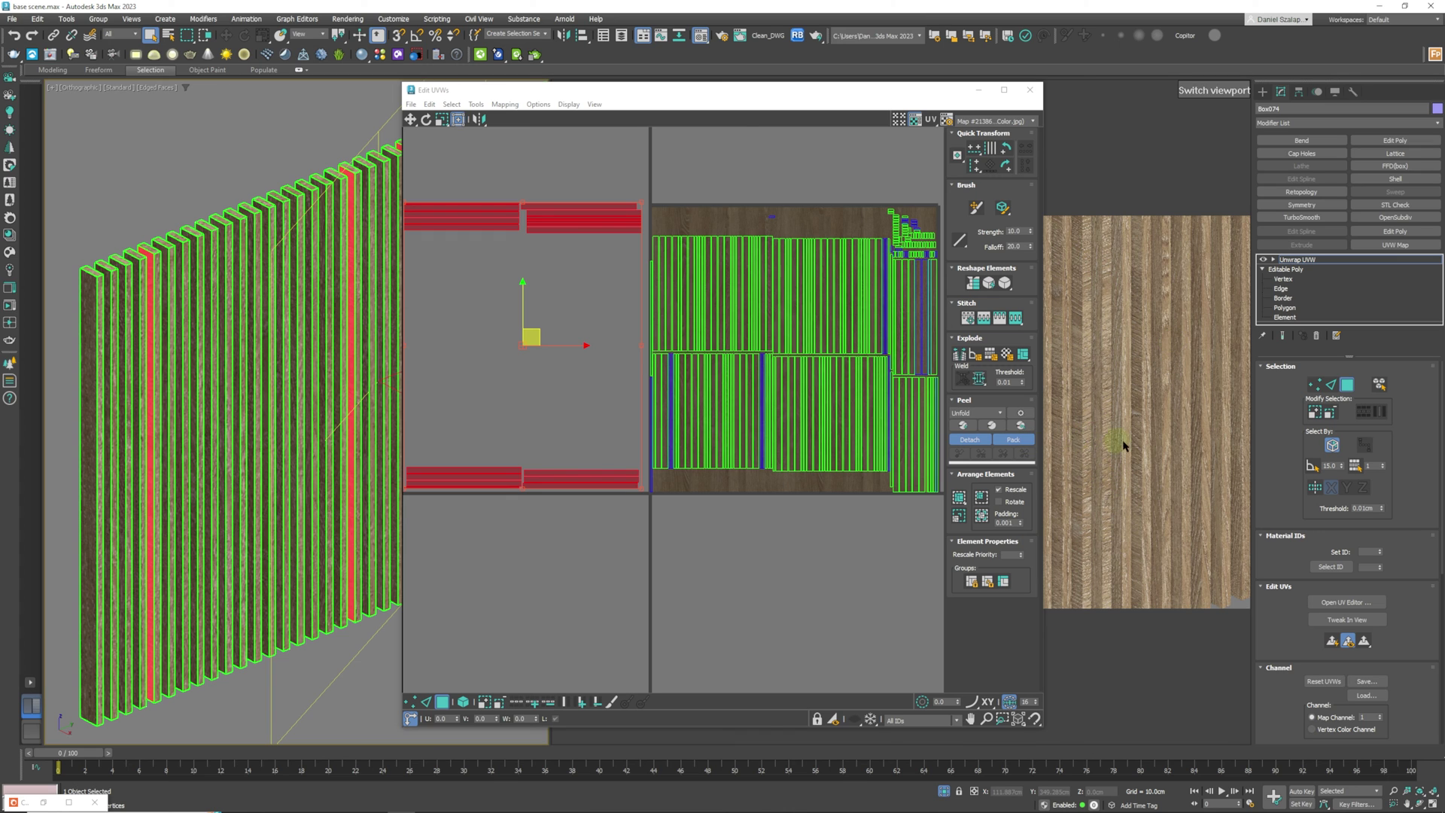
middle_click_drag(606, 330, 745, 461)
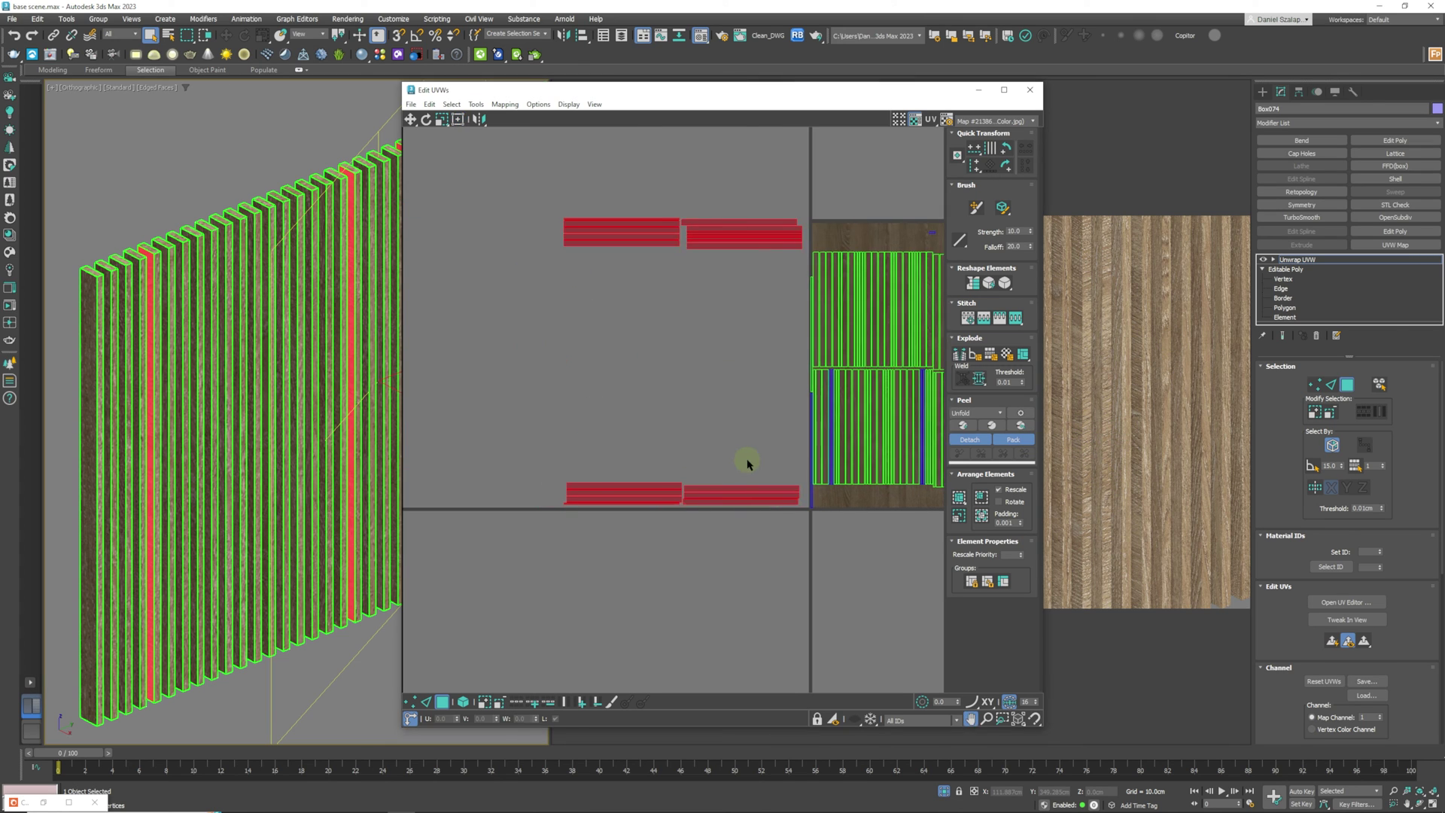
scroll(734, 451, "down", 2)
right_click(708, 425)
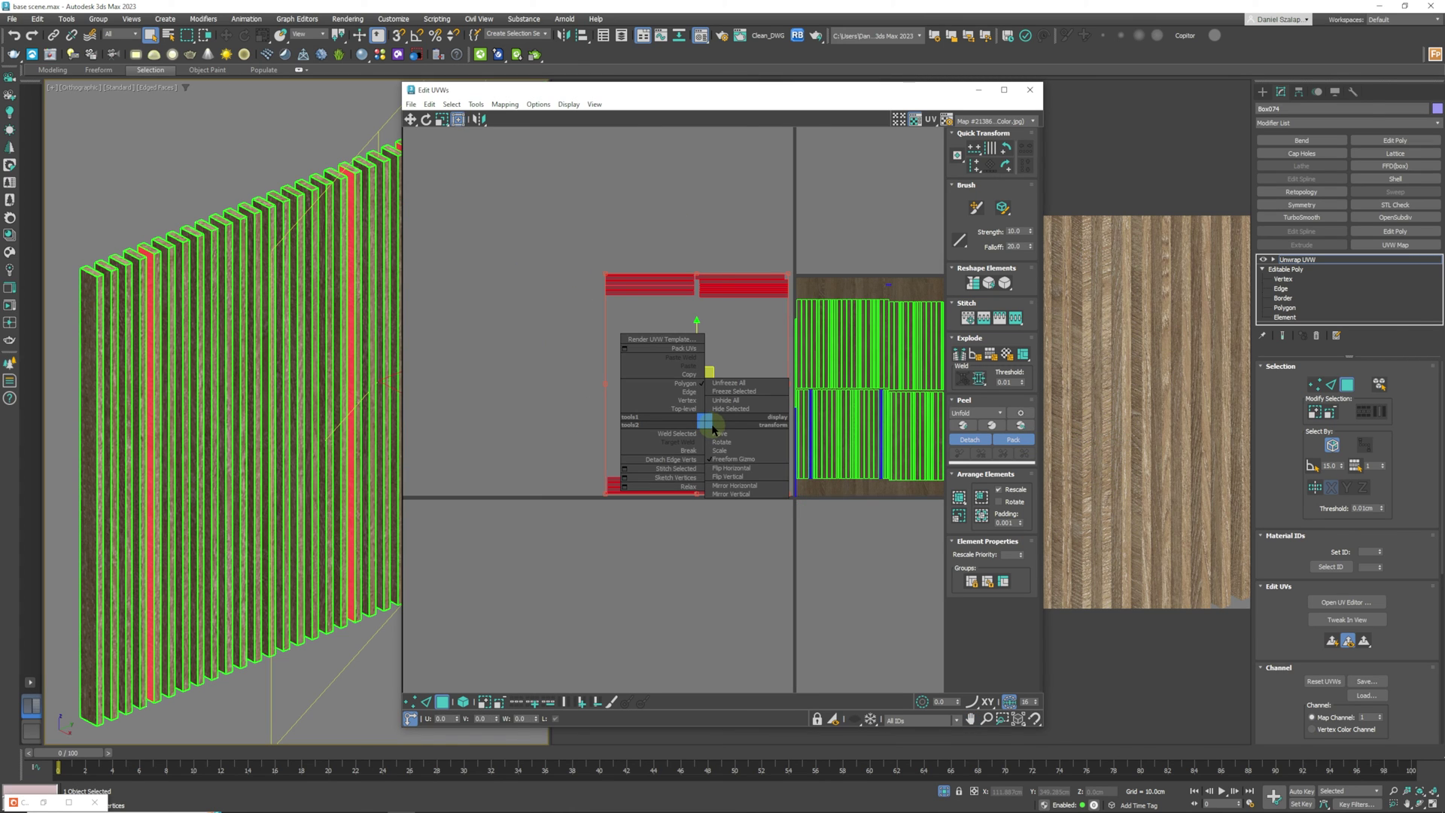
left_click(727, 443)
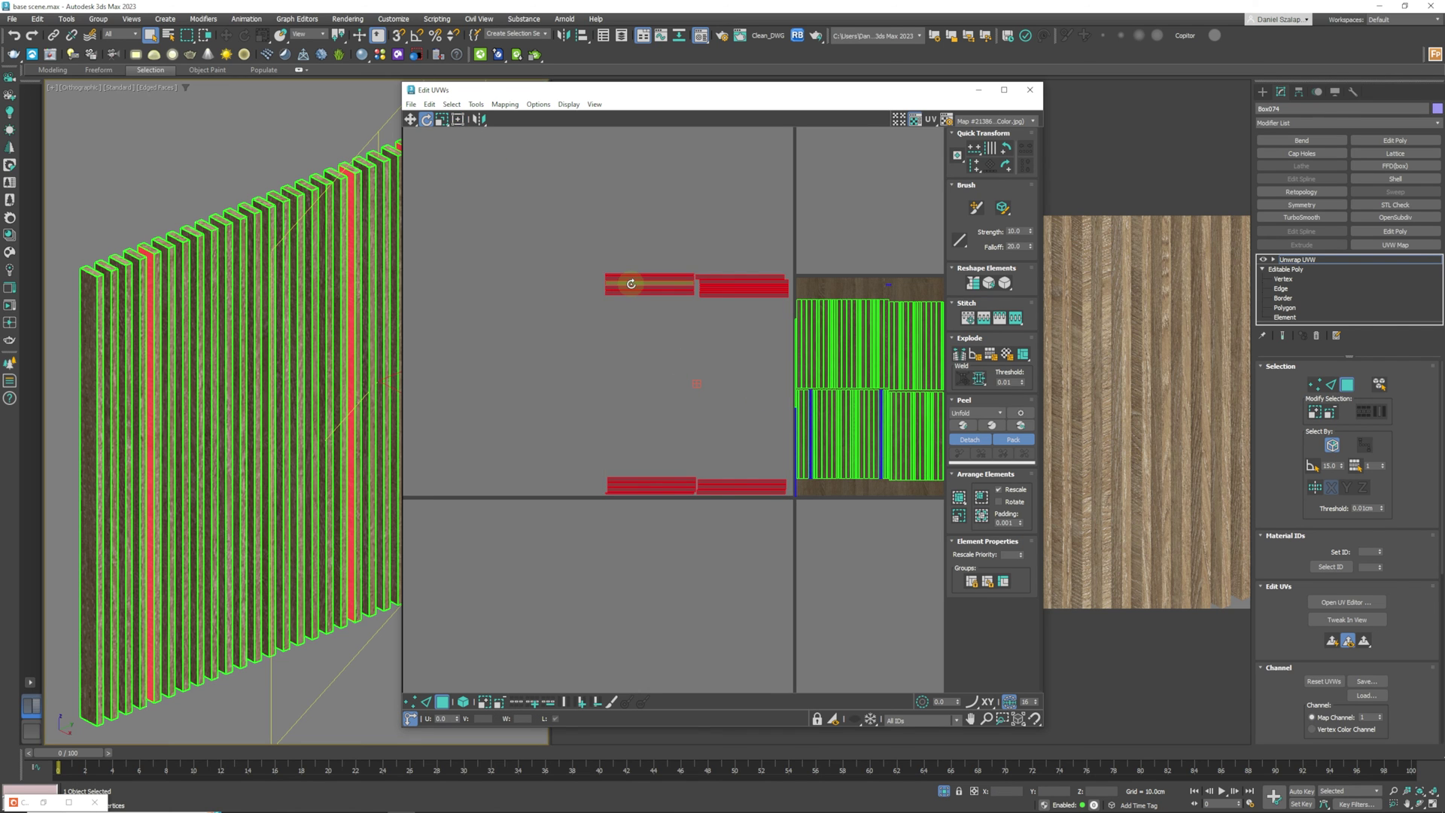
left_click_drag(630, 274, 494, 516)
right_click(649, 388)
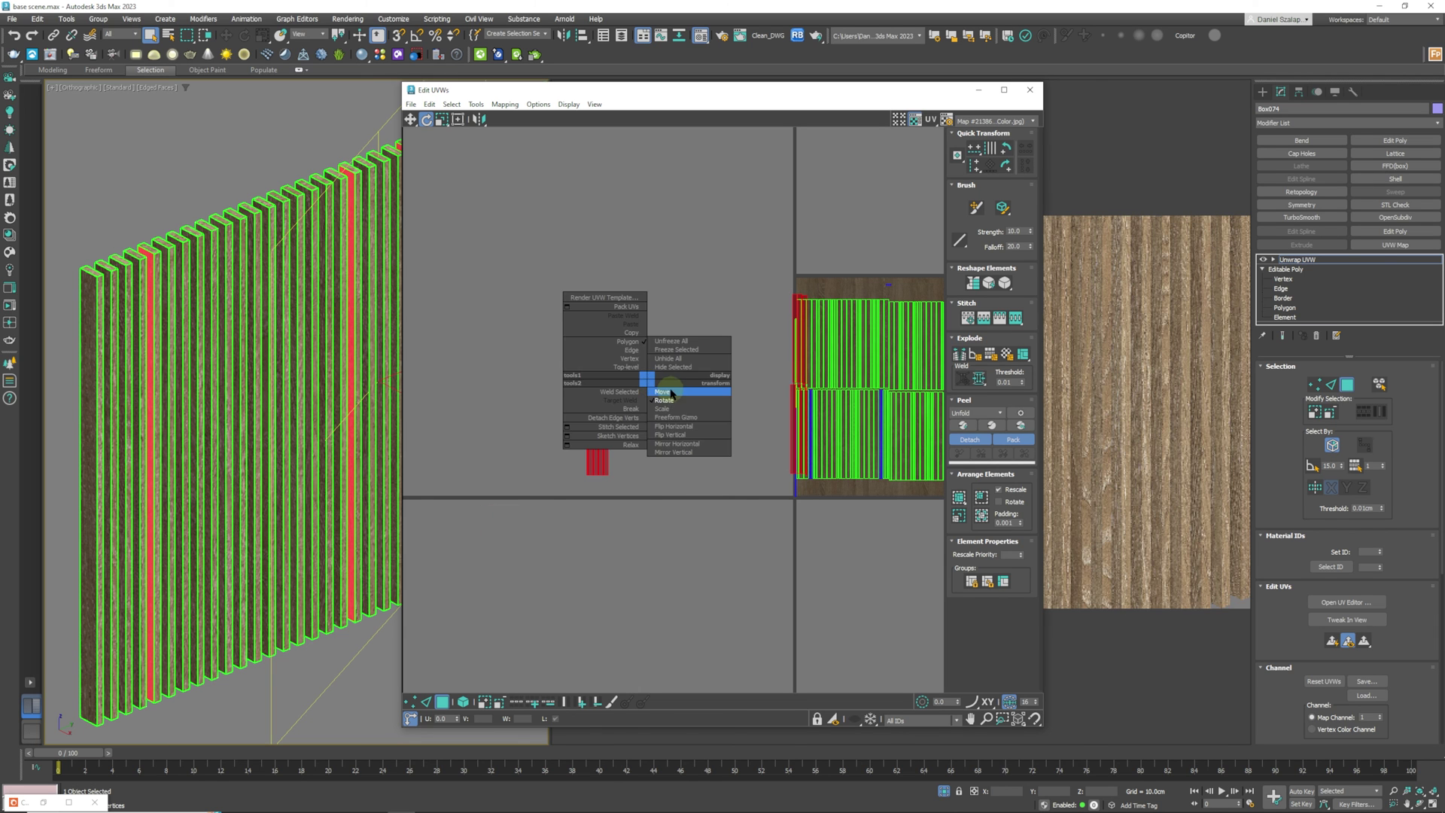
left_click(666, 385)
left_click_drag(600, 405, 571, 409)
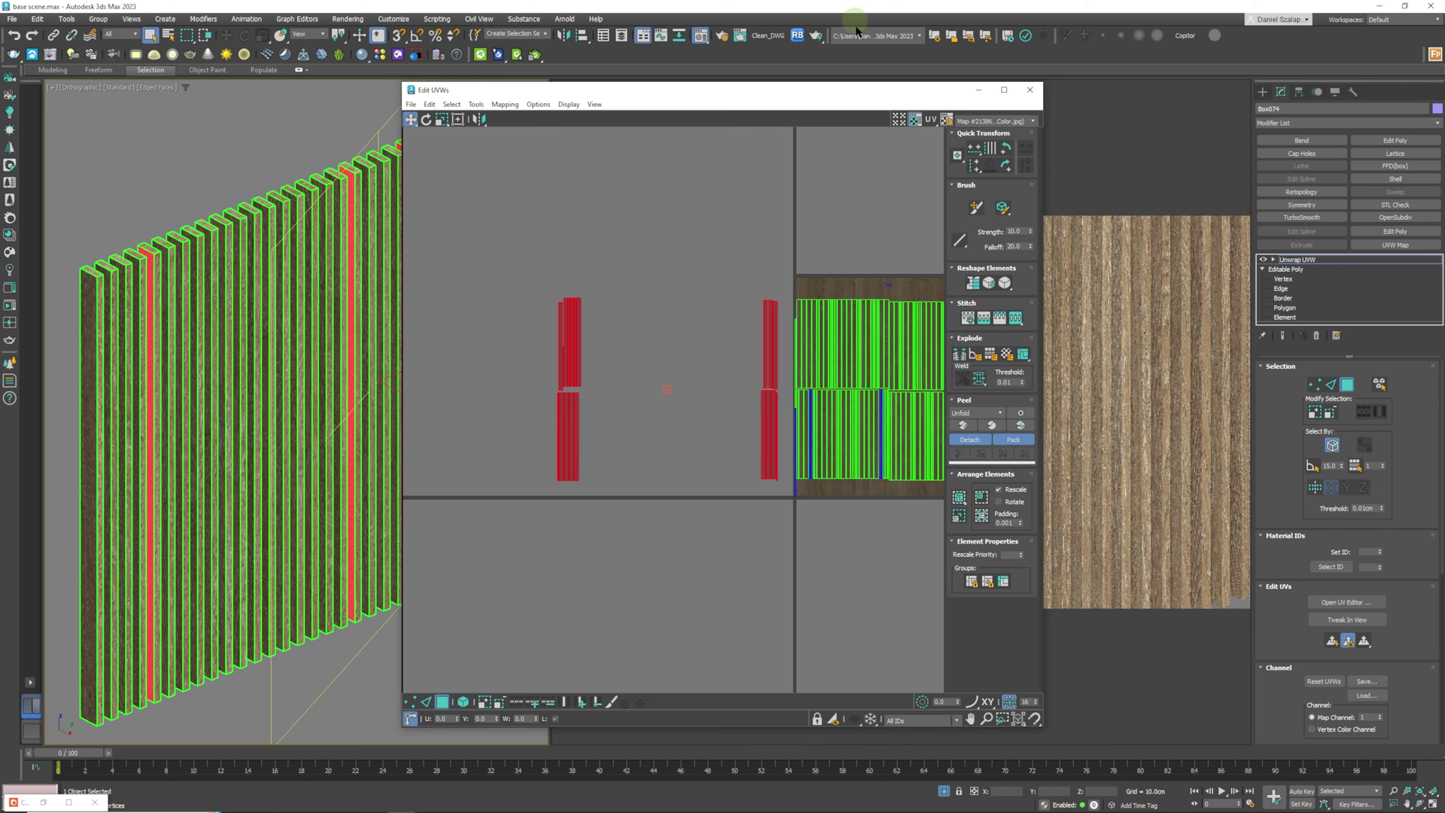
Select every UV cluster and scale them all up uniformly to a little over twice their size for finer grain
left_click_drag(880, 93, 860, 465)
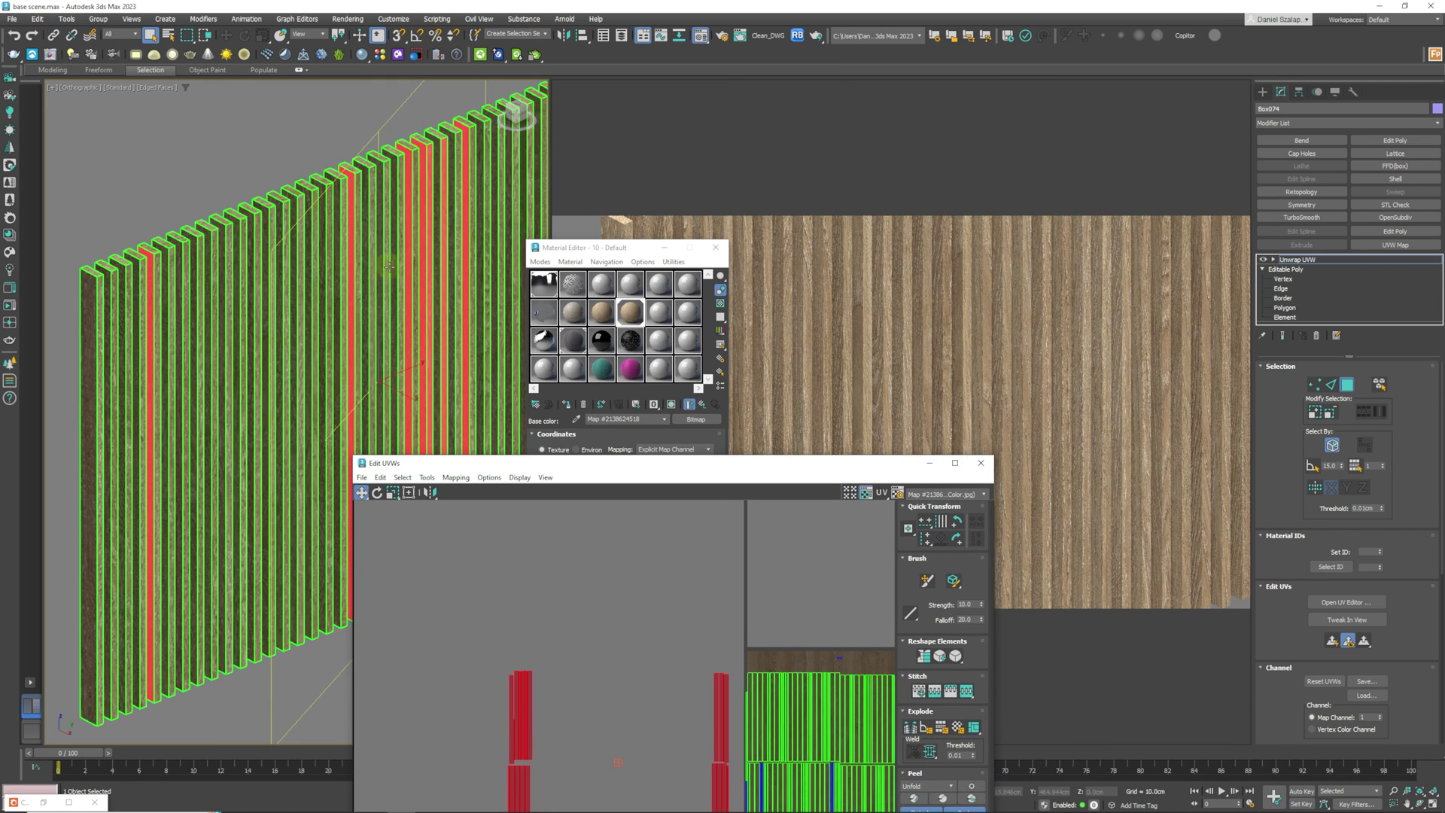
key("ctrl+shift+z")
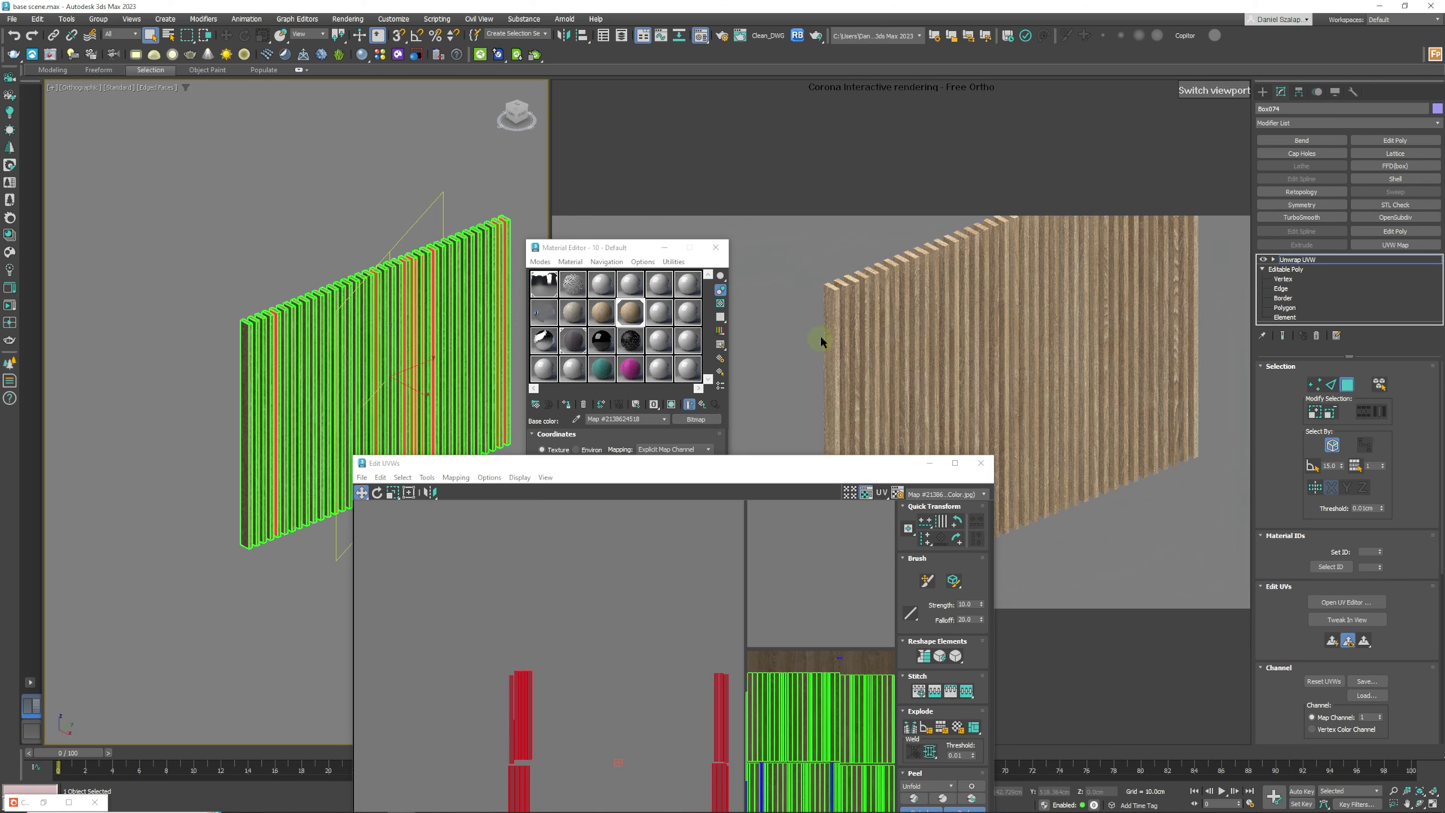
left_click_drag(784, 463, 656, 272)
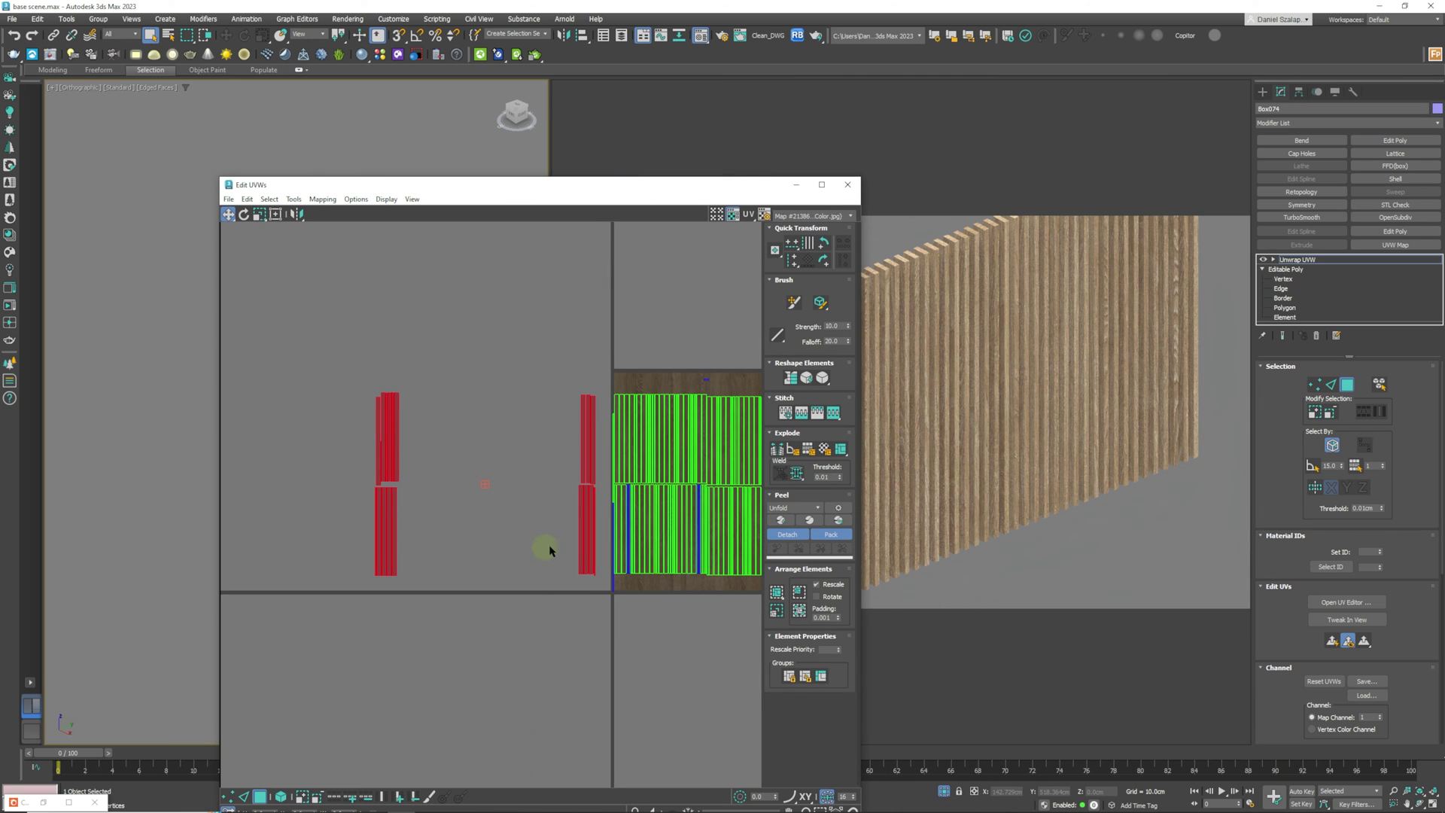
scroll(613, 597, "down", 2)
middle_click_drag(613, 596, 499, 566)
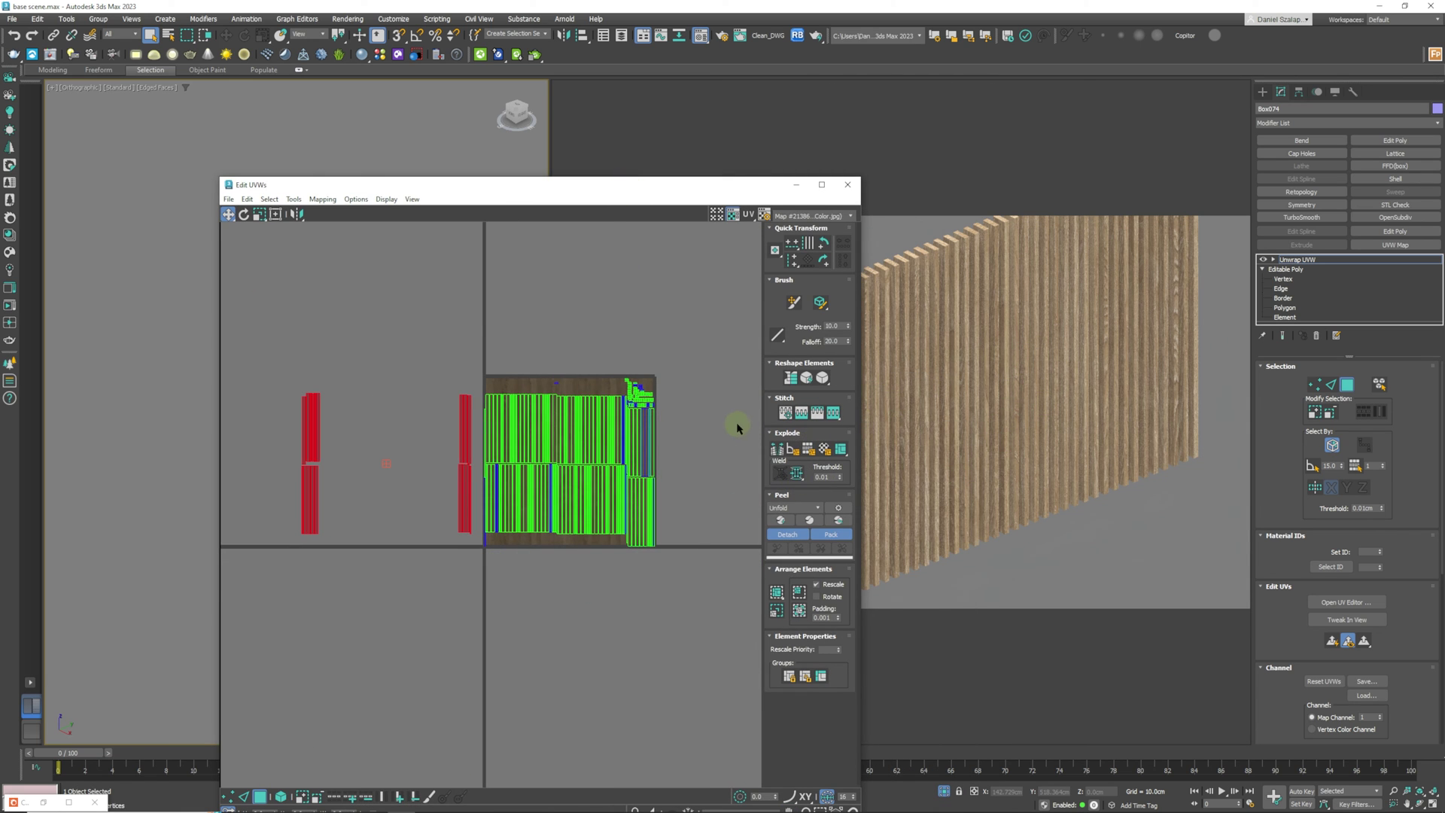
left_click_drag(693, 319, 281, 655)
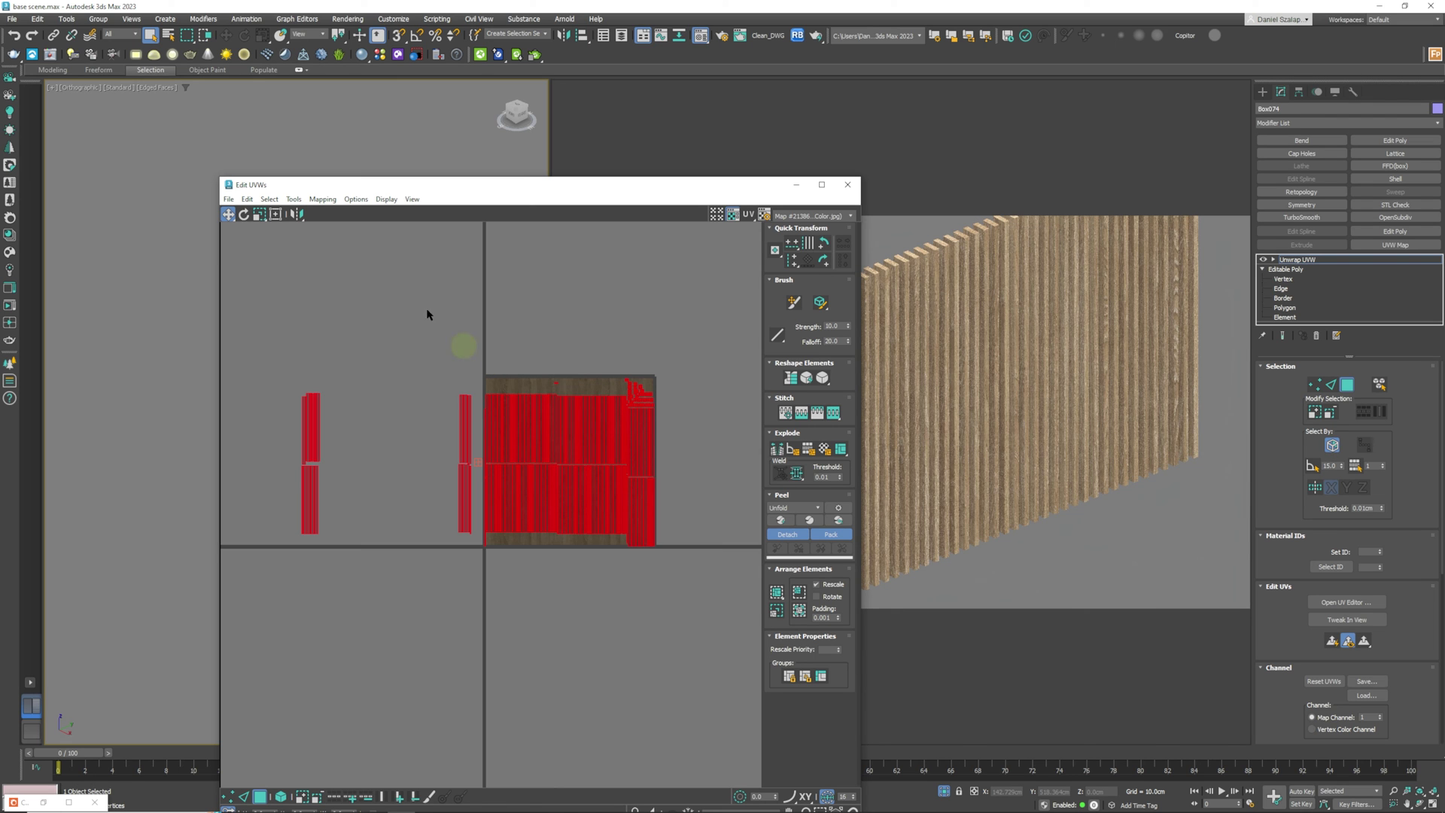
right_click(414, 352)
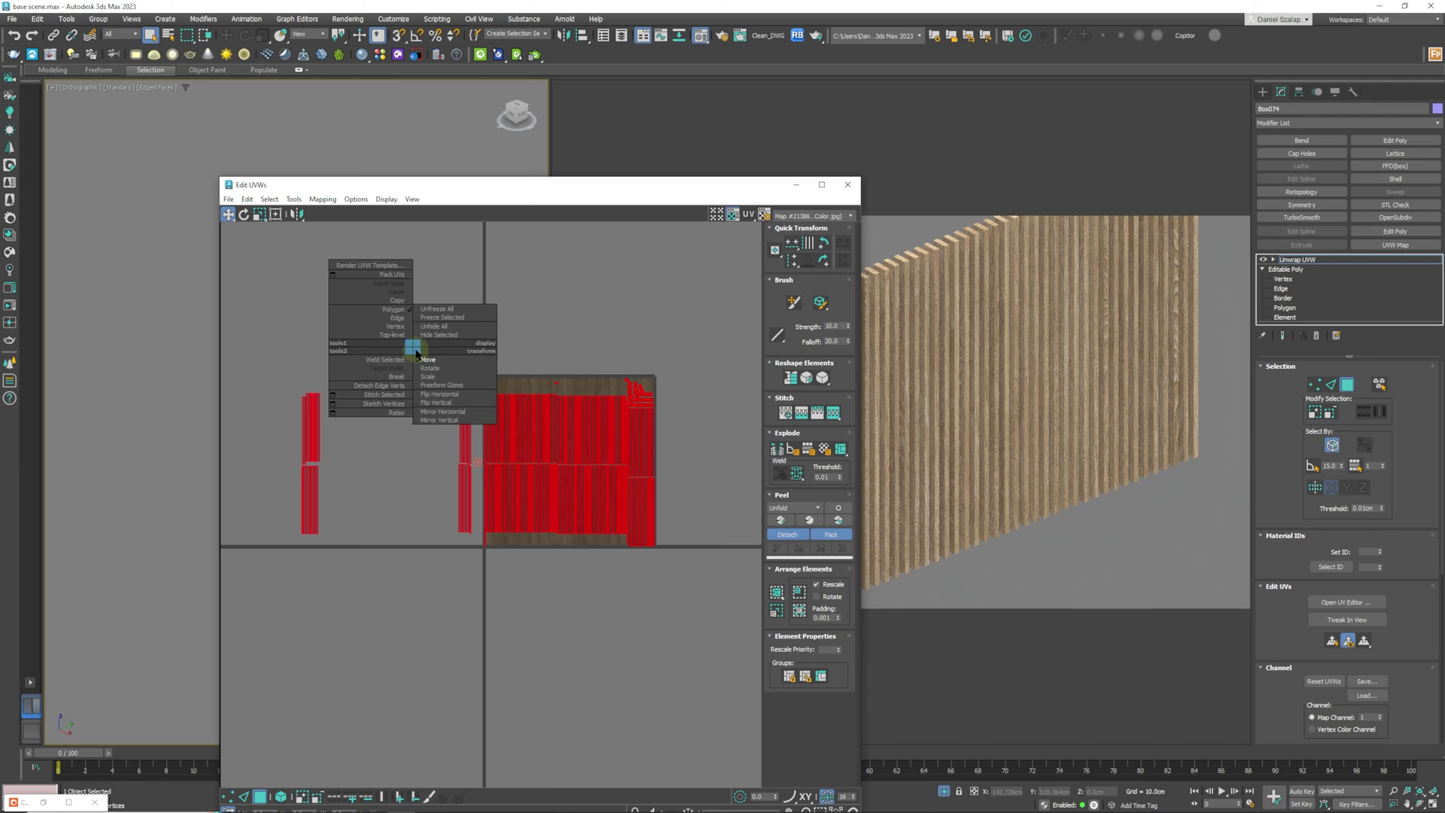
left_click(450, 372)
left_click_drag(557, 431, 547, 399)
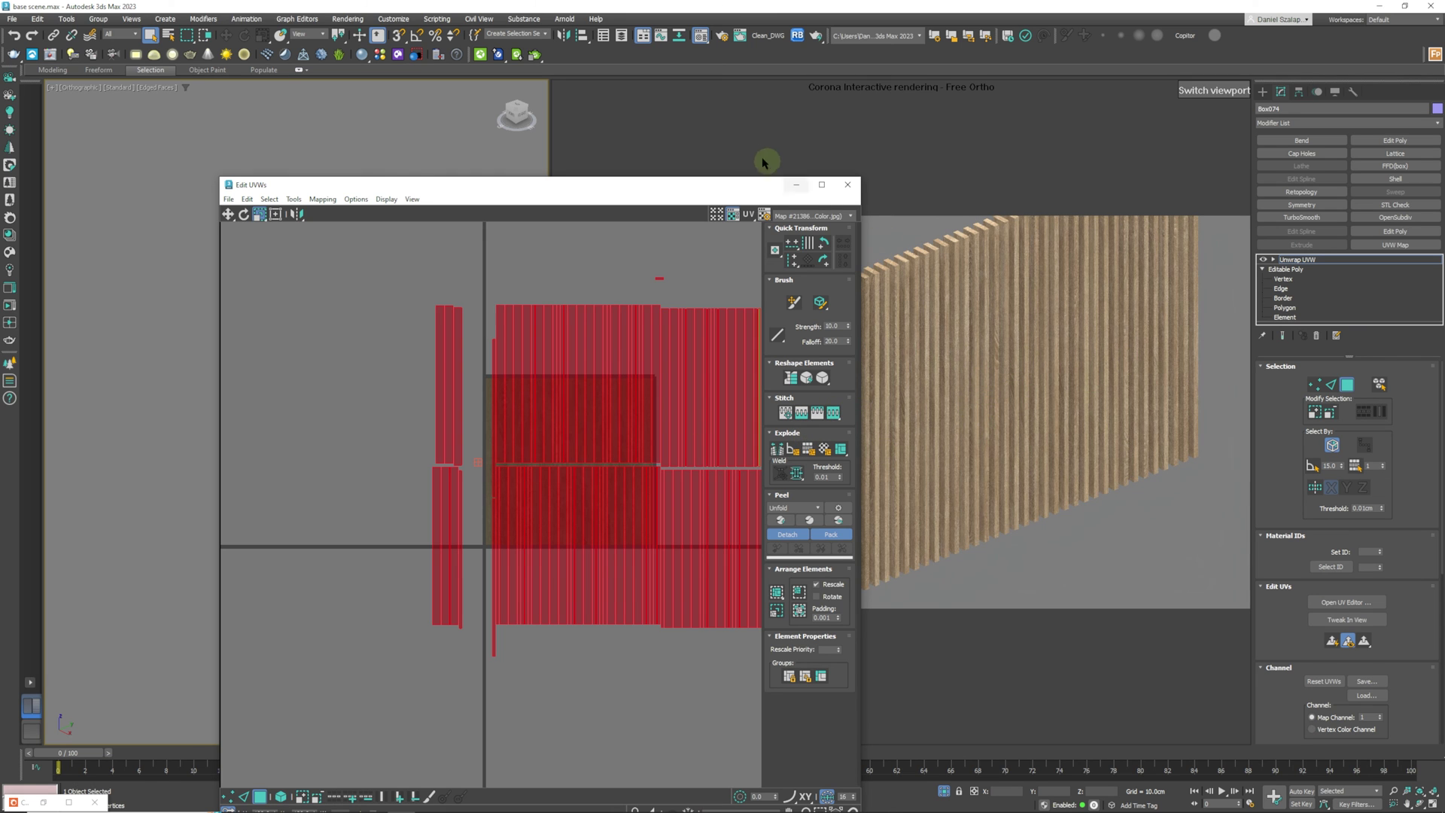
Scale all the UV clusters up again to about 1.6 times their size and close the UV editor
left_click_drag(749, 189, 647, 121)
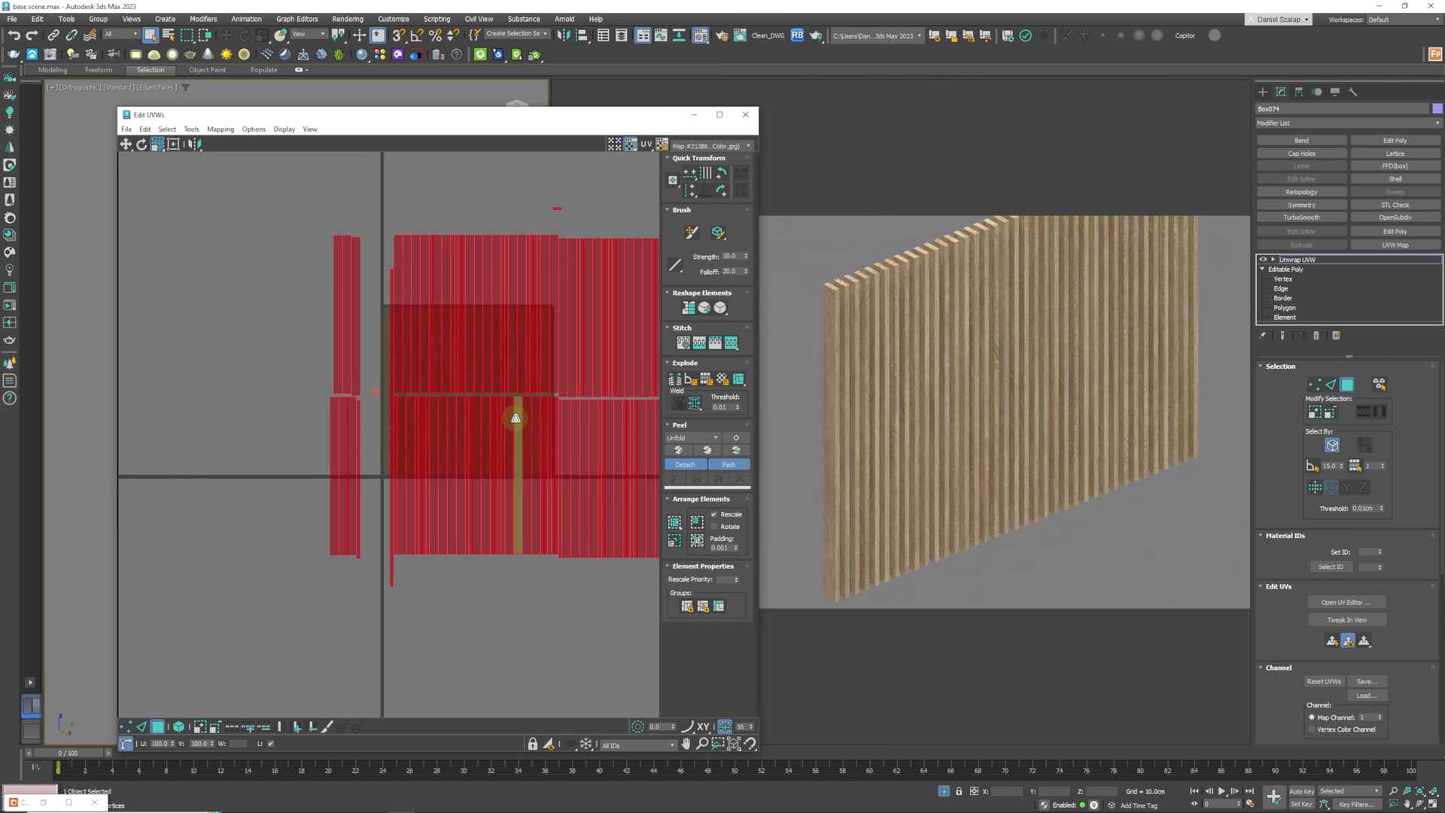
scroll(539, 433, "down", 2)
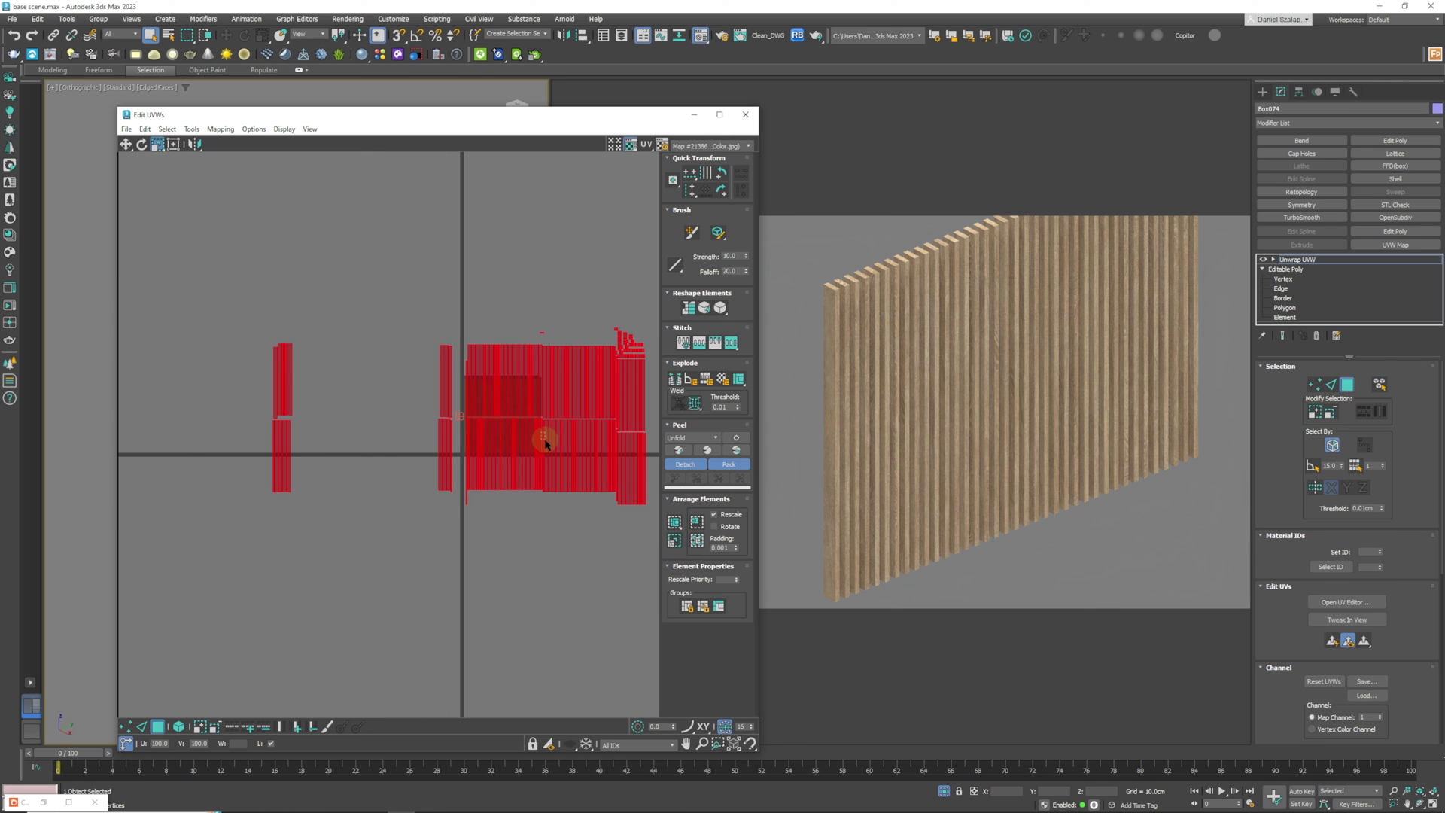
left_click(564, 439)
left_click_drag(564, 439, 560, 421)
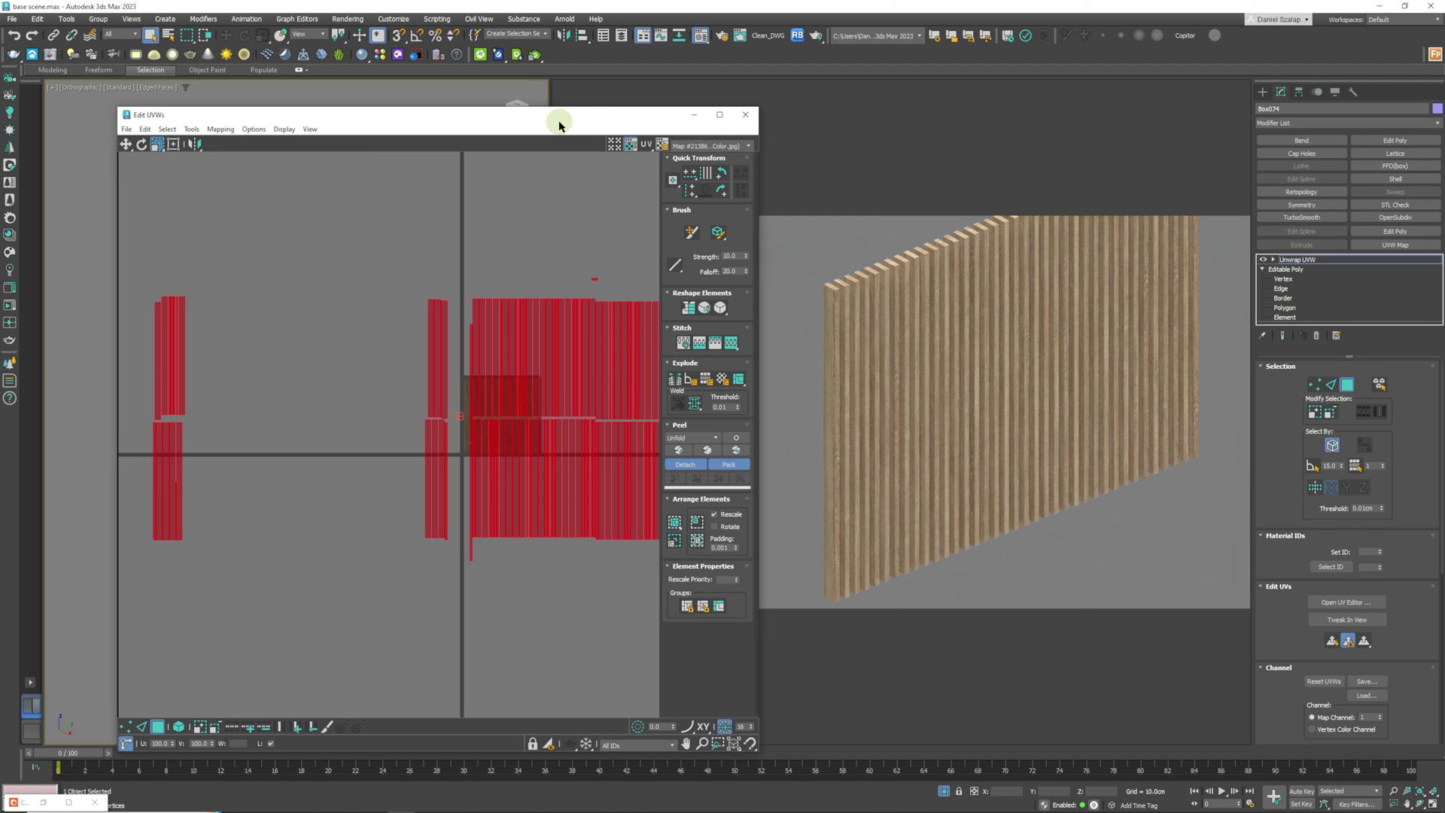
left_click_drag(558, 122, 650, 510)
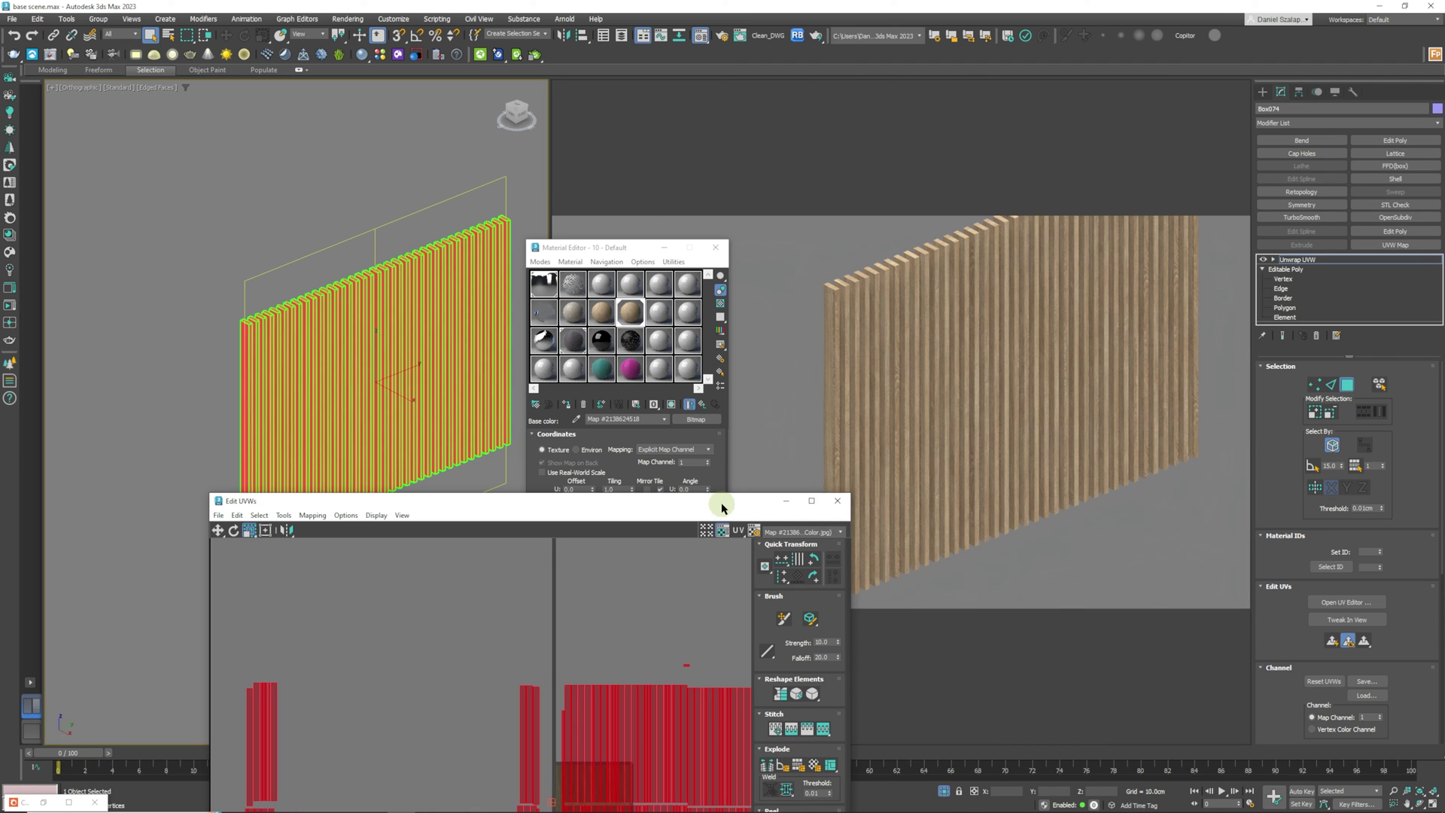
left_click_drag(720, 507, 656, 274)
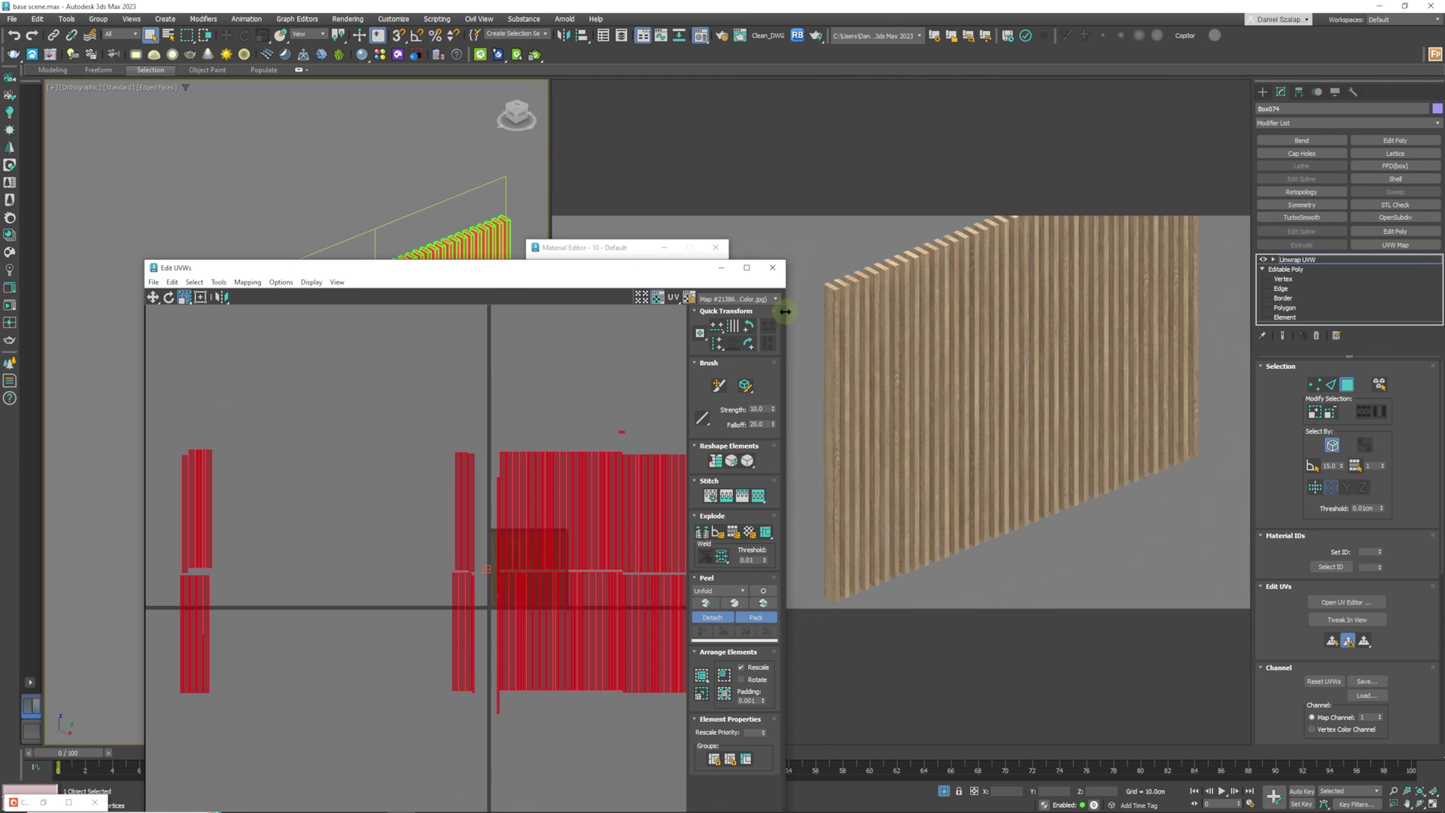
left_click(771, 269)
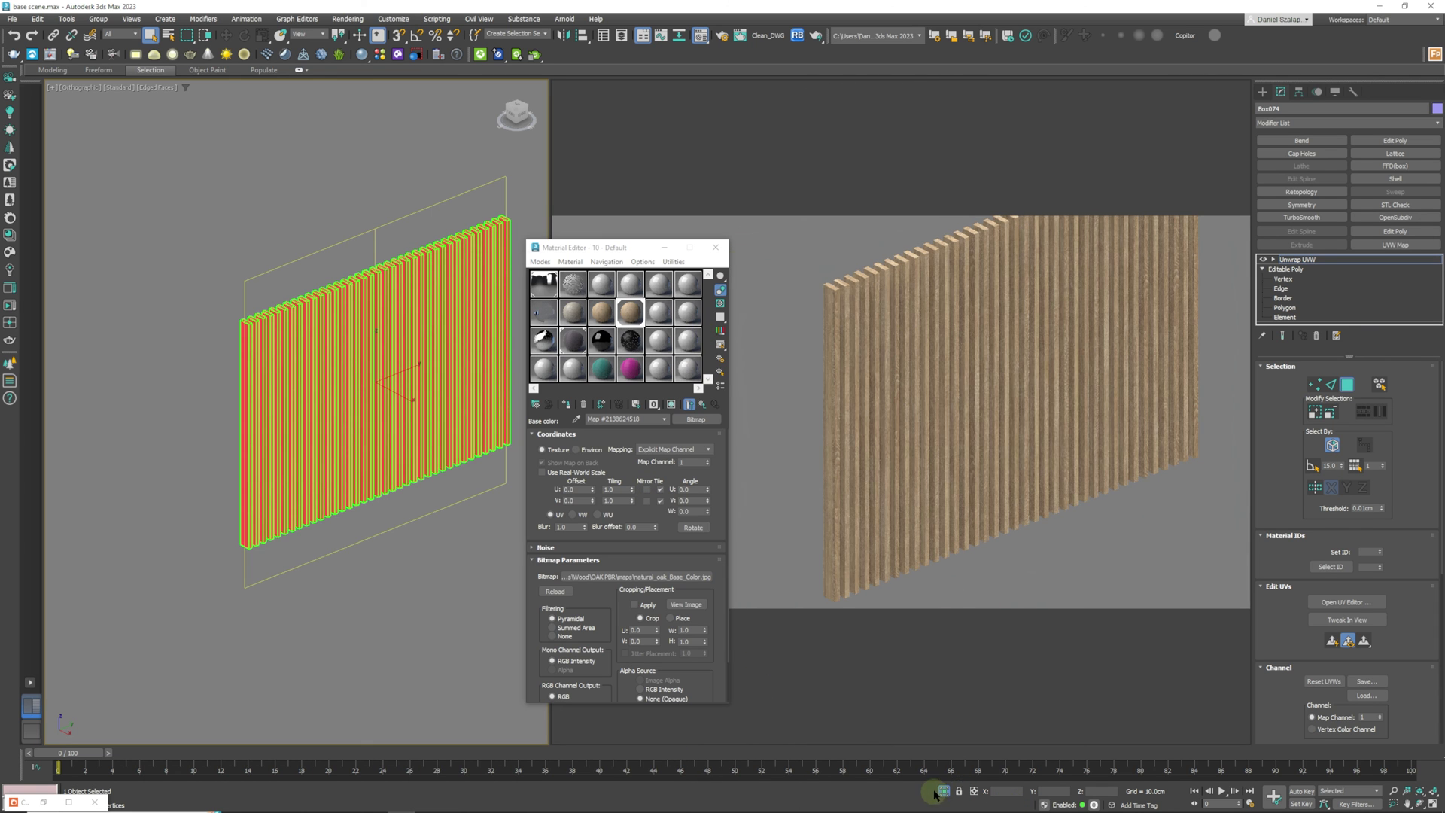
End the panel's isolation and minimize the Material Editor to compare both slat panels in the interactive render
left_click(943, 791)
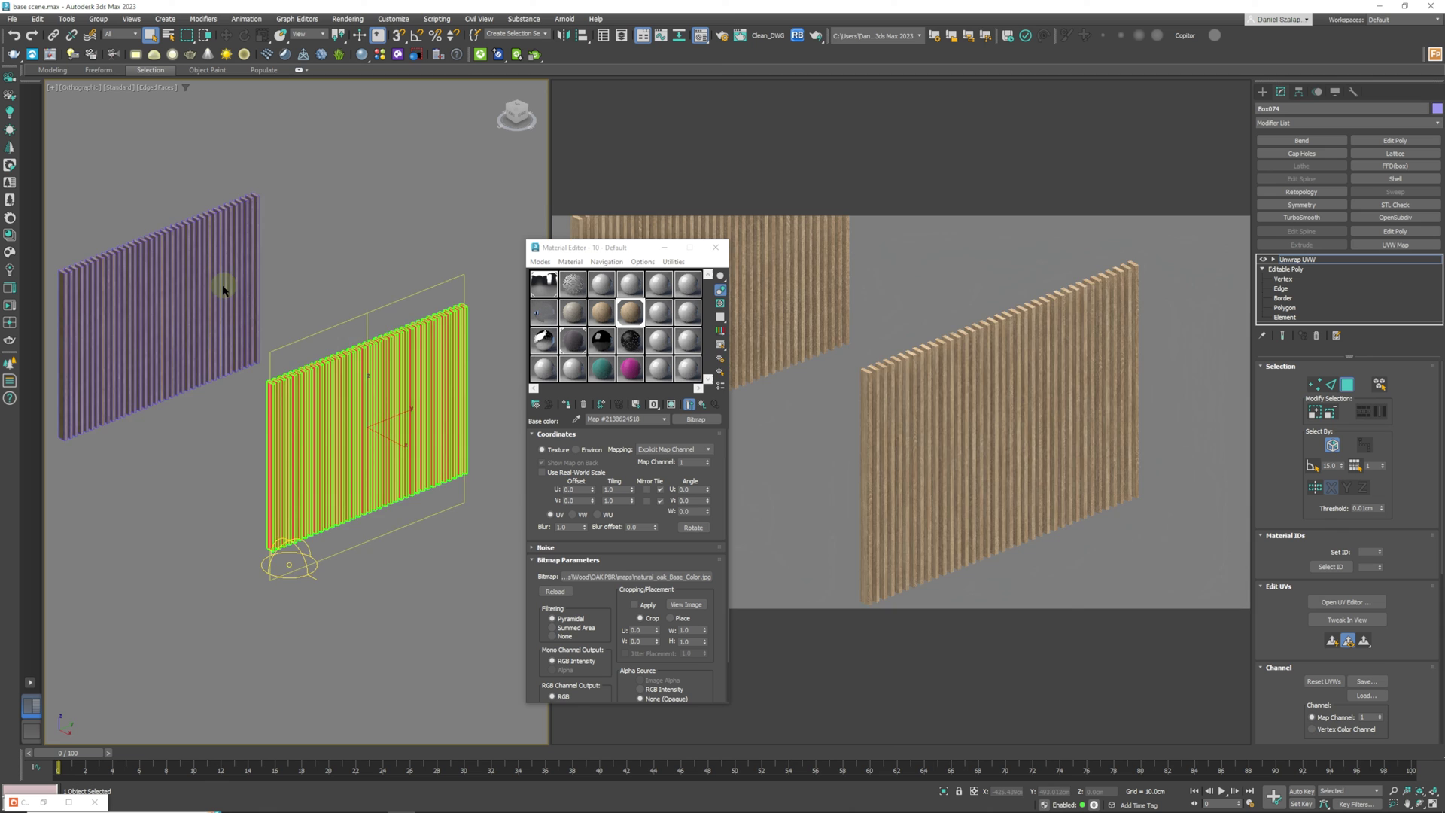
middle_click_drag(223, 288, 364, 332)
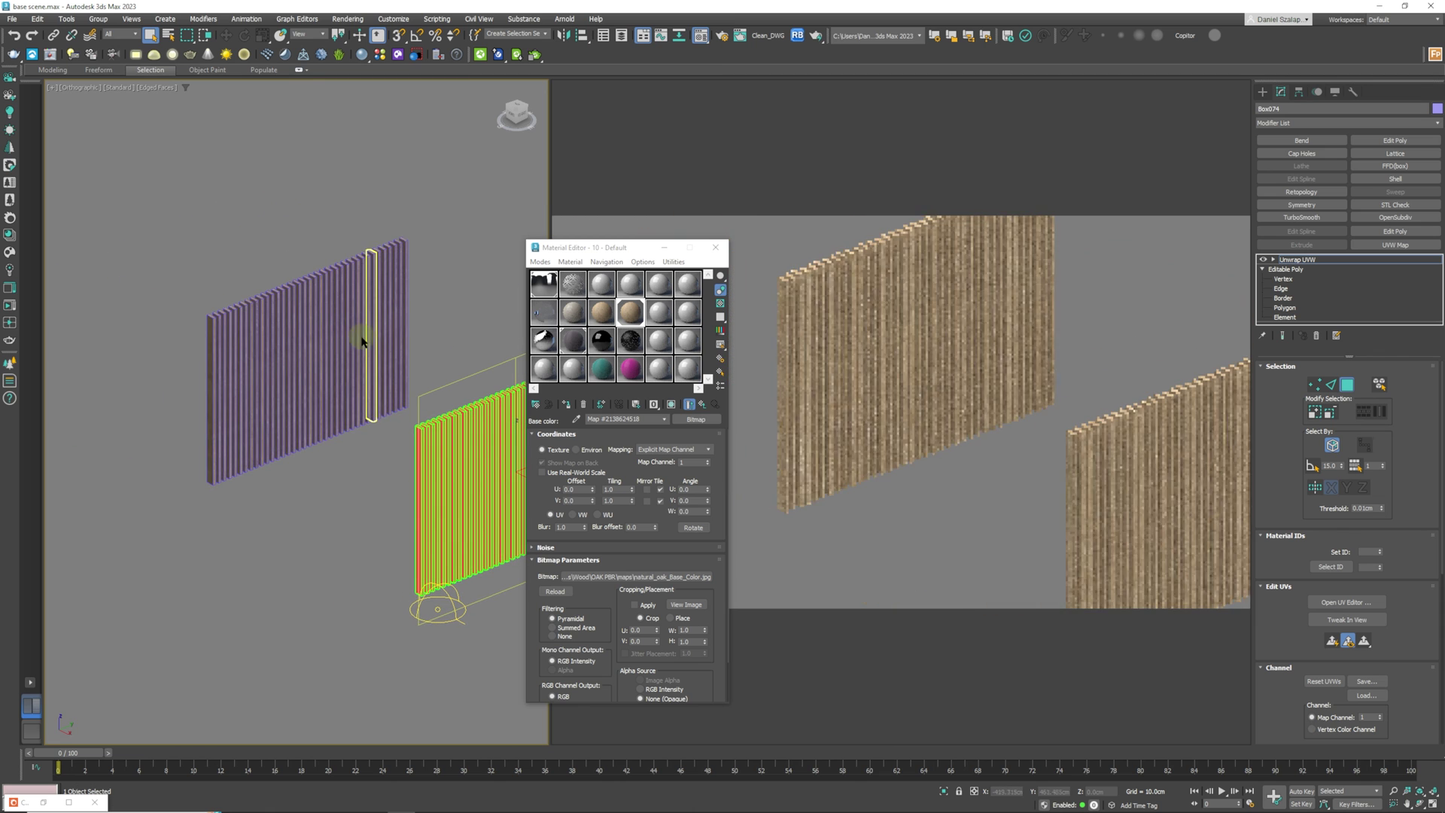
left_click(664, 247)
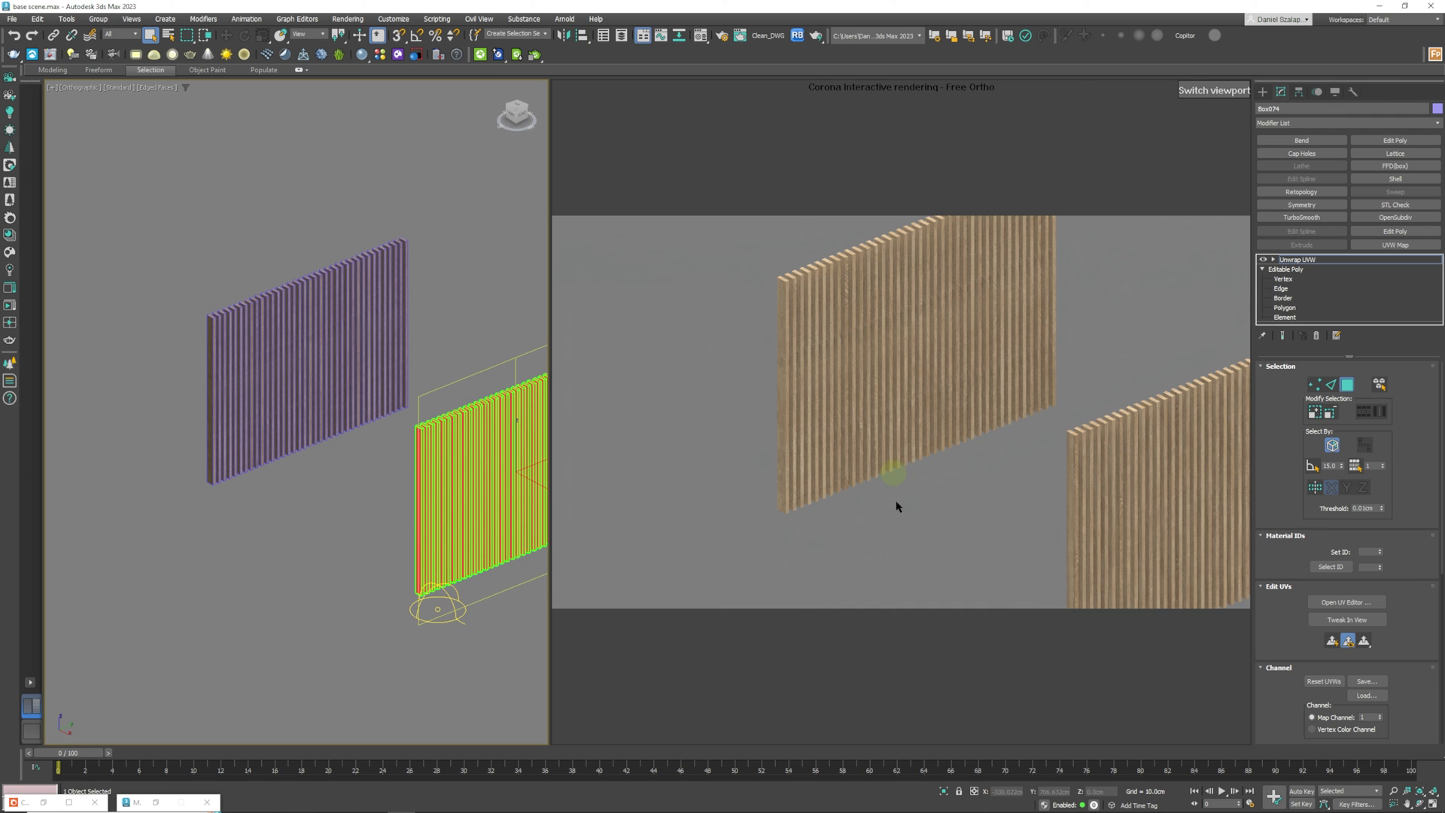
middle_click_drag(386, 522, 300, 493)
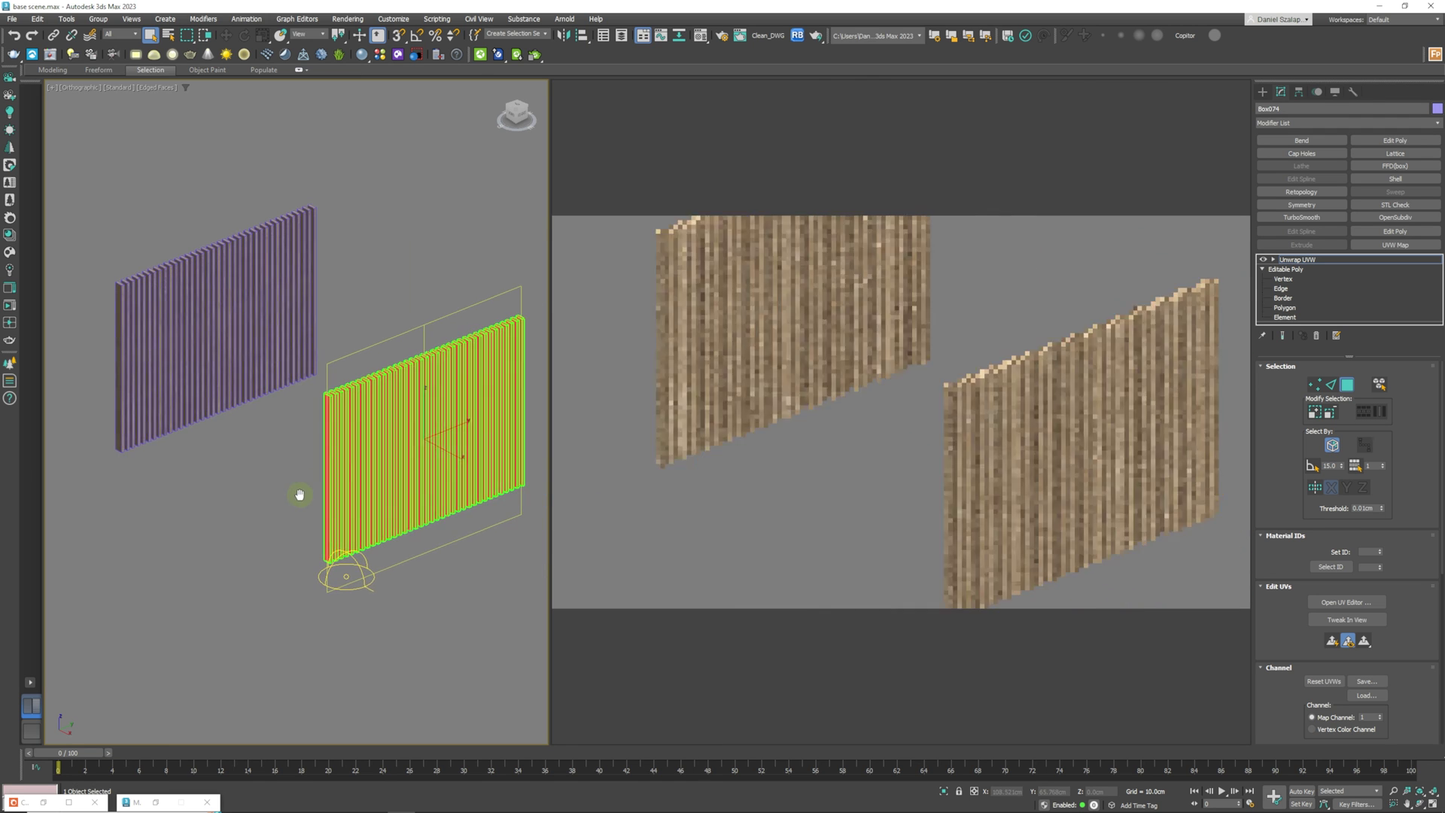